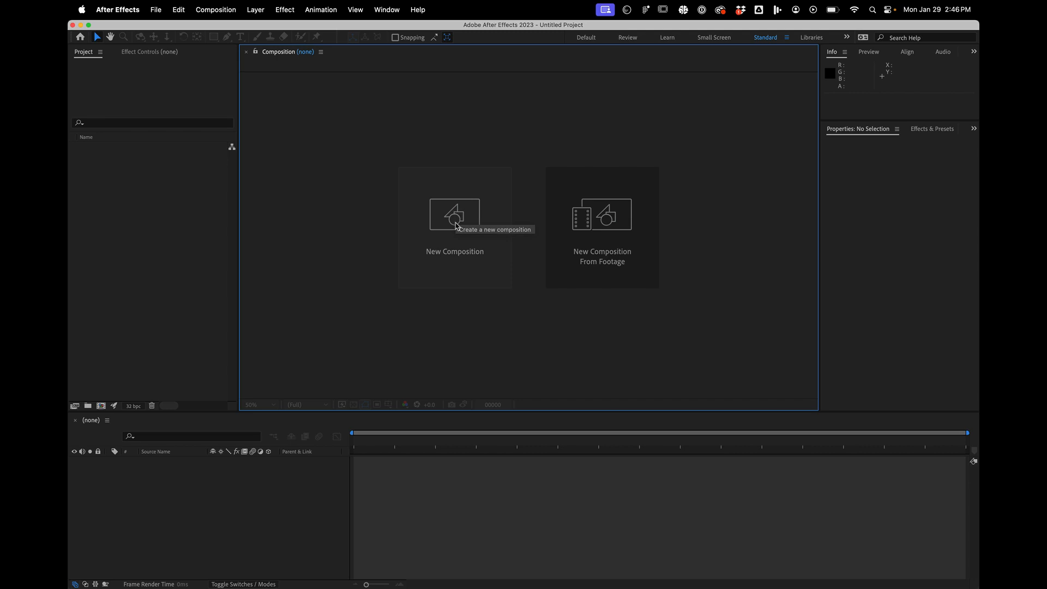
- Create a 1920x1080, 29.97 fps composition and draw a circle about 358 px wide near its center
left_click(457, 226)
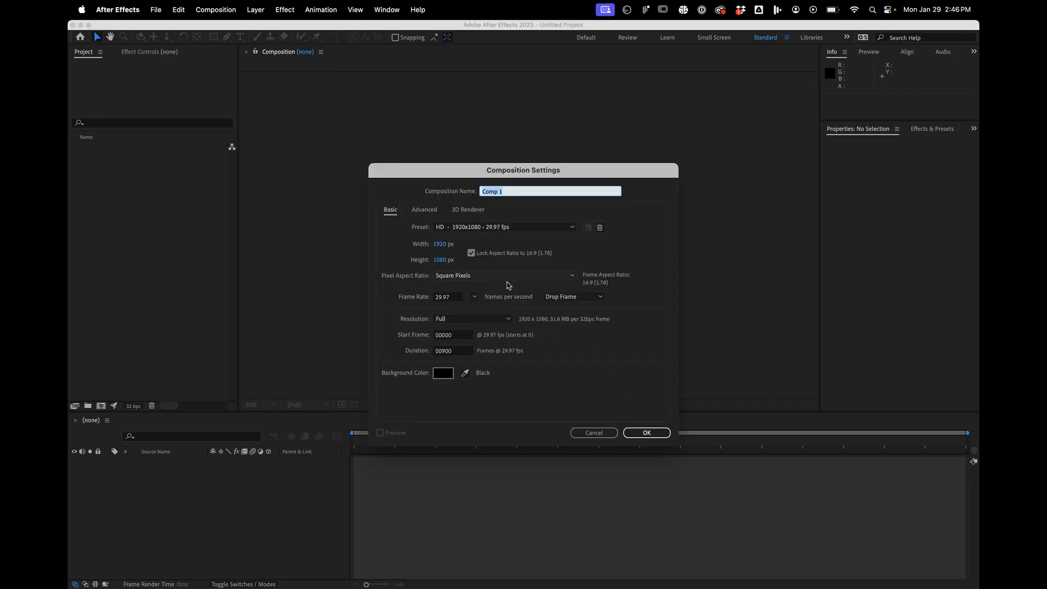
left_click(647, 433)
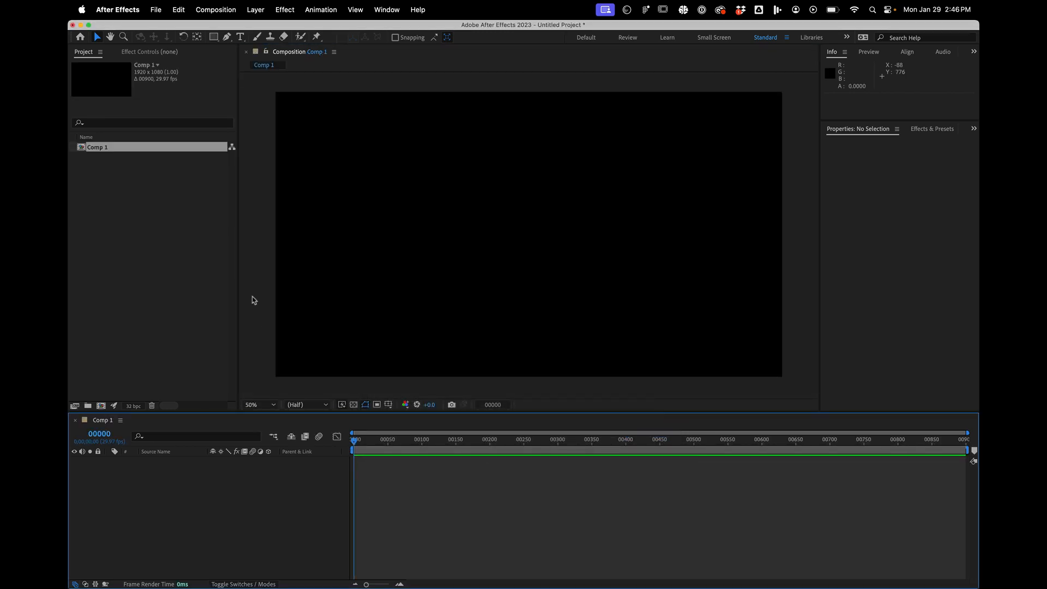
left_click(214, 37)
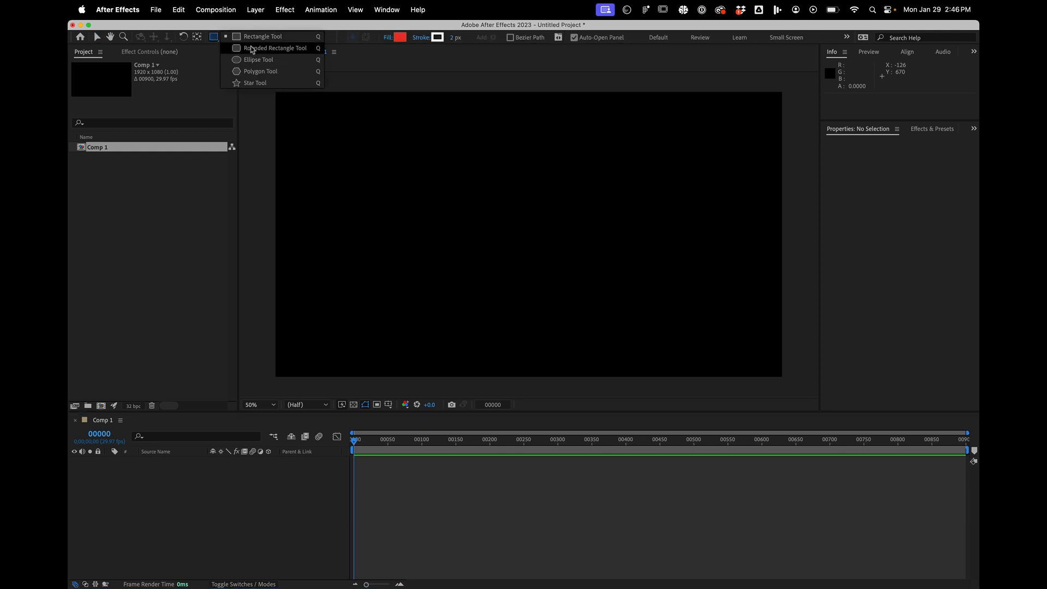
left_click(250, 59)
left_click_drag(486, 178, 581, 260)
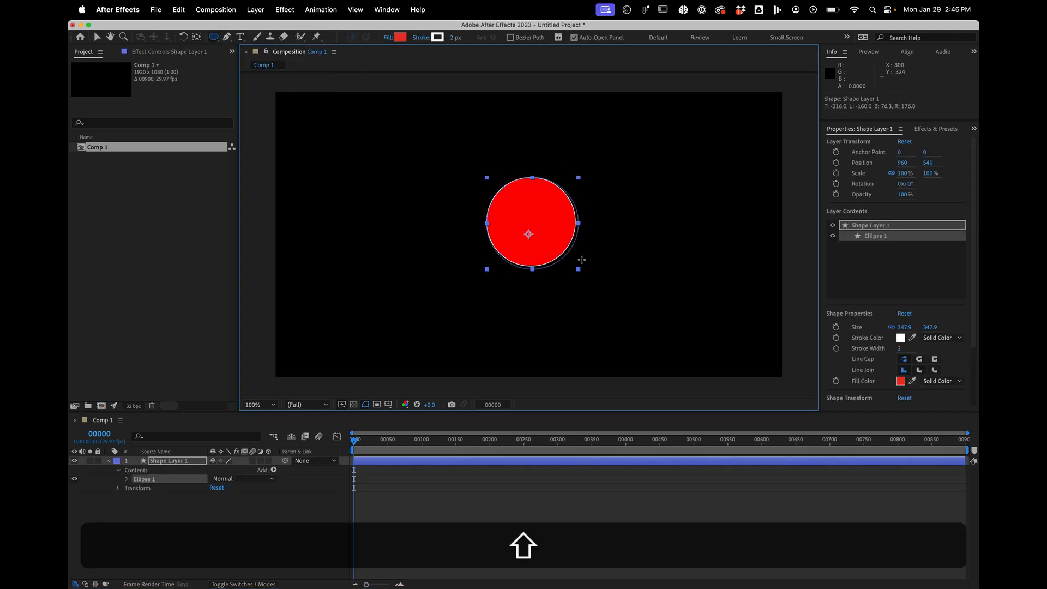
left_click(388, 37)
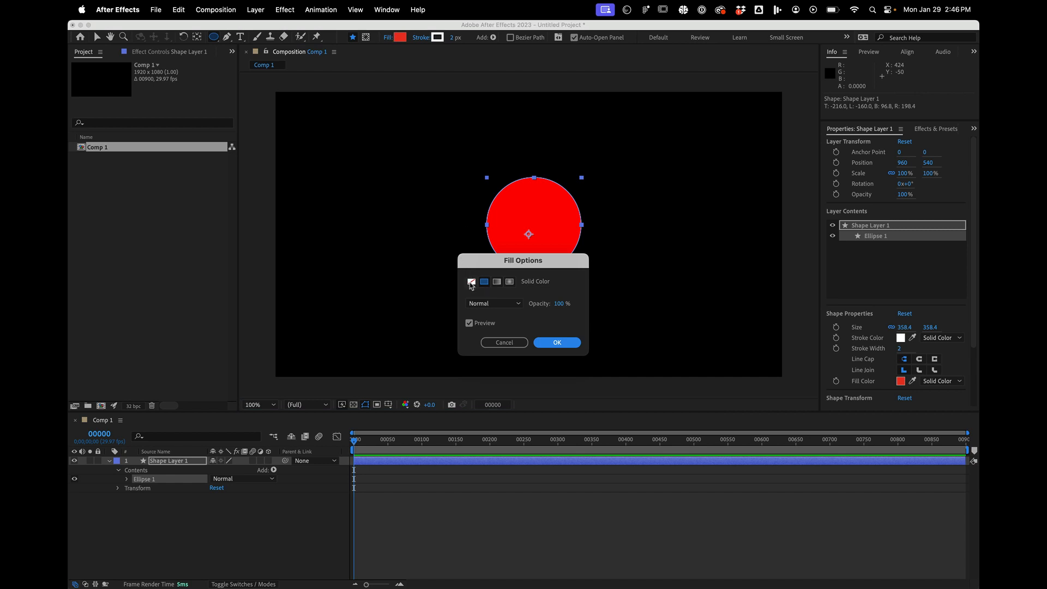
left_click(471, 283)
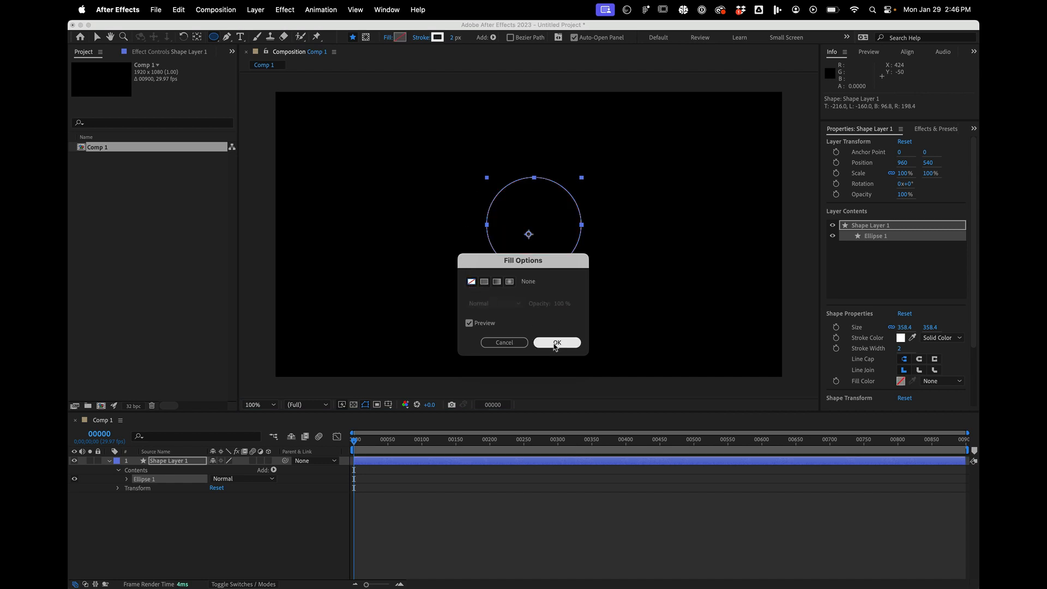
left_click(556, 343)
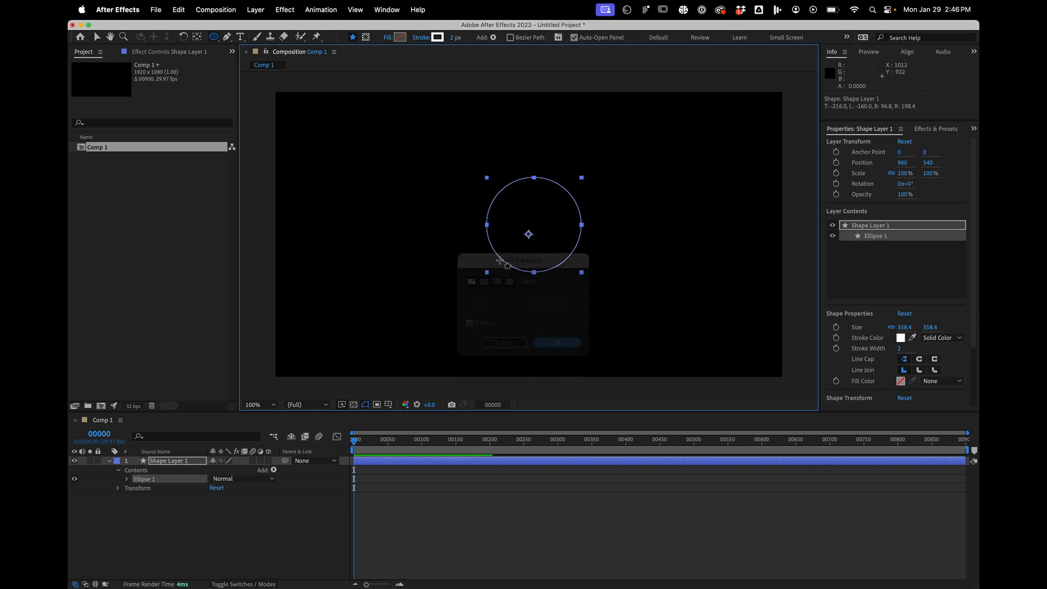
- Set the circle's fill to solid white
left_click(401, 38)
left_click_drag(423, 269, 299, 155)
left_click(635, 248)
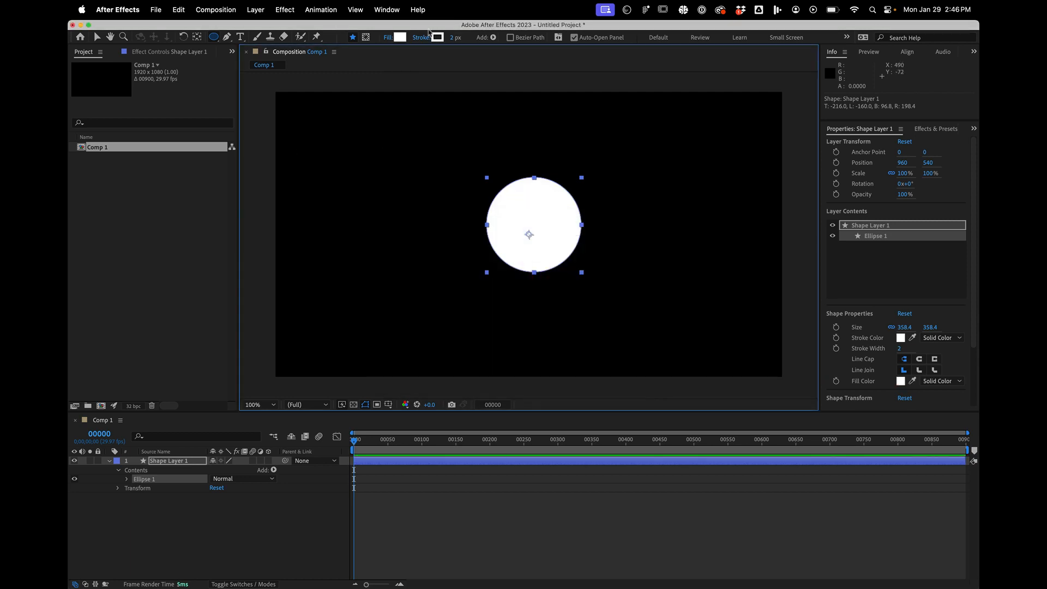
- Set the circle's stroke to None and deselect the shape layer
left_click(421, 40)
left_click(471, 282)
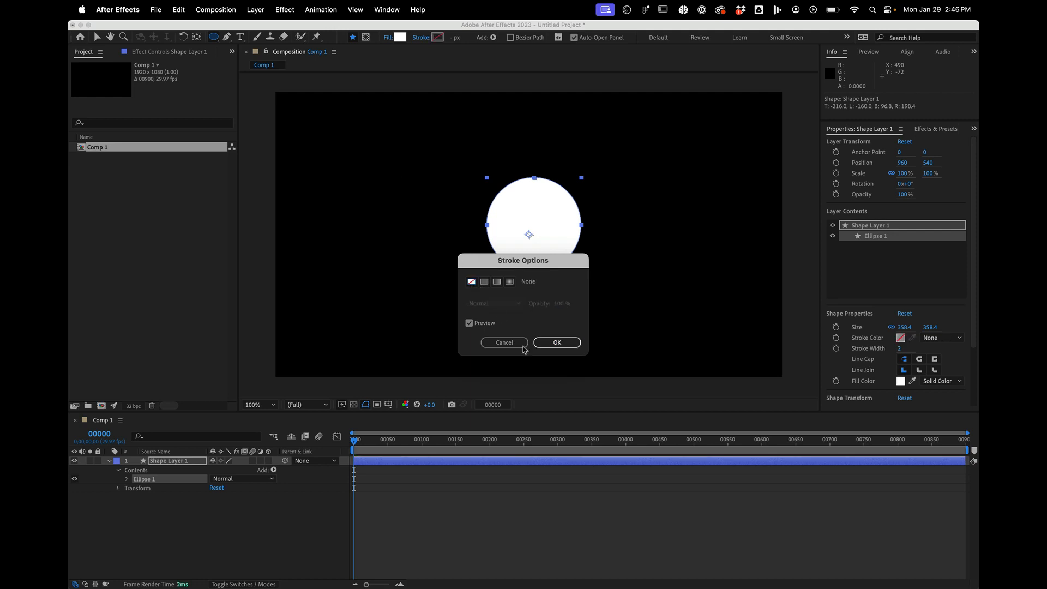
left_click(557, 343)
left_click(179, 563)
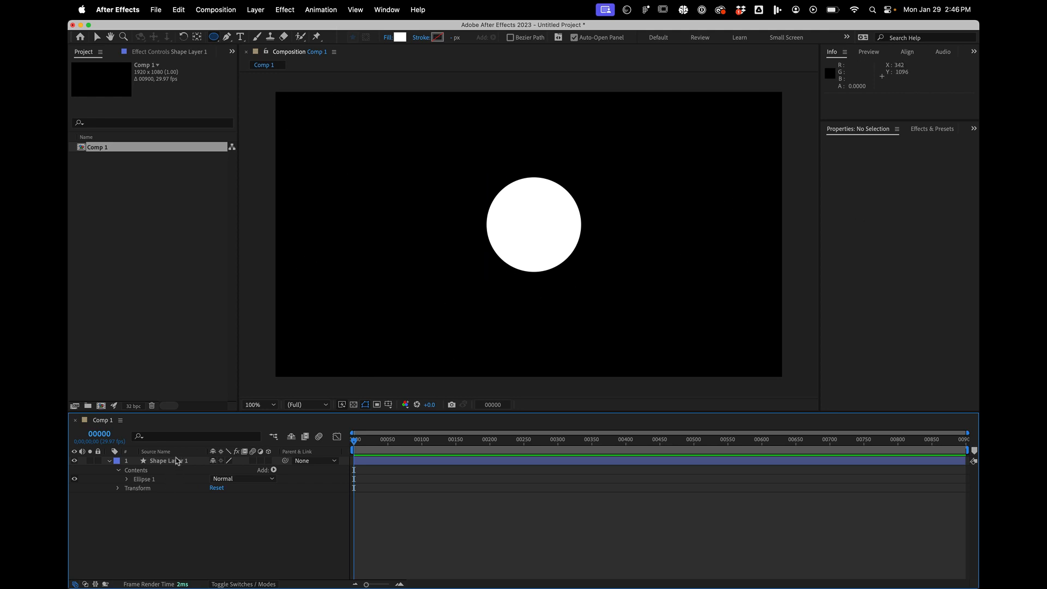
left_click(173, 461)
left_click(176, 524)
- Create a composition-sized solid layer named DRIVER
left_click(263, 10)
mouse_move(285, 30)
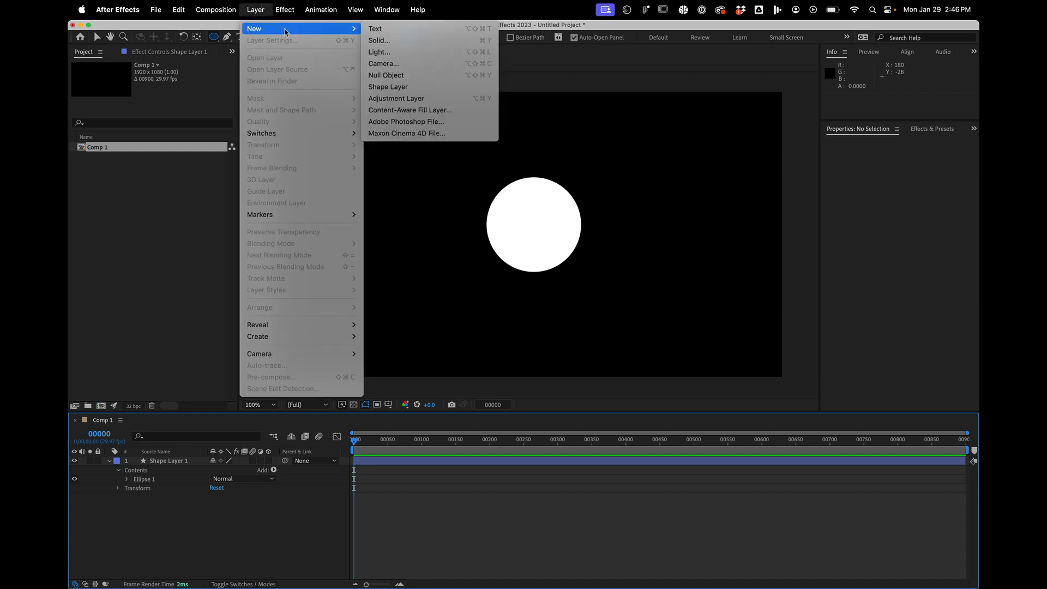
left_click(414, 41)
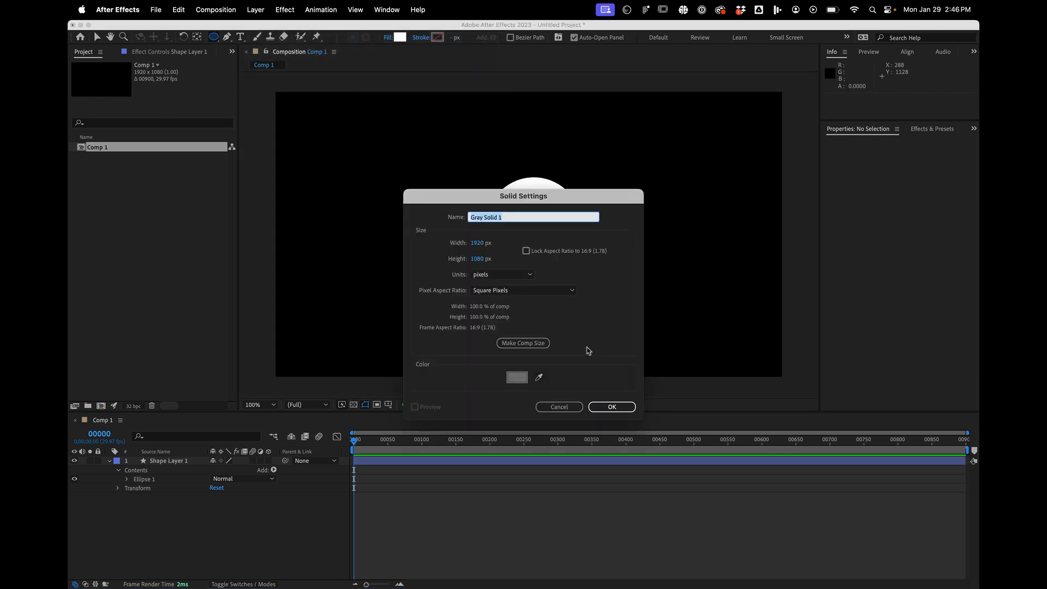
left_click(533, 344)
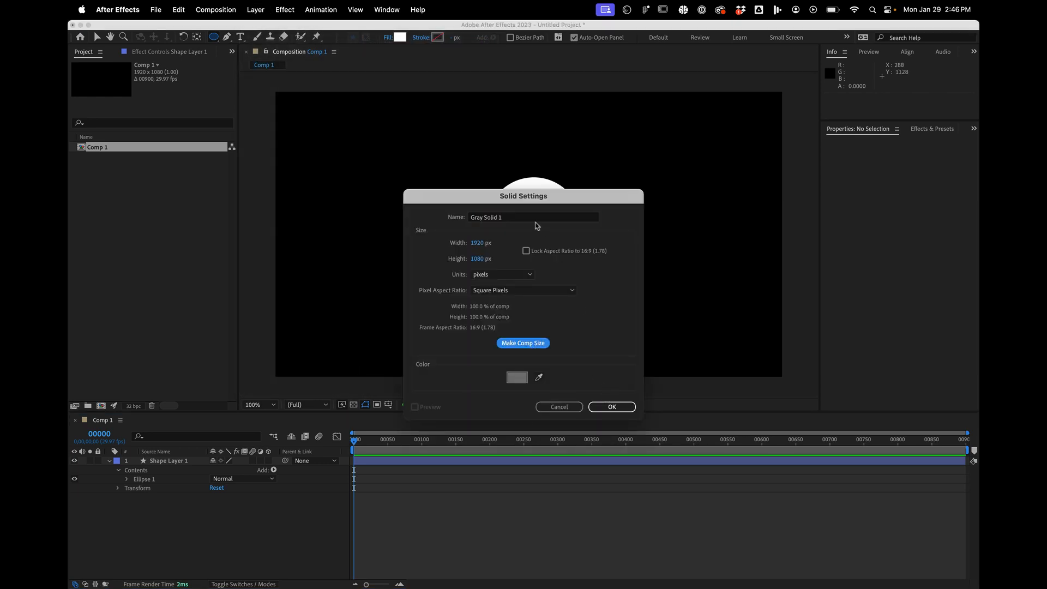
left_click(527, 217)
type("DRIVER")
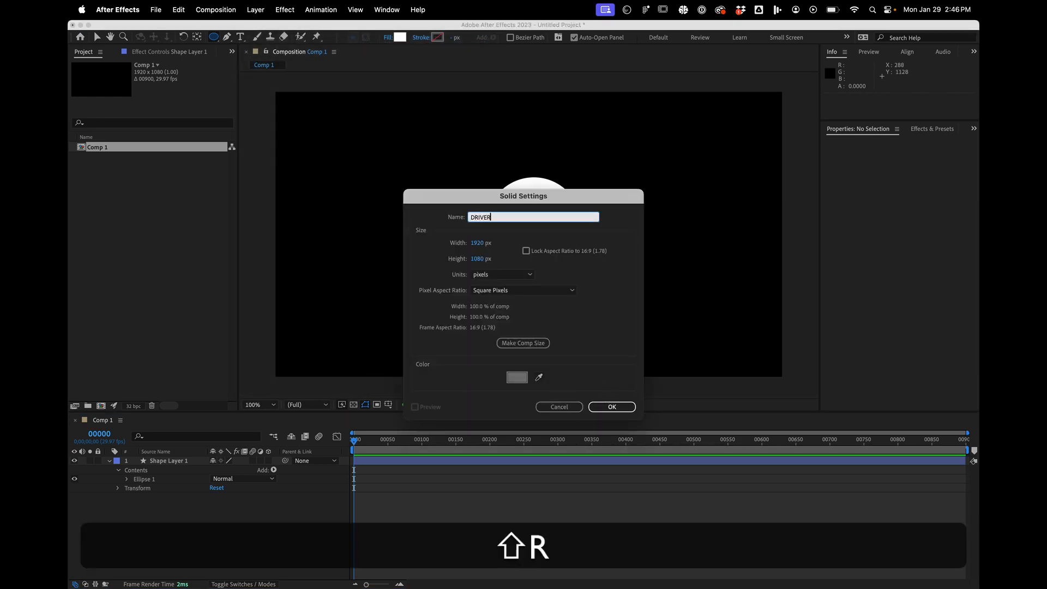
key("shift+Return")
key("Return")
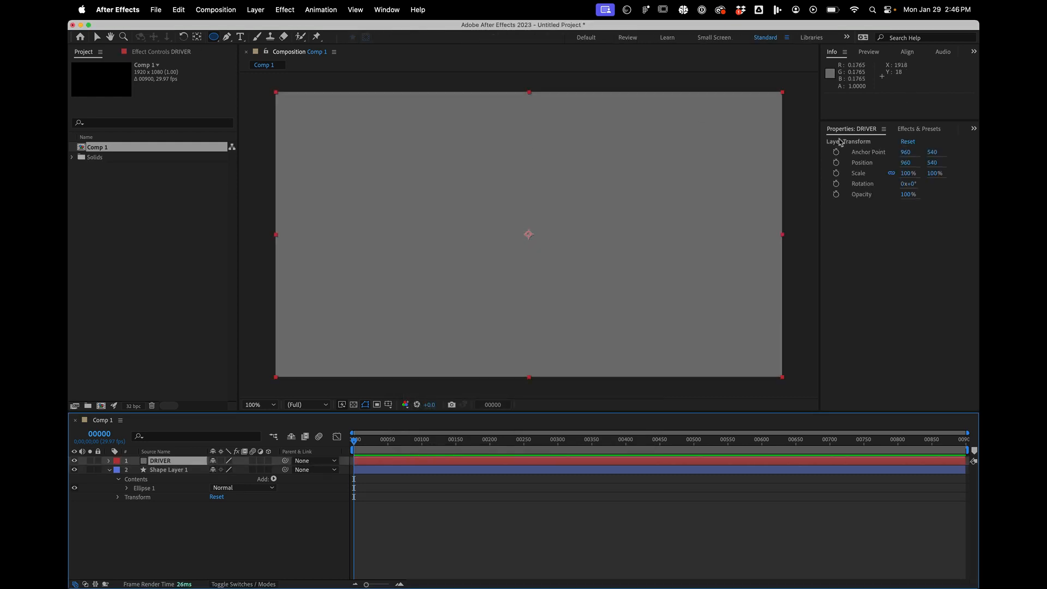
- Find the Linear Wipe transition effect and apply it to the DRIVER solid
left_click(919, 131)
left_click(883, 143)
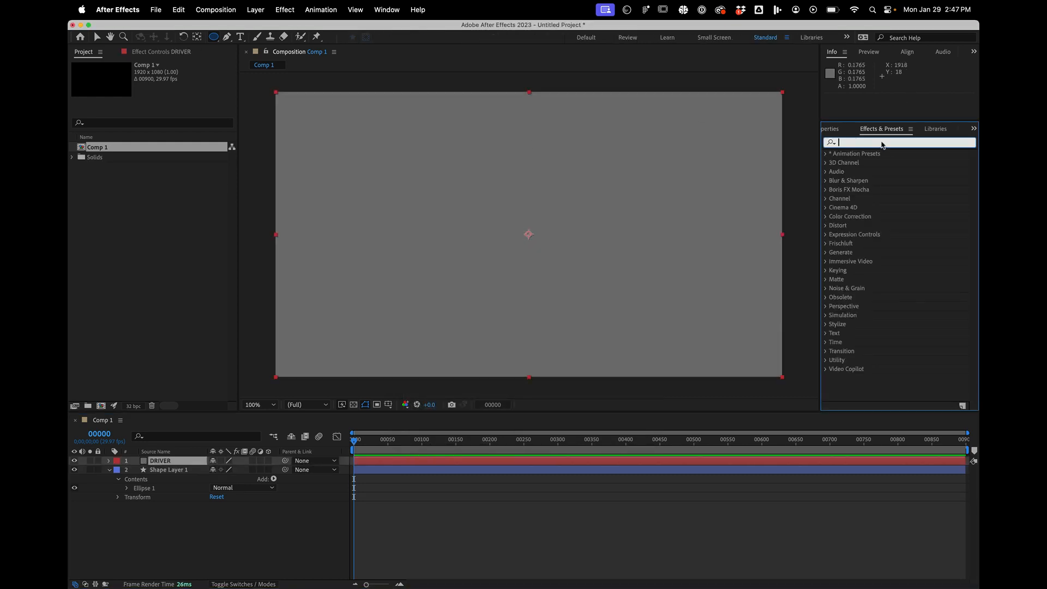
type("line")
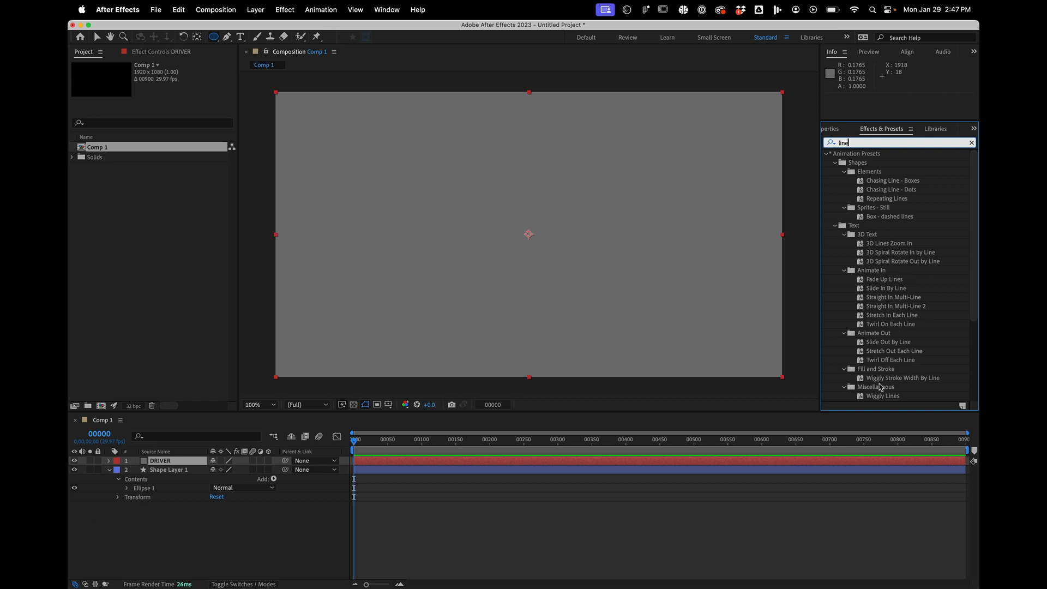
type("ar")
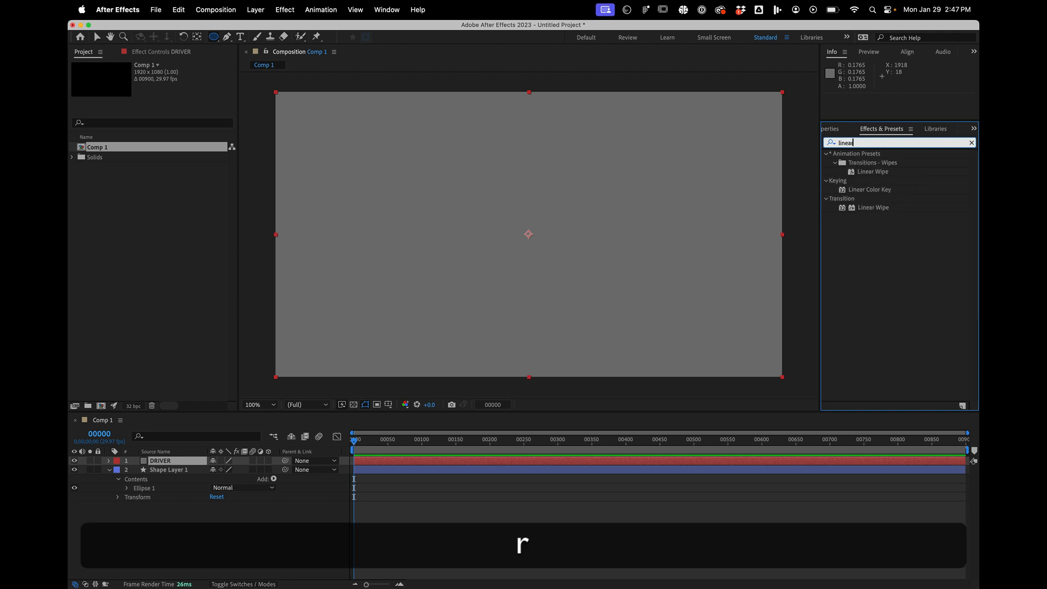
left_click_drag(873, 208, 613, 224)
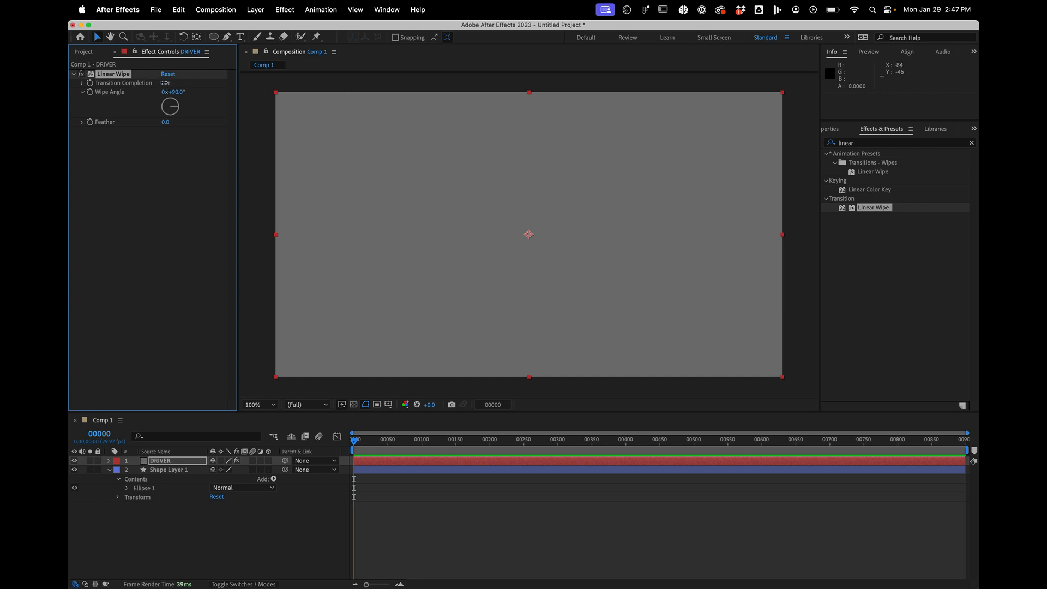
- Set the Linear Wipe on DRIVER to 56% transition completion, a 30° wipe angle and a feather of about 91
left_click_drag(163, 82, 193, 82)
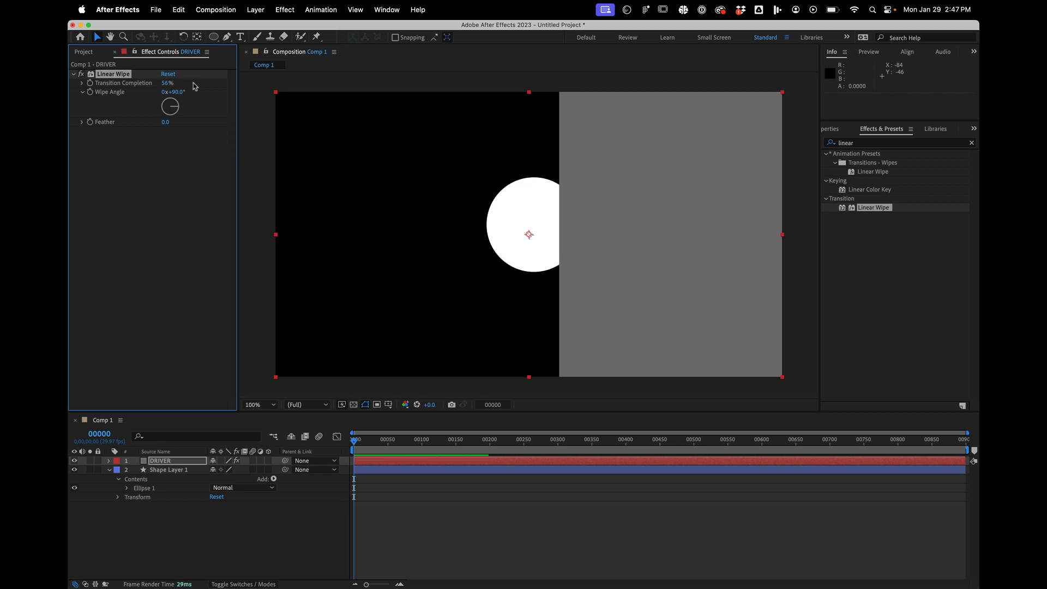
left_click(175, 105)
left_click_drag(175, 107, 228, 138)
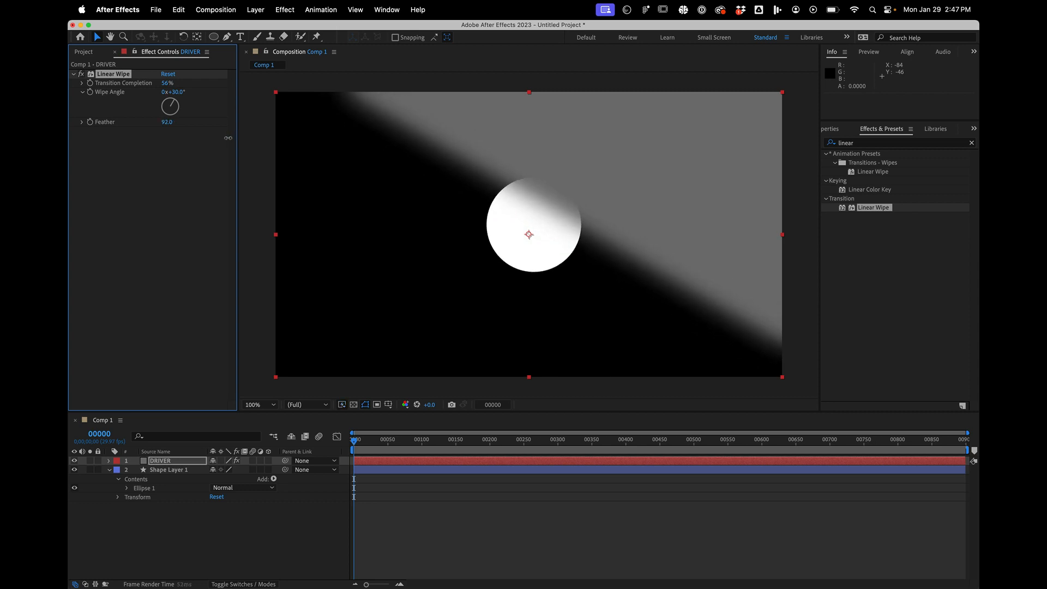
- Change the DRIVER solid's color to white (FFFFFF) and hide the layer
left_click(257, 9)
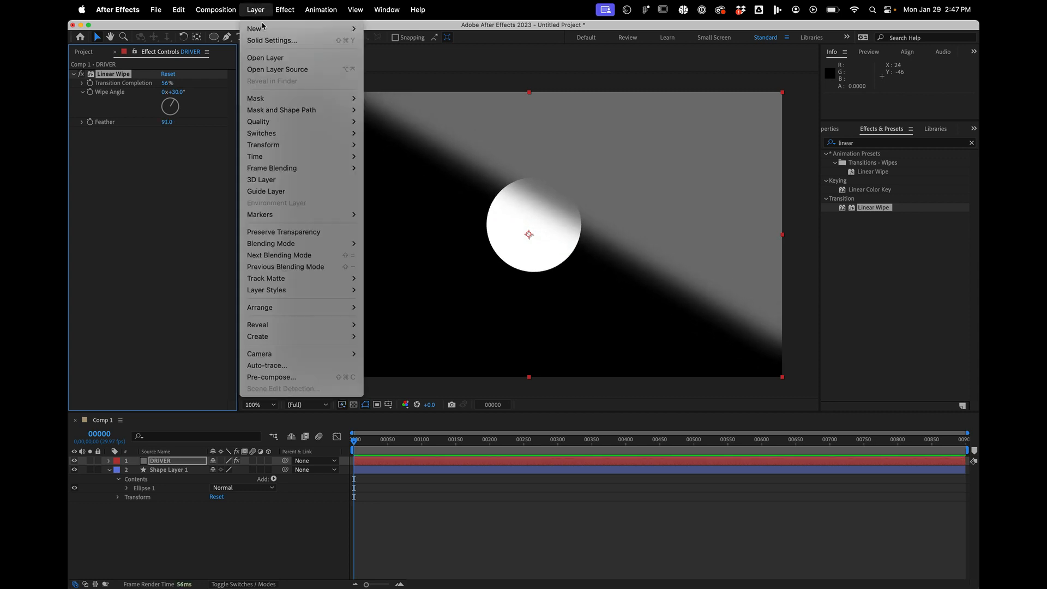
left_click(265, 38)
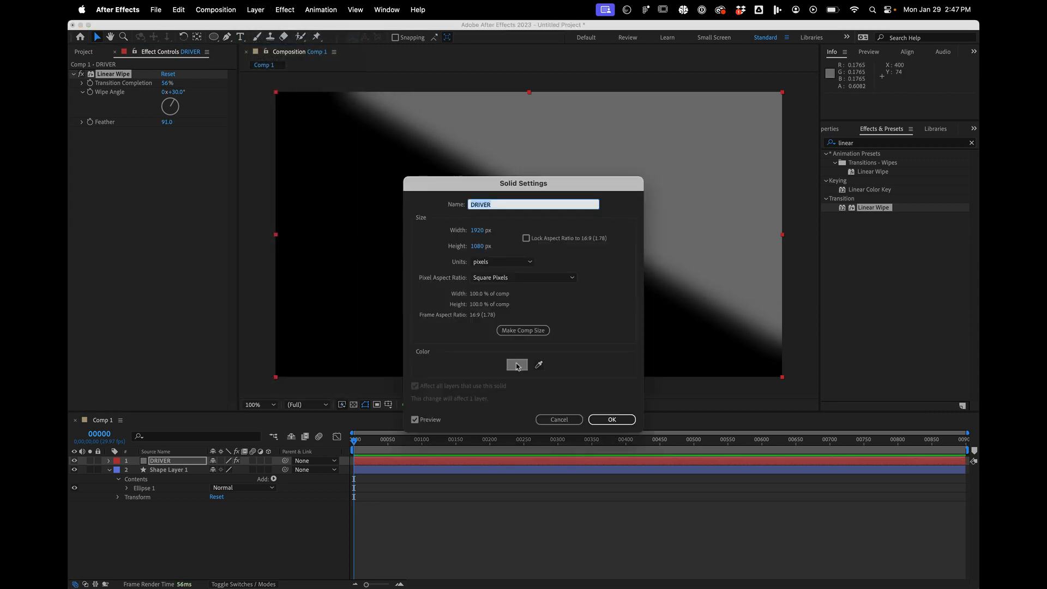
left_click(516, 364)
left_click_drag(423, 258, 314, 161)
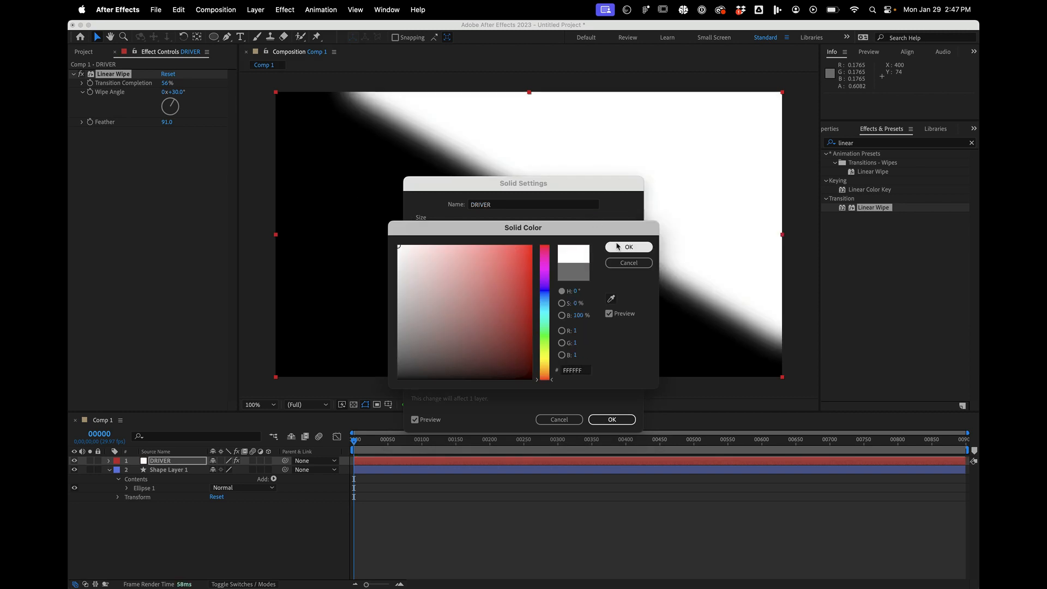
left_click(619, 246)
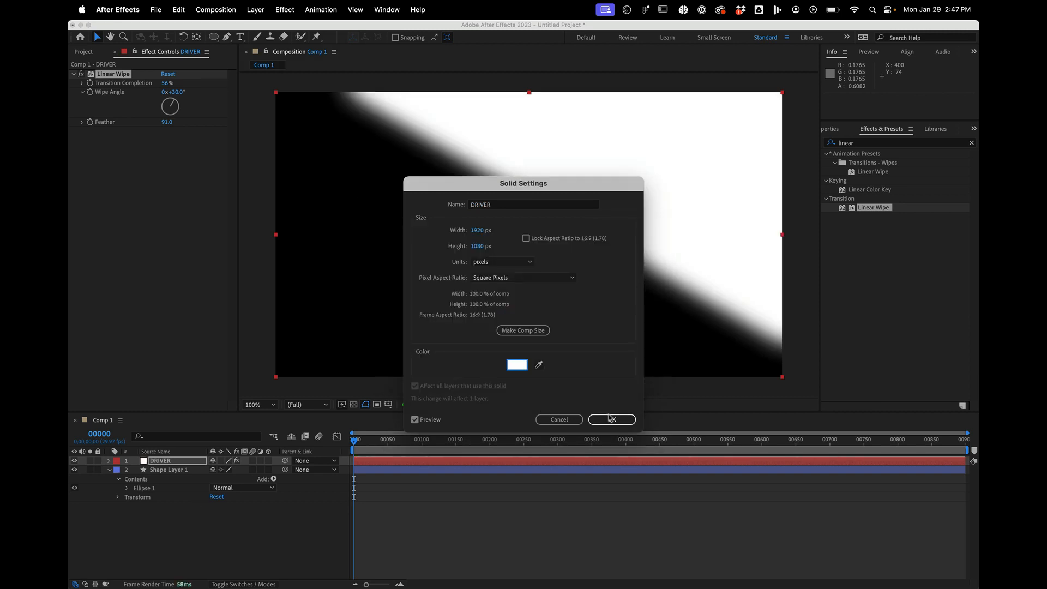
left_click(611, 419)
left_click(76, 461)
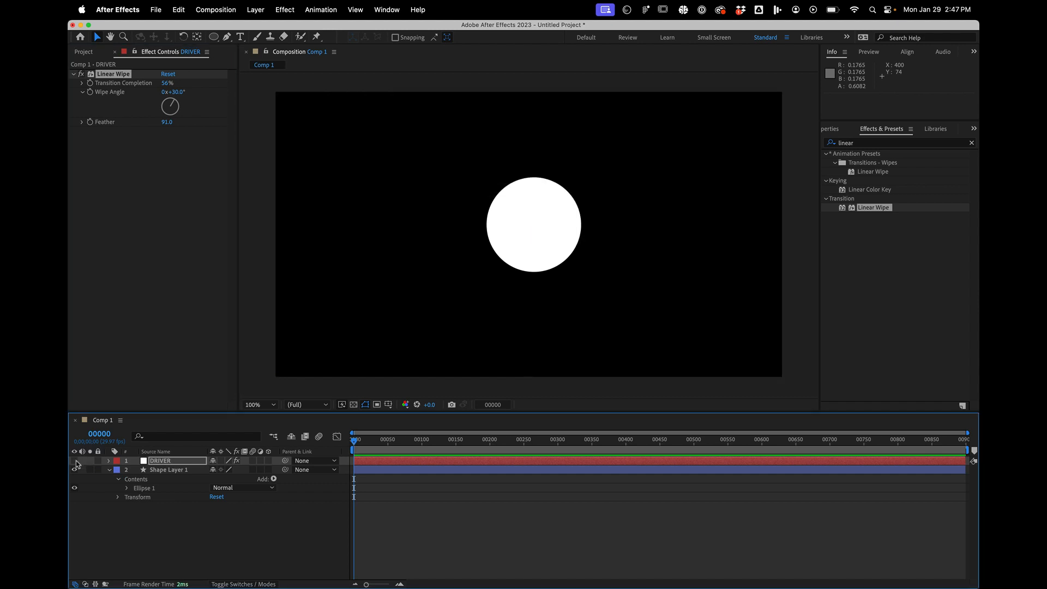
- Create an adjustment layer and place it between the DRIVER solid and the shape layer
left_click(255, 9)
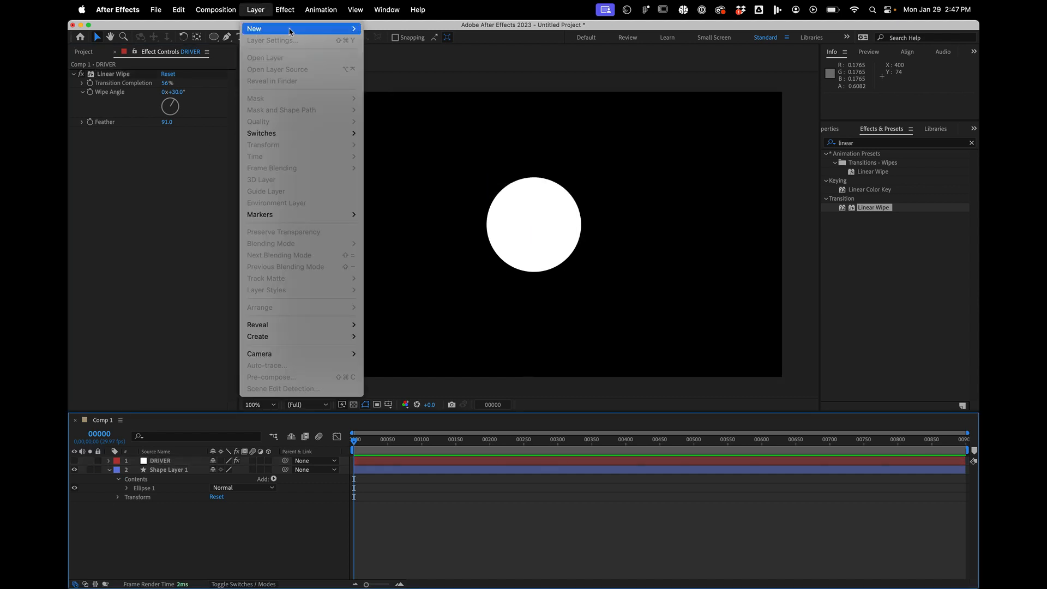
mouse_move(290, 30)
left_click(409, 99)
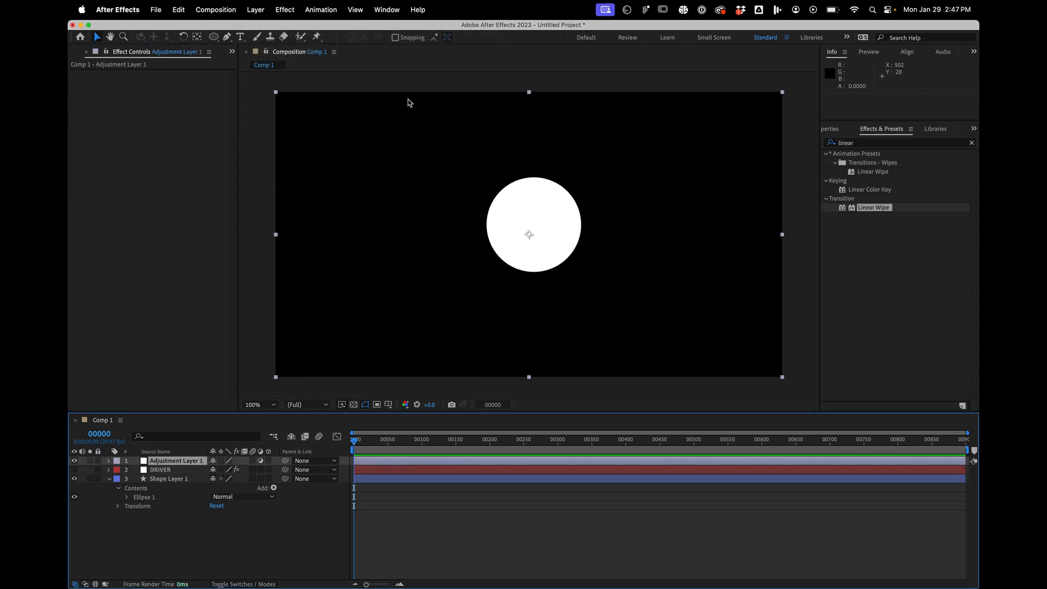
left_click_drag(173, 462, 176, 476)
- Rename the adjustment layer as COMPOUND_BLUR
key("Return")
type("CU")
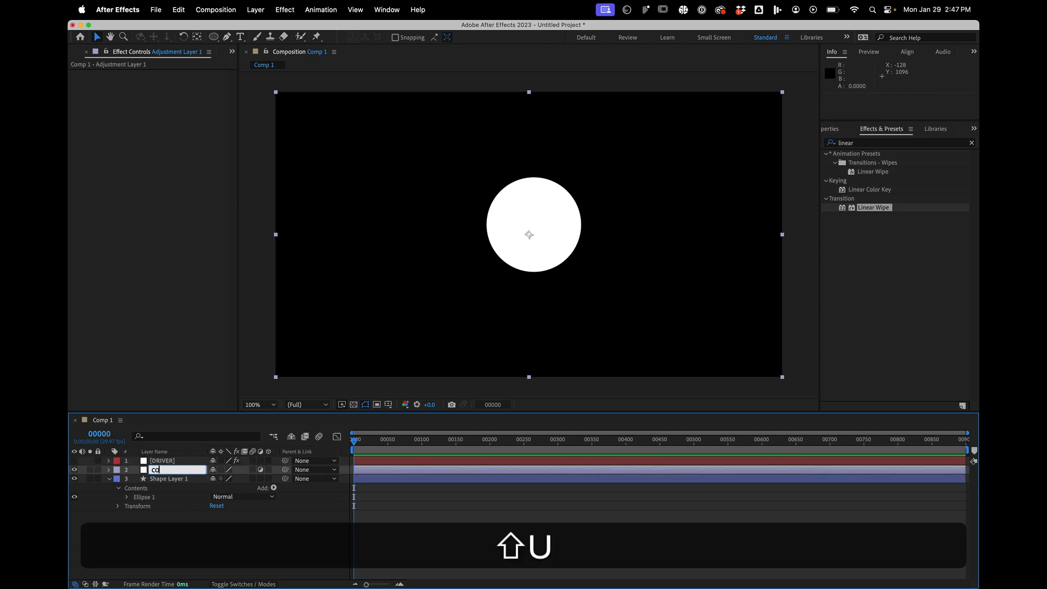
type("UM")
key("BackSpace")
key("BackSpace")
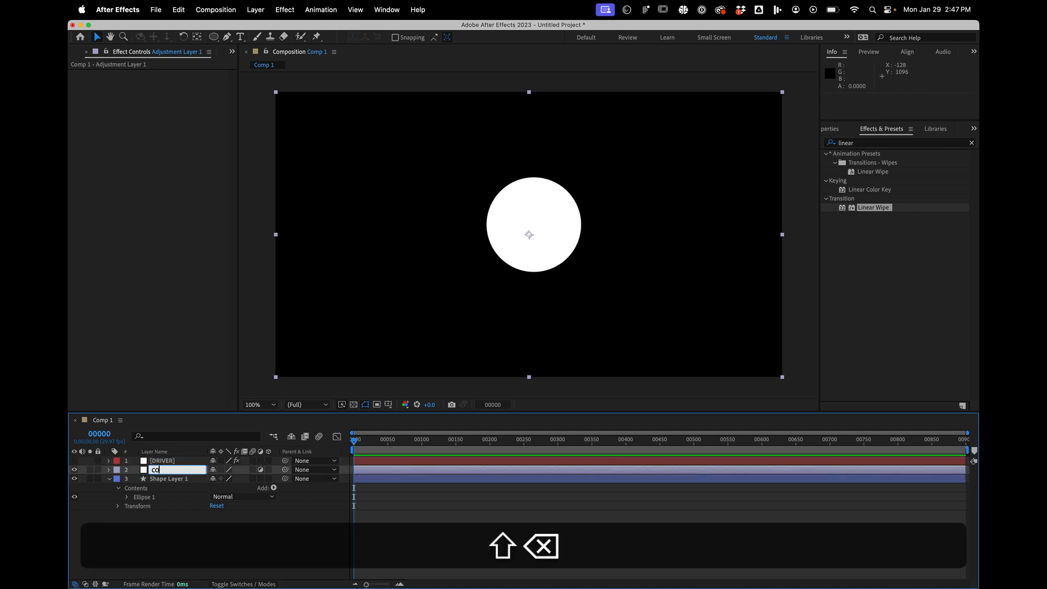
type("MPOUND_")
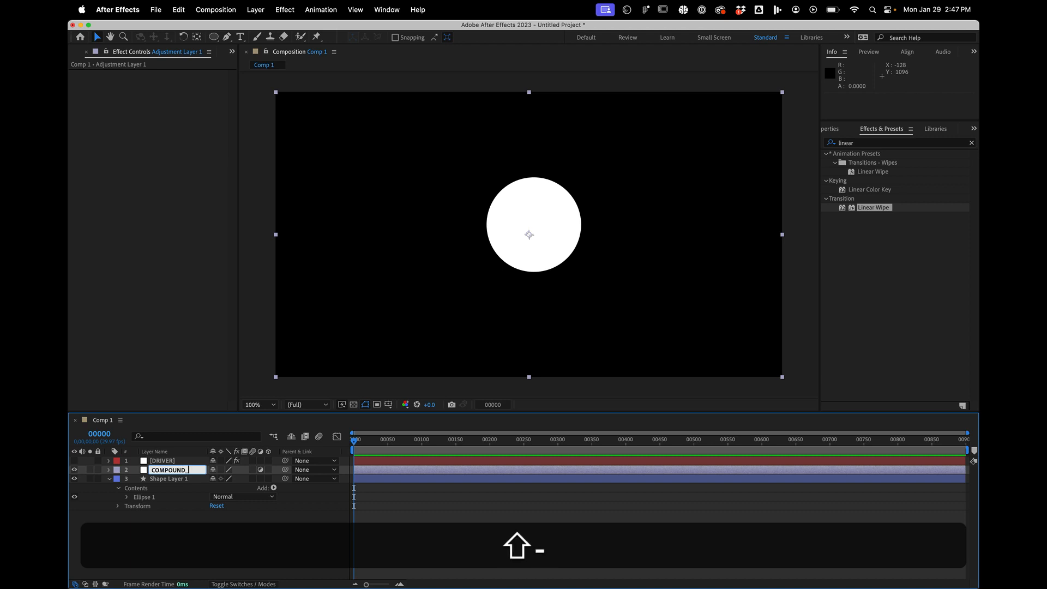
type("BLUR")
key("Return")
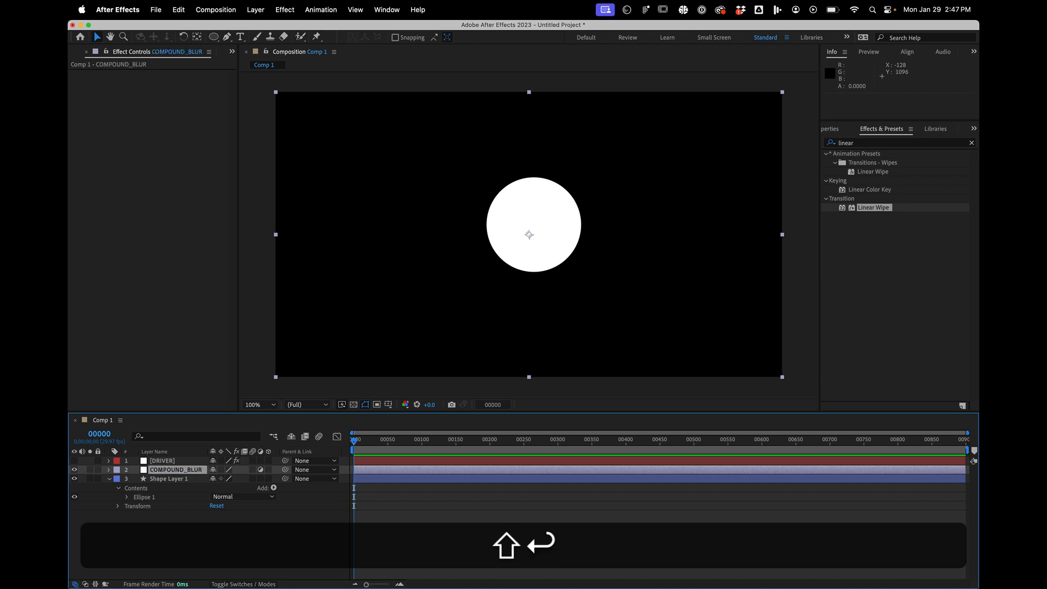
- Search the effects for Compound Blur and apply it to the COMPOUND_BLUR adjustment layer
left_click(874, 144)
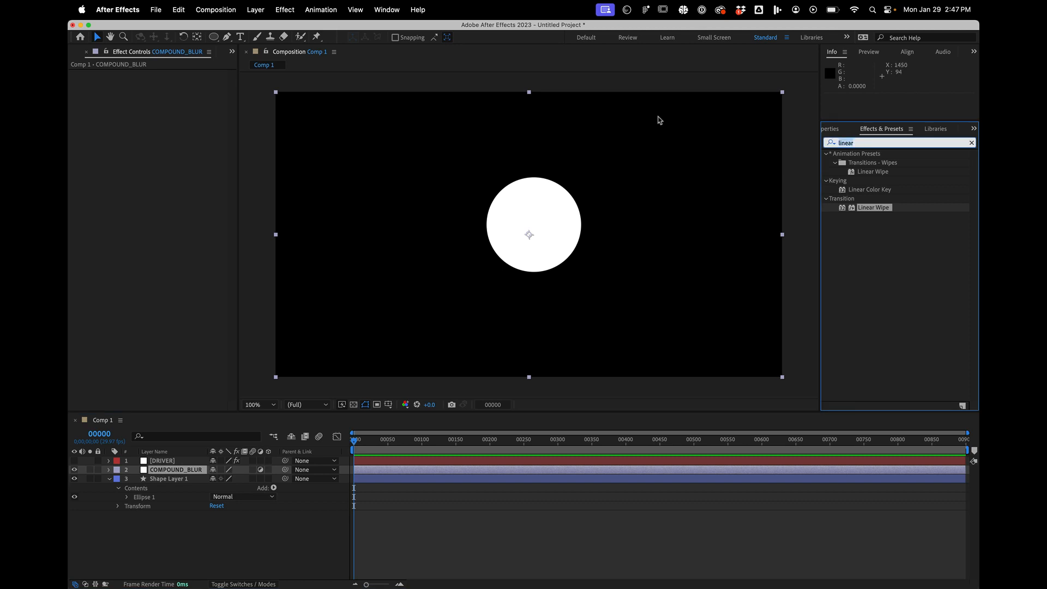
type("coumpu")
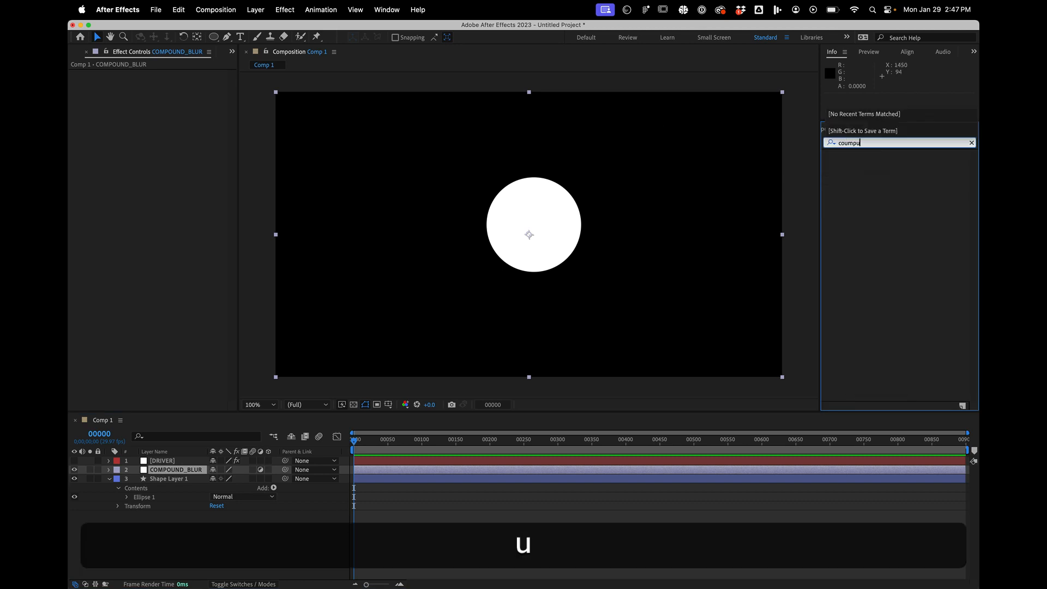
key("BackSpace")
key("BackSpace")
key("BackSpace")
key("BackSpace")
type("mp")
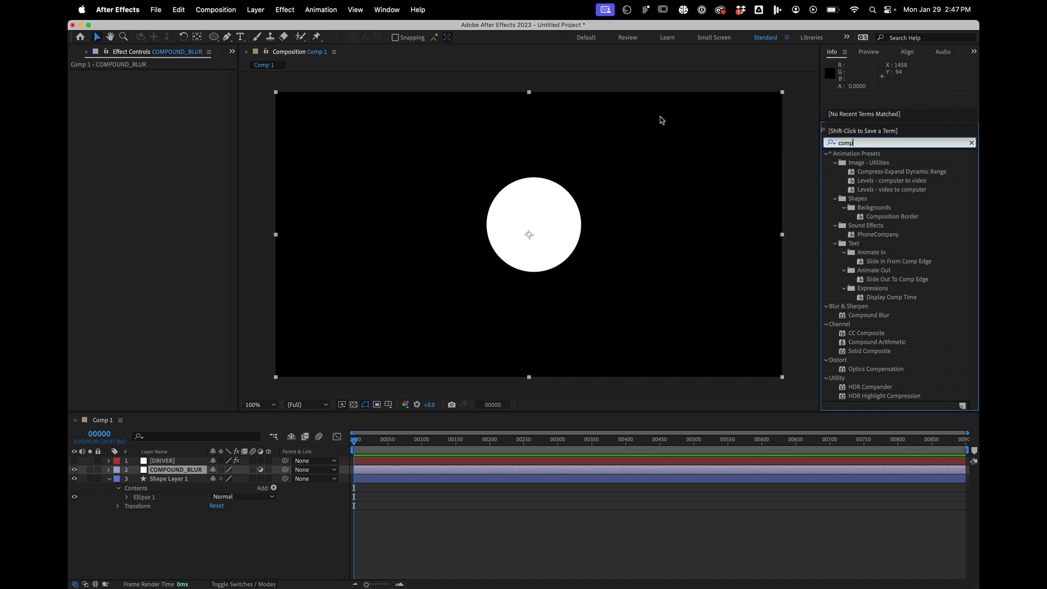
type("ou")
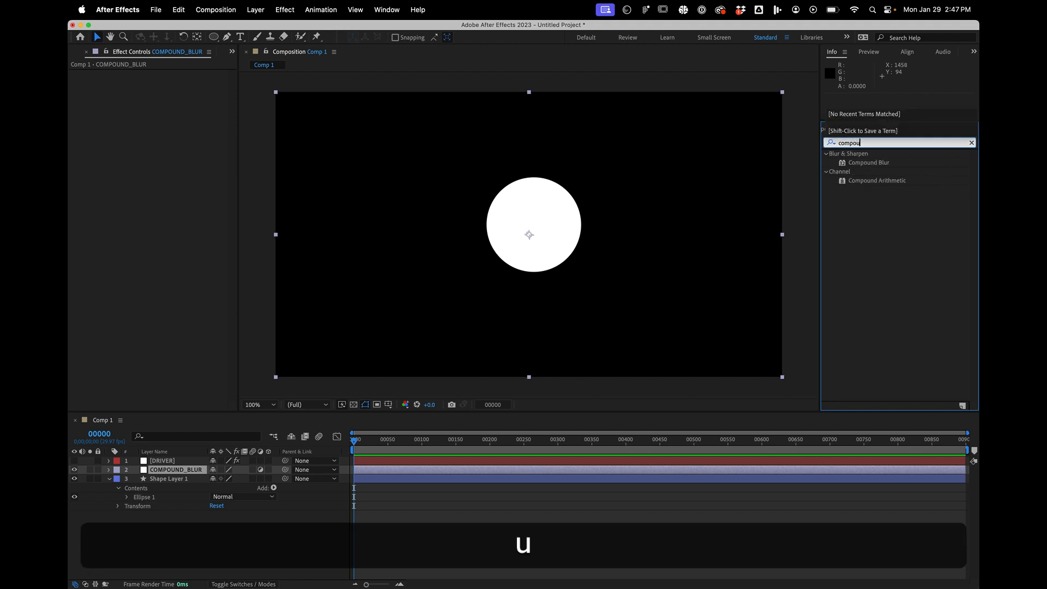
left_click_drag(868, 163, 575, 474)
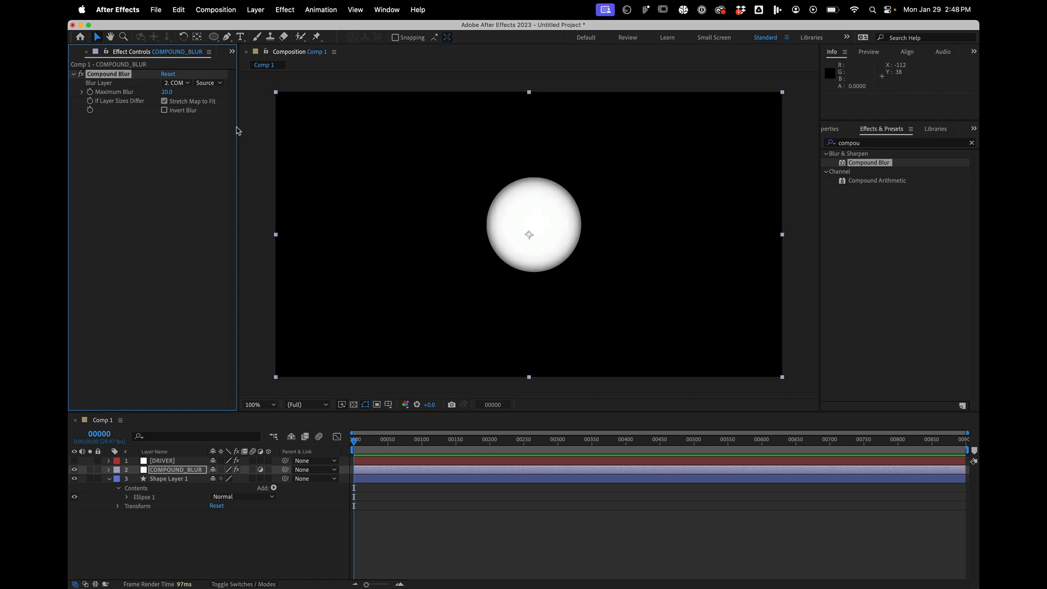
- Set Compound Blur's blur layer to DRIVER, read with Effects & Masks, and its maximum blur to 47
left_click_drag(251, 122, 270, 120)
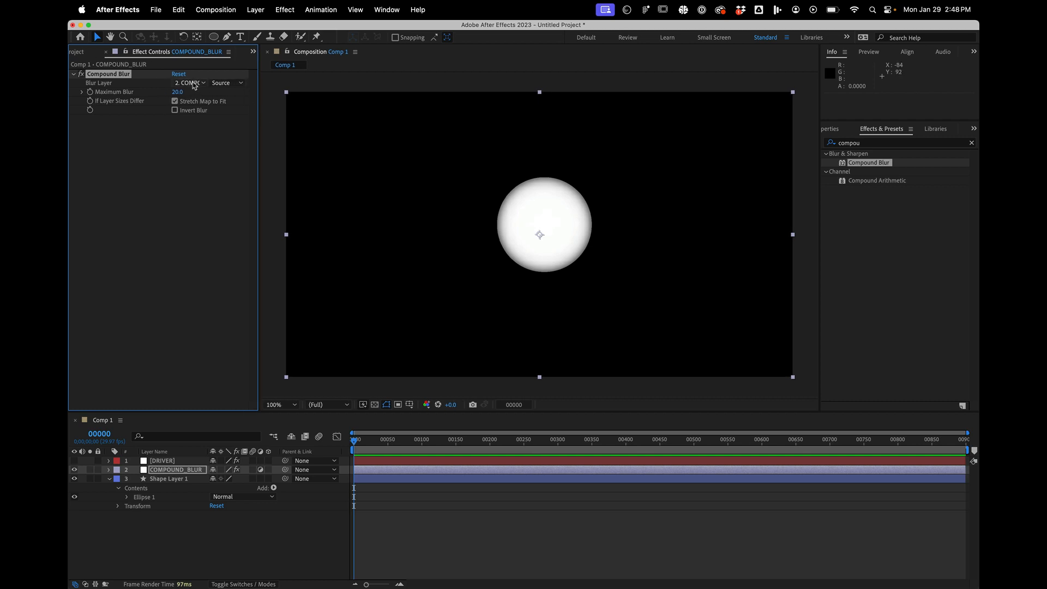
left_click(194, 84)
left_click(196, 111)
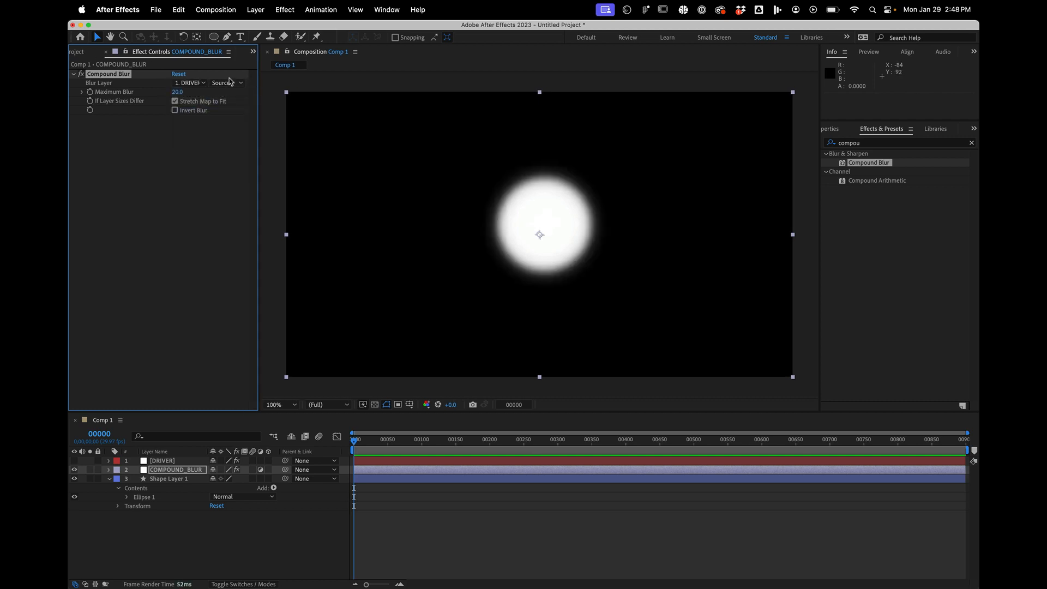
left_click(229, 82)
left_click(234, 115)
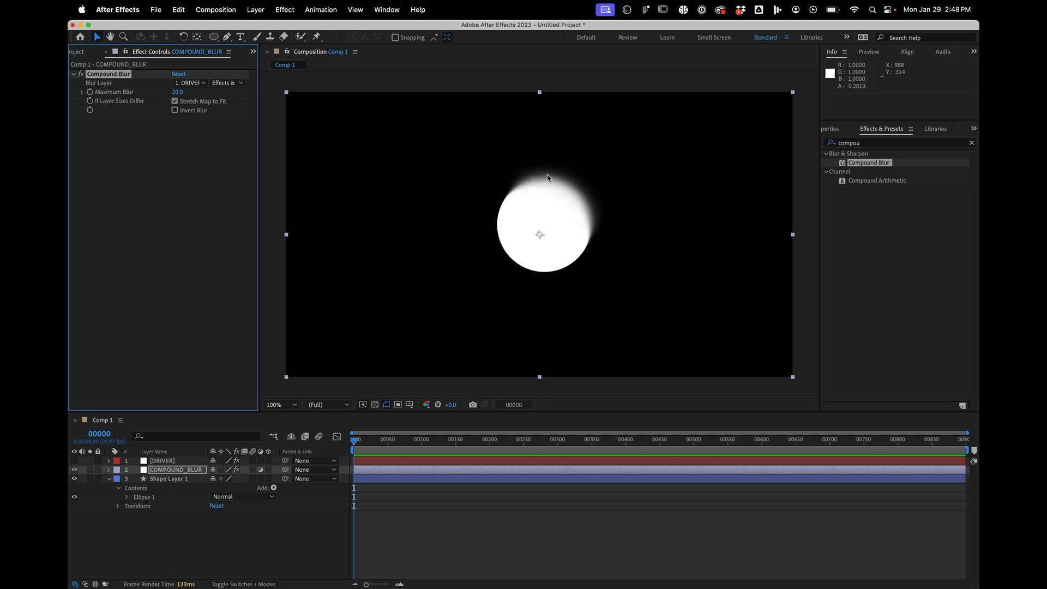
left_click(178, 88)
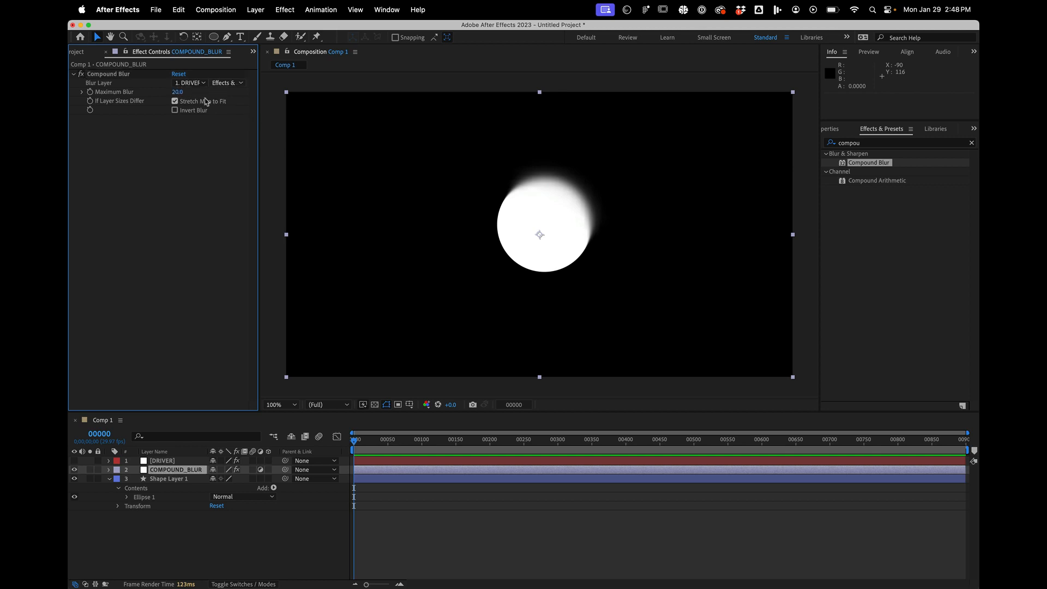
left_click_drag(177, 92, 189, 93)
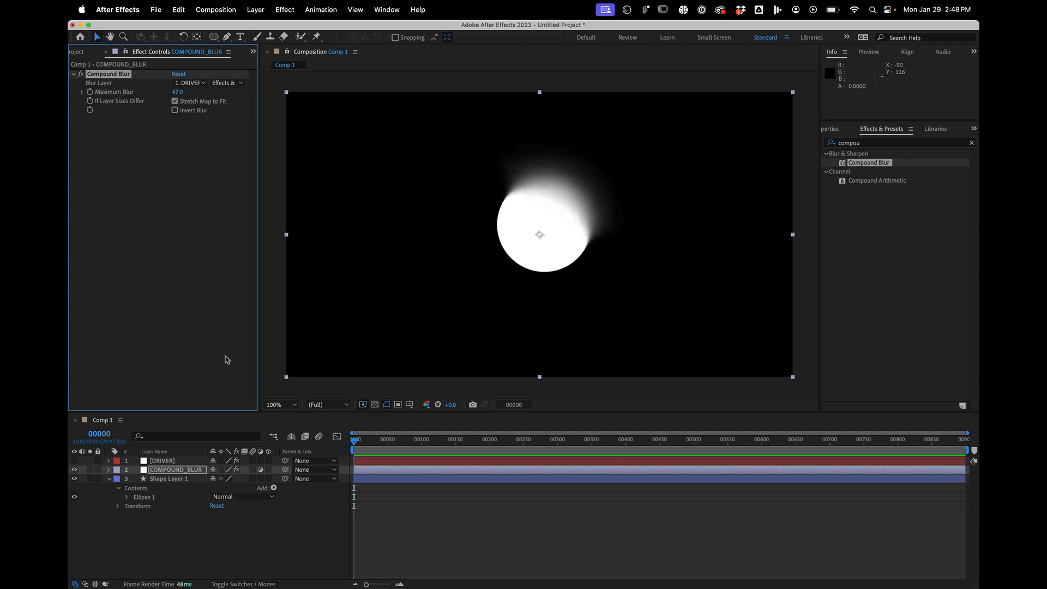
- Set the Linear Wipe's transition completion on the DRIVER layer to 64% and deselect the layers
left_click(170, 461)
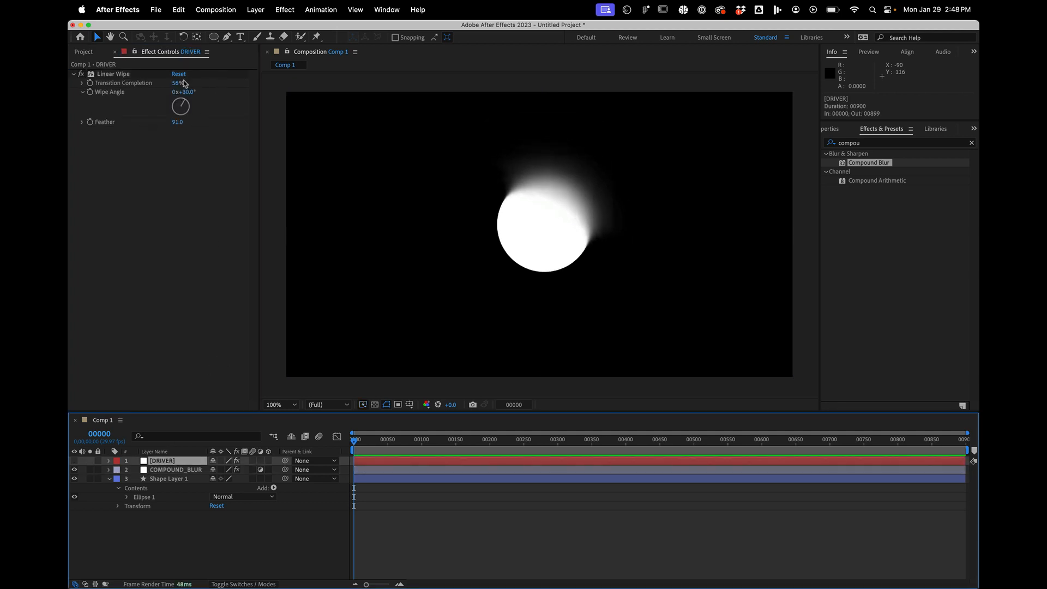
mouse_move(184, 83)
left_mouse_down()
mouse_move(165, 88)
mouse_move(181, 85)
left_mouse_up()
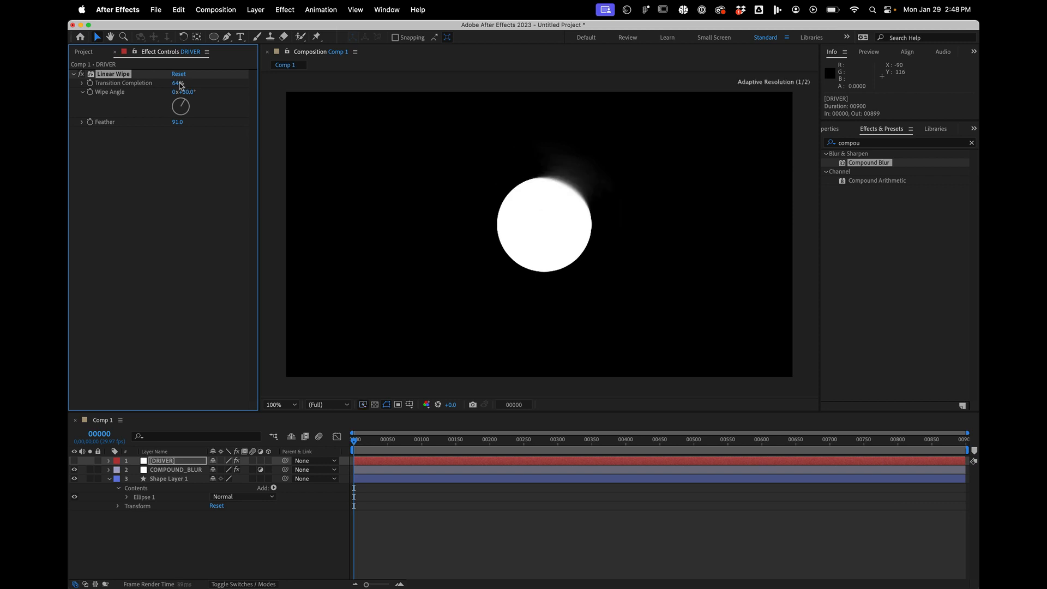
left_click(164, 545)
left_click(168, 464)
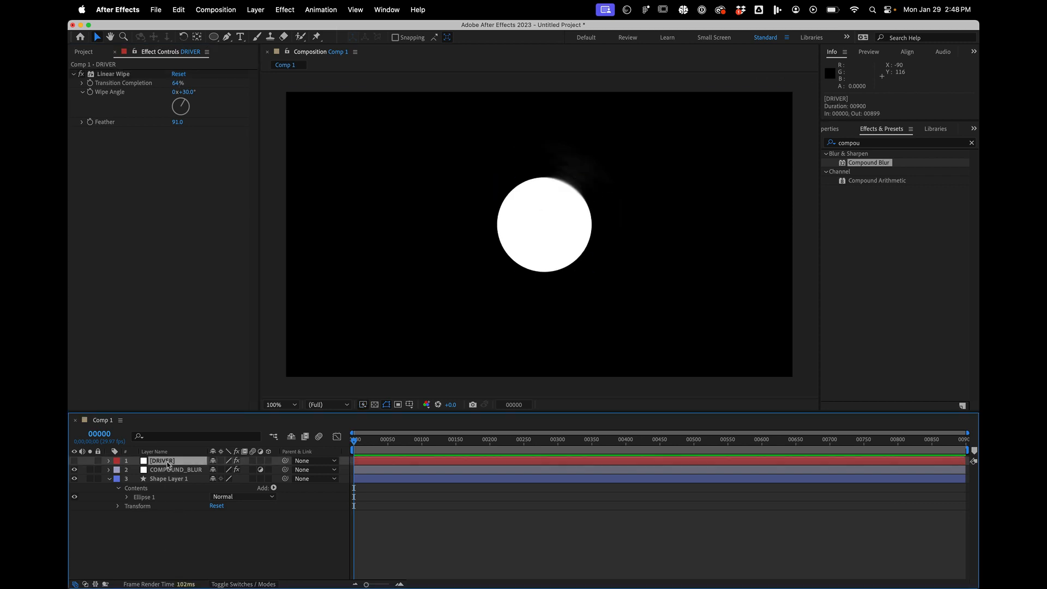
left_click(163, 479, "shift")
left_click(165, 558)
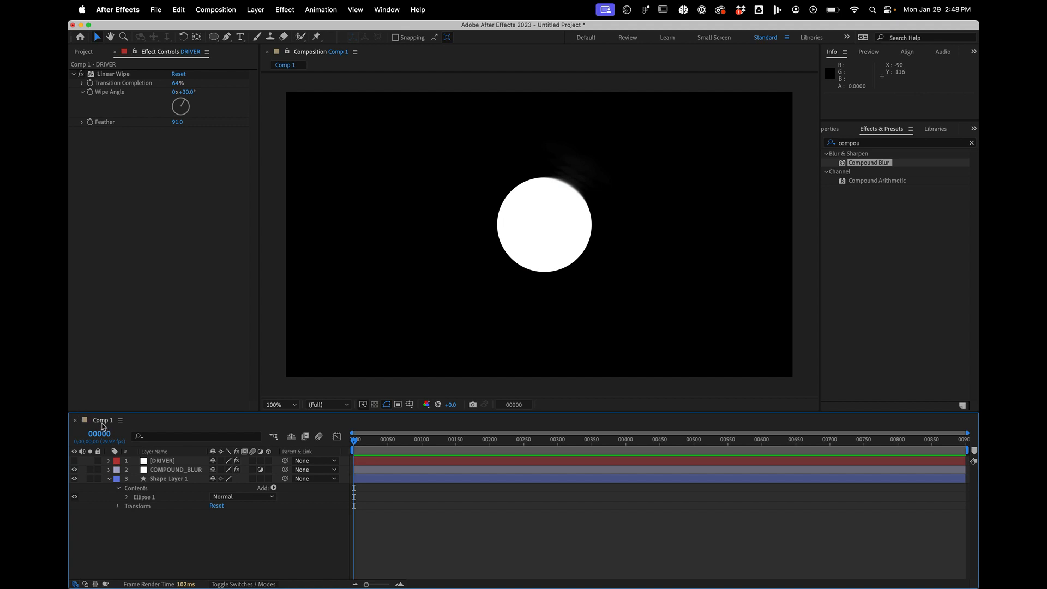
- Rename the composition Comp 1 as COMPOUND_BLUR in its composition settings
key("super+k")
type("C")
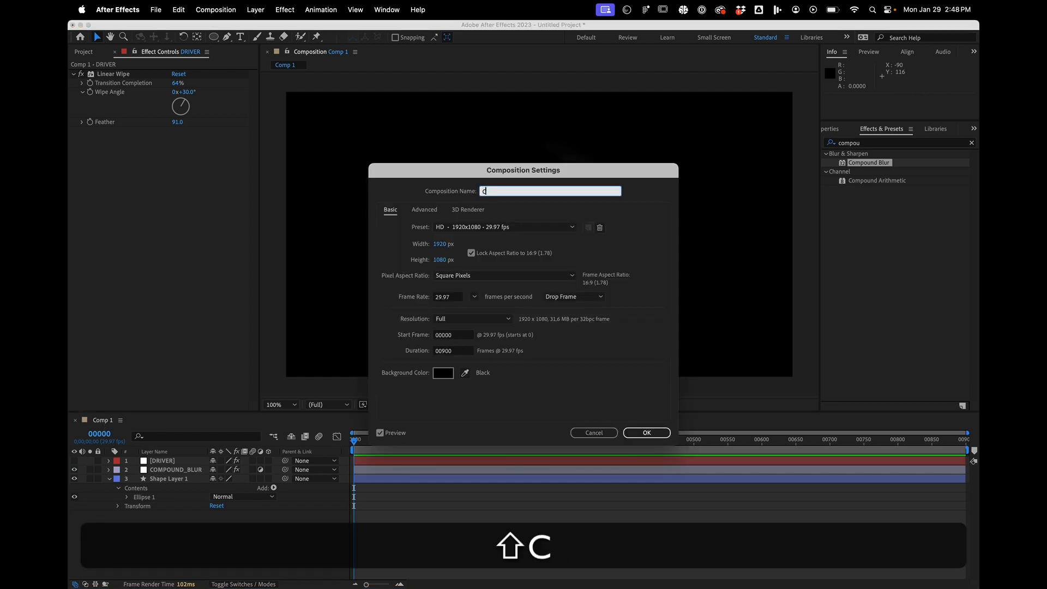
type("OUM")
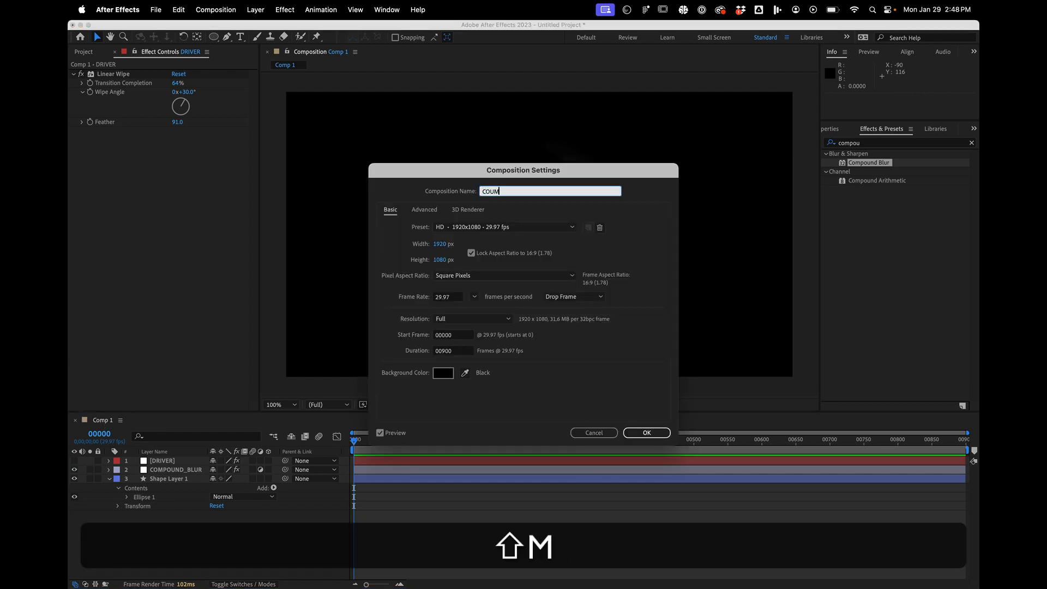
key("BackSpace")
key("BackSpace")
type("MPOUND_BLUR")
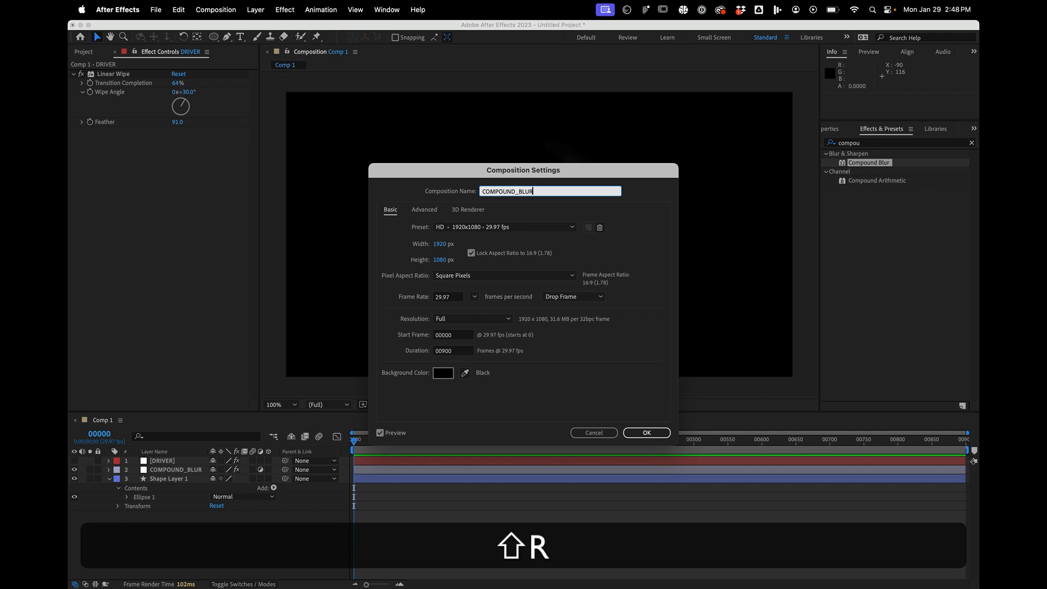
key("Return")
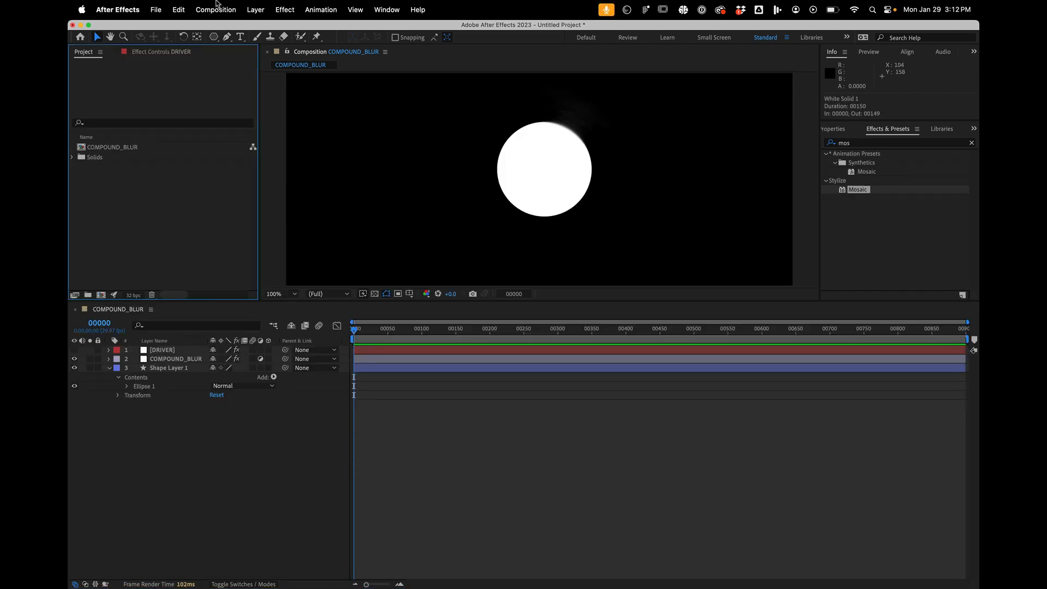
- Create a new 120 x 120 px composition named UNIT
left_click(216, 9)
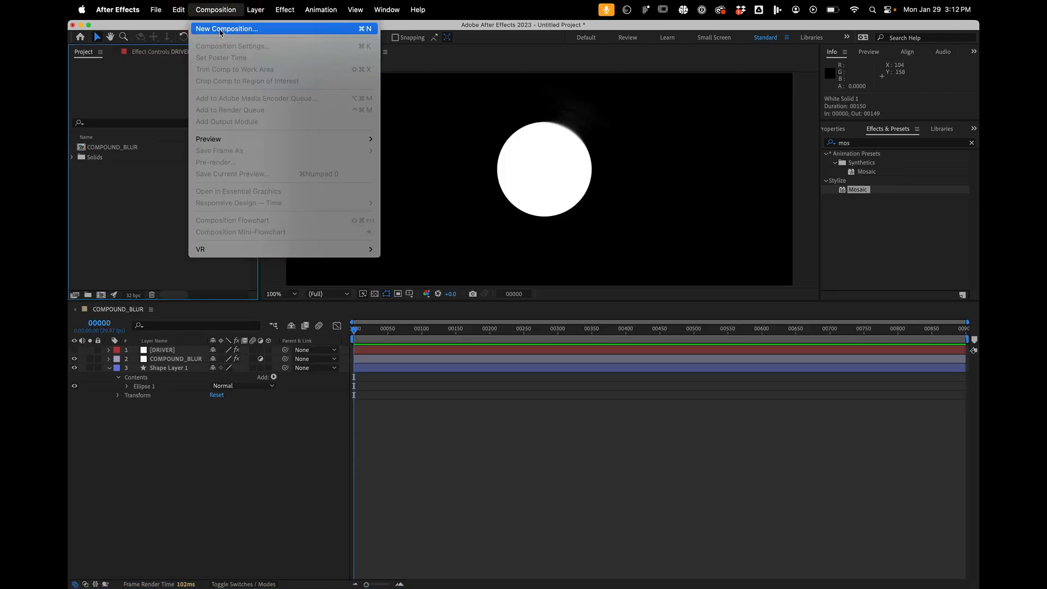
left_click(221, 33)
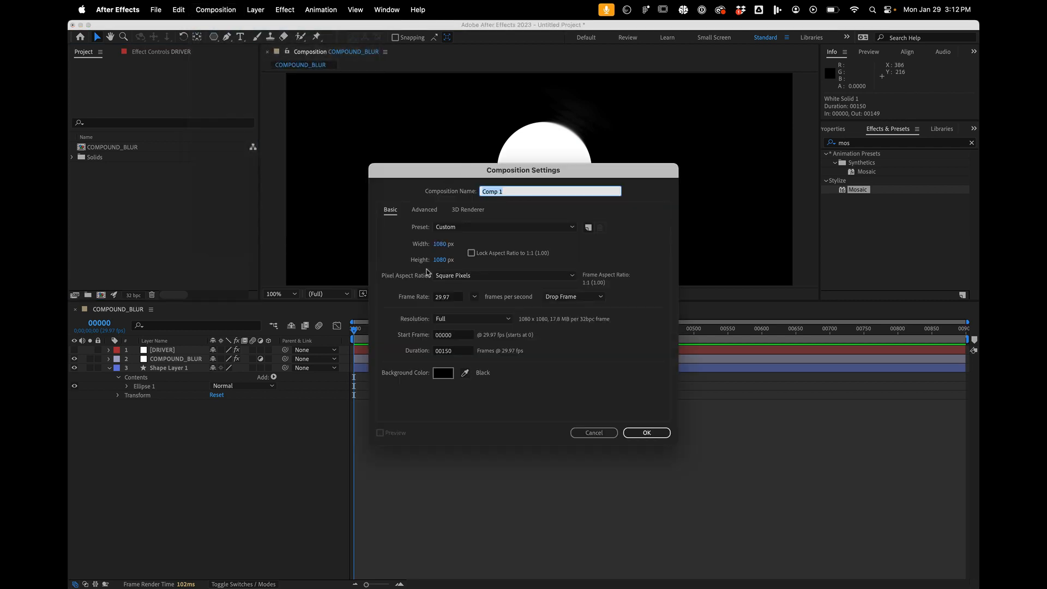
left_click(441, 245)
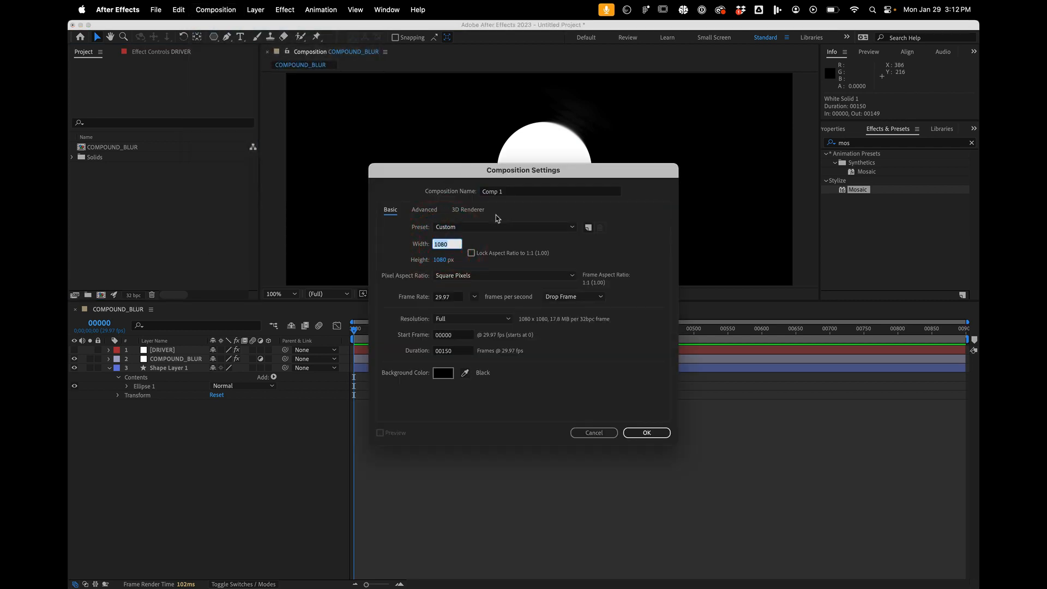
type("120")
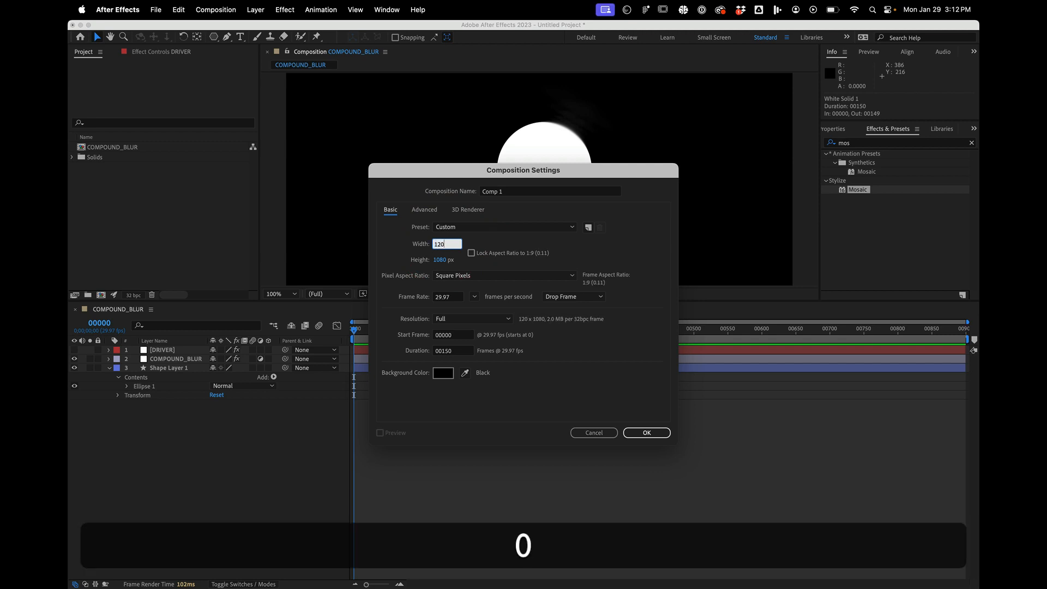
key("Tab")
type("120")
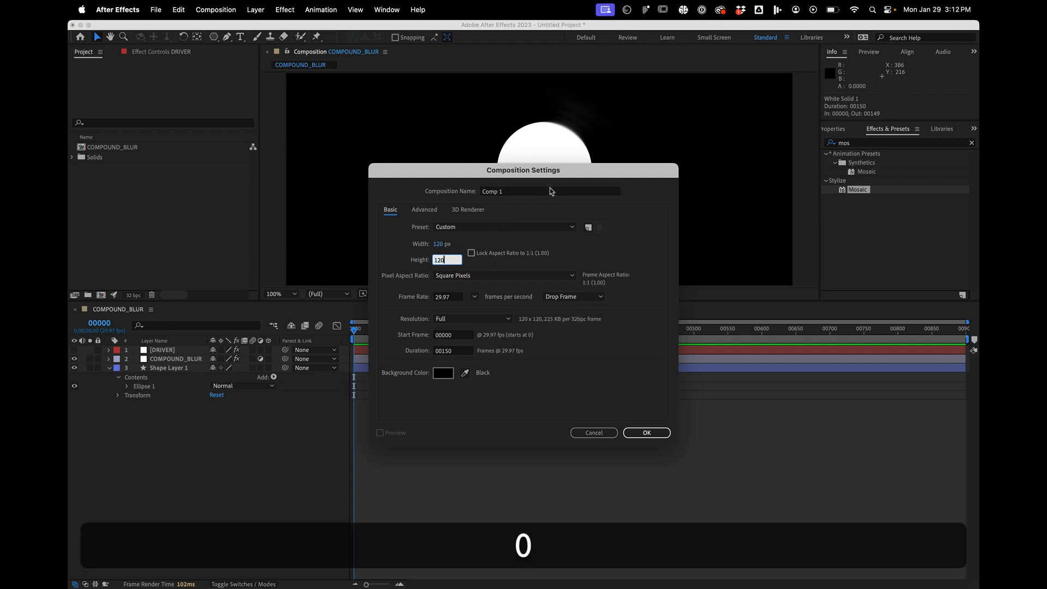
left_click(515, 191)
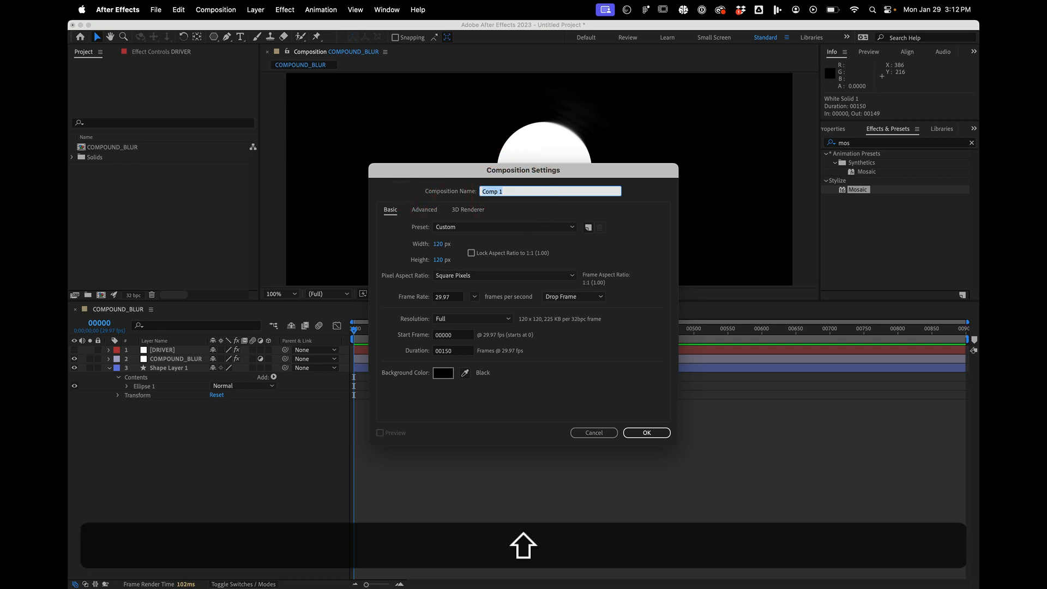
type("UNIT")
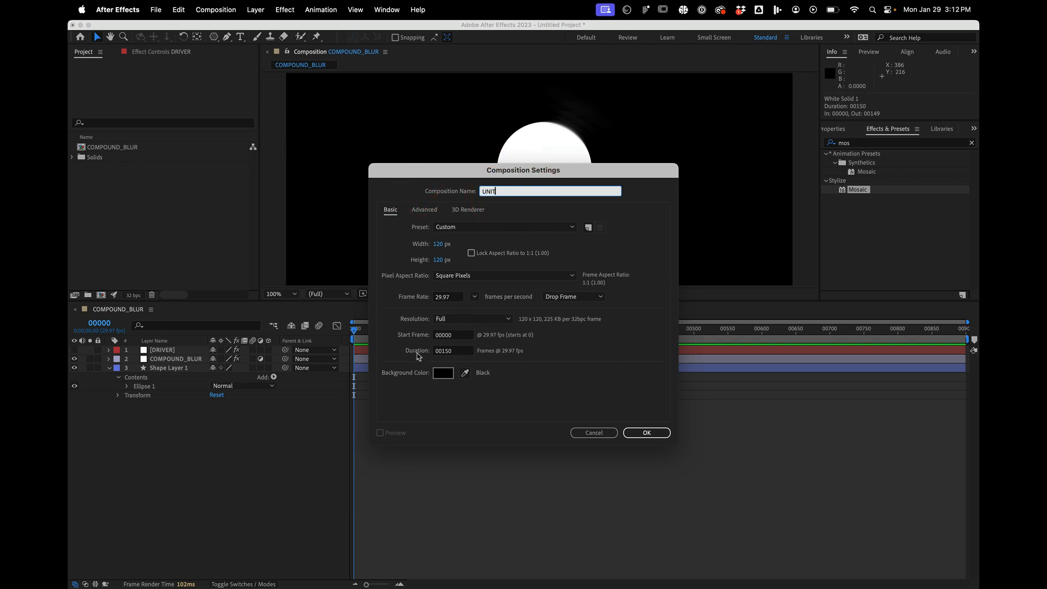
left_click(637, 434)
left_click(402, 531)
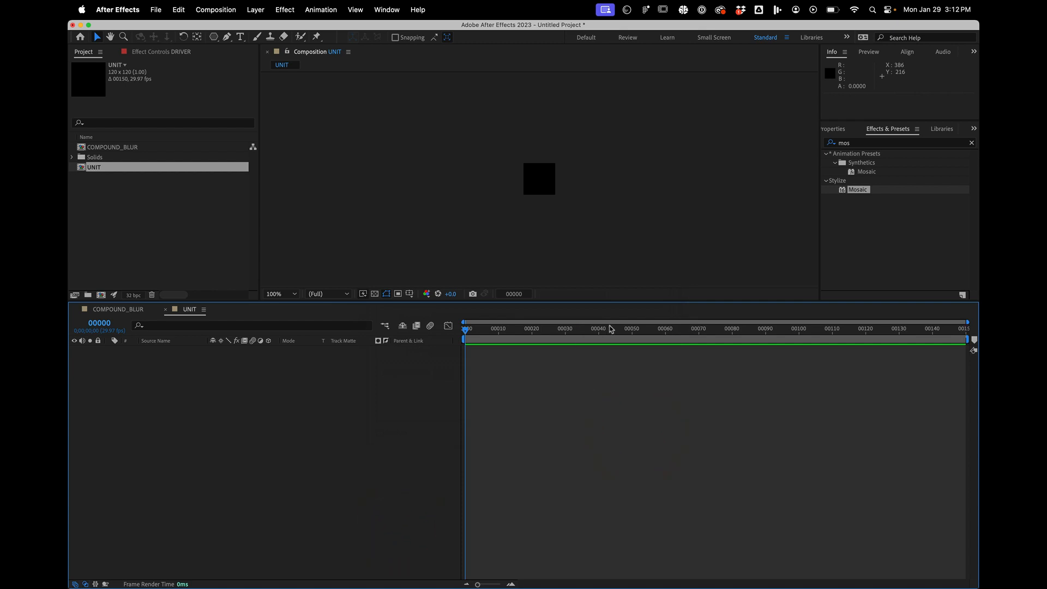
- Add a white circle filling the UNIT composition's frame as a shape layer with the Ellipse tool
left_click_drag(216, 40, 236, 61)
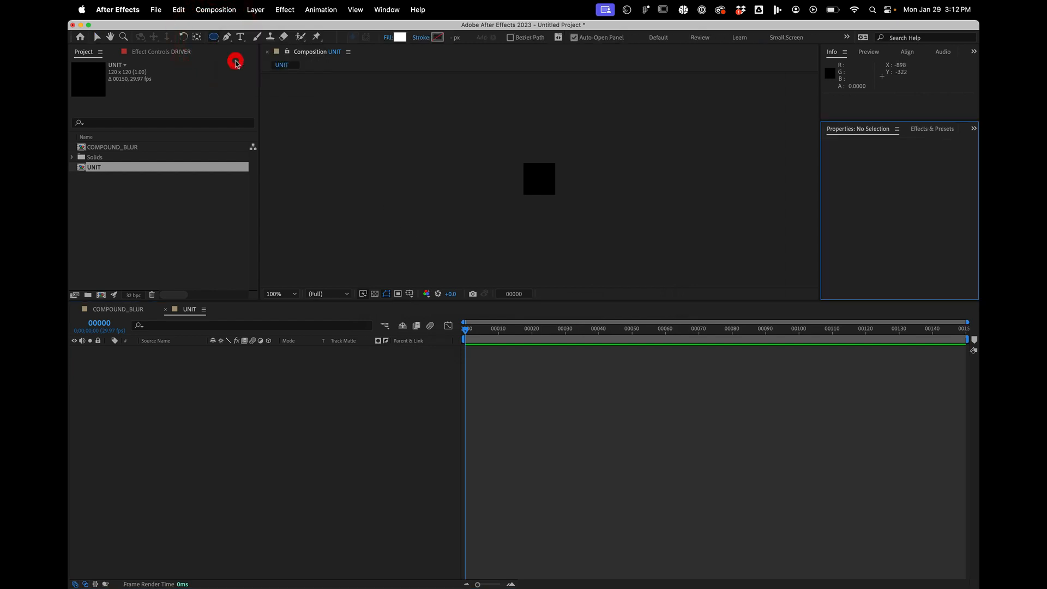
double_click(213, 37)
left_click(220, 468)
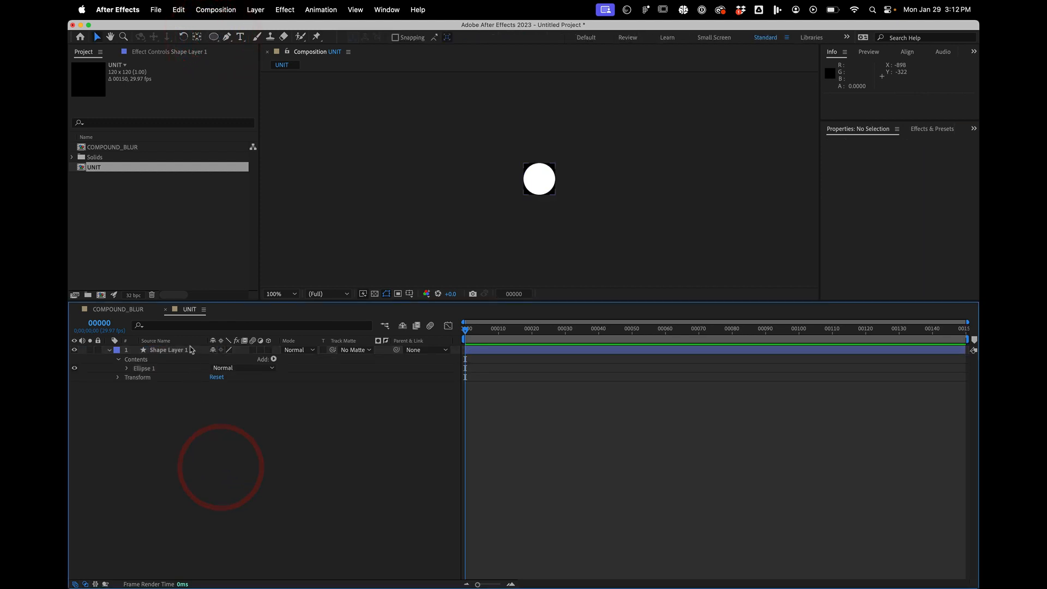
- Trim the circle's shape layer to end at frame 50 and add a Scale keyframe there
left_click(191, 350)
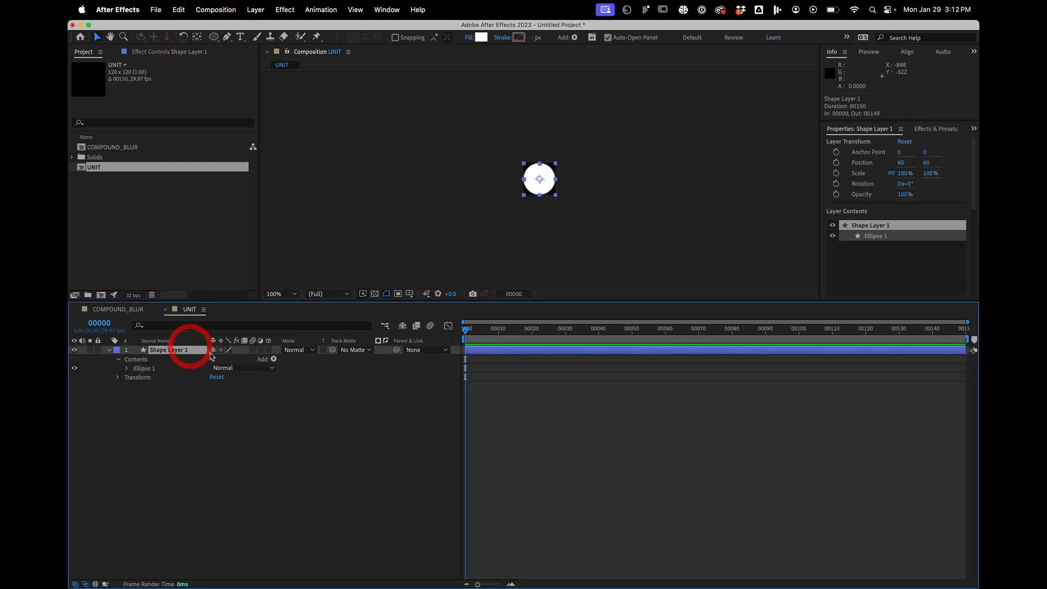
left_click(632, 332)
key("alt+]")
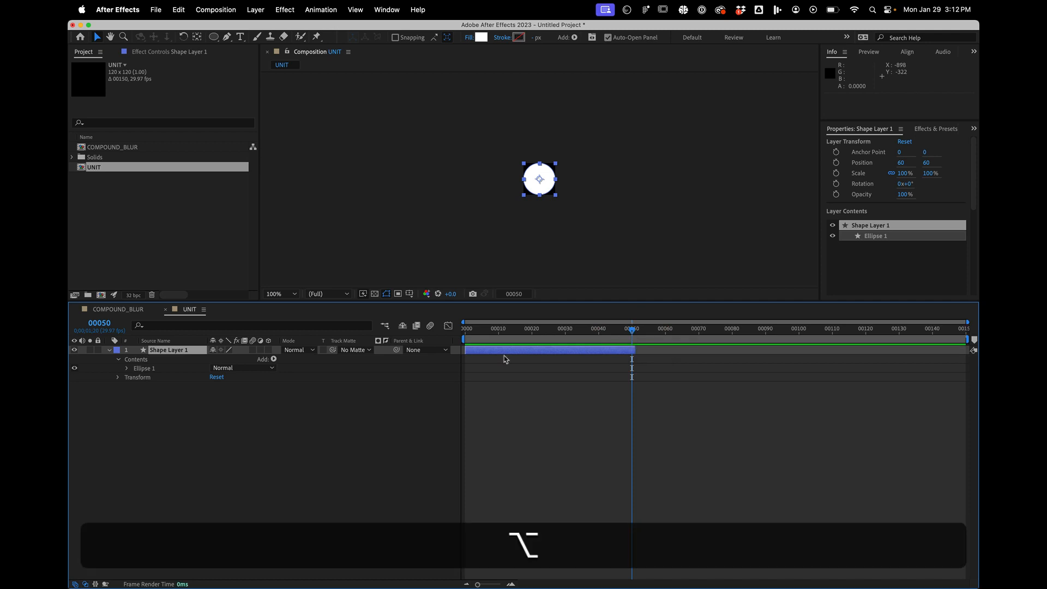
key("alt+]")
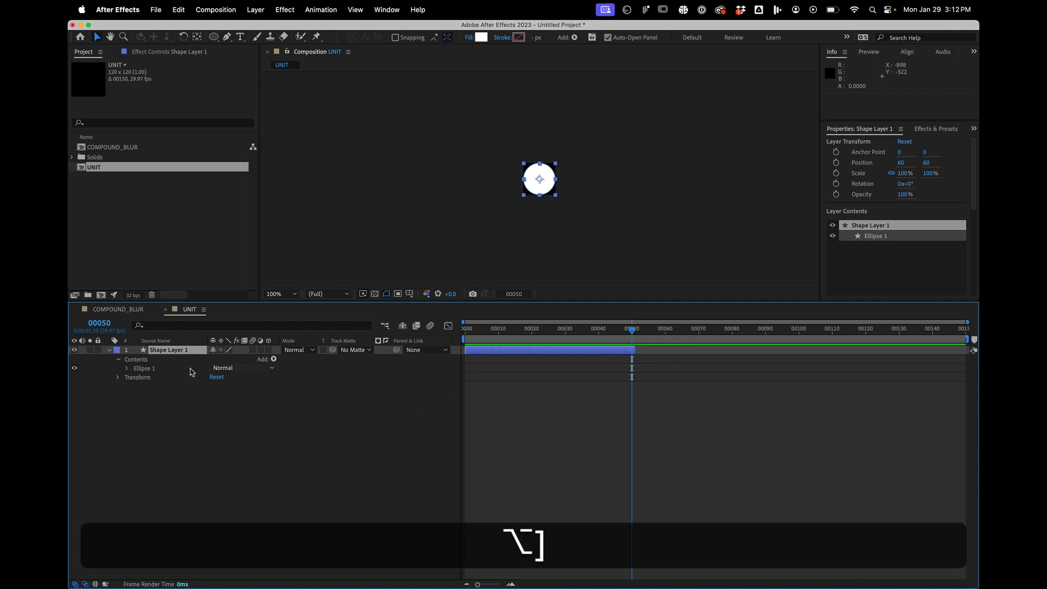
left_click(158, 348)
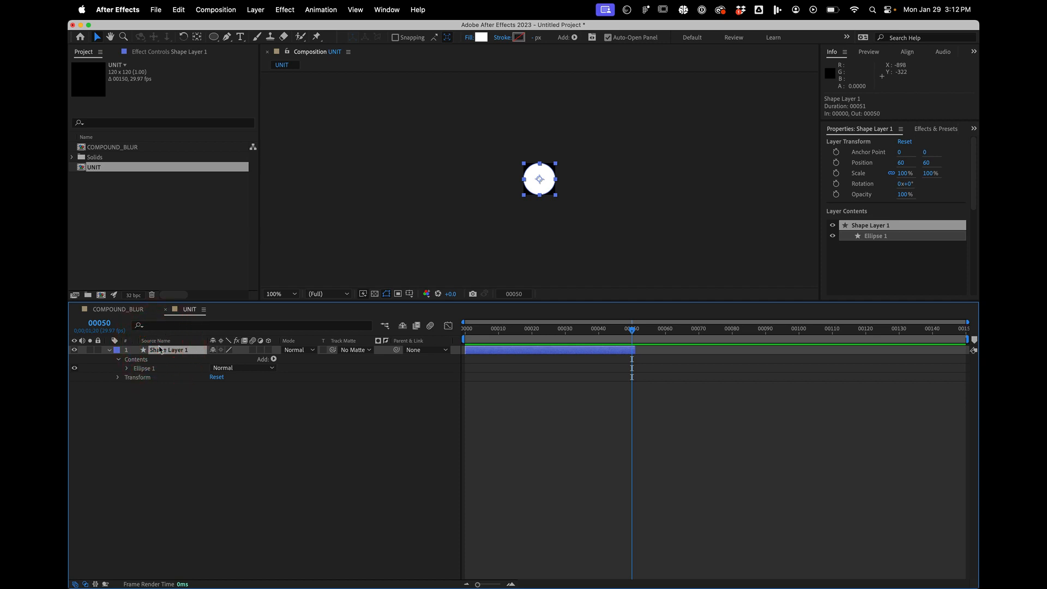
key("alt+s")
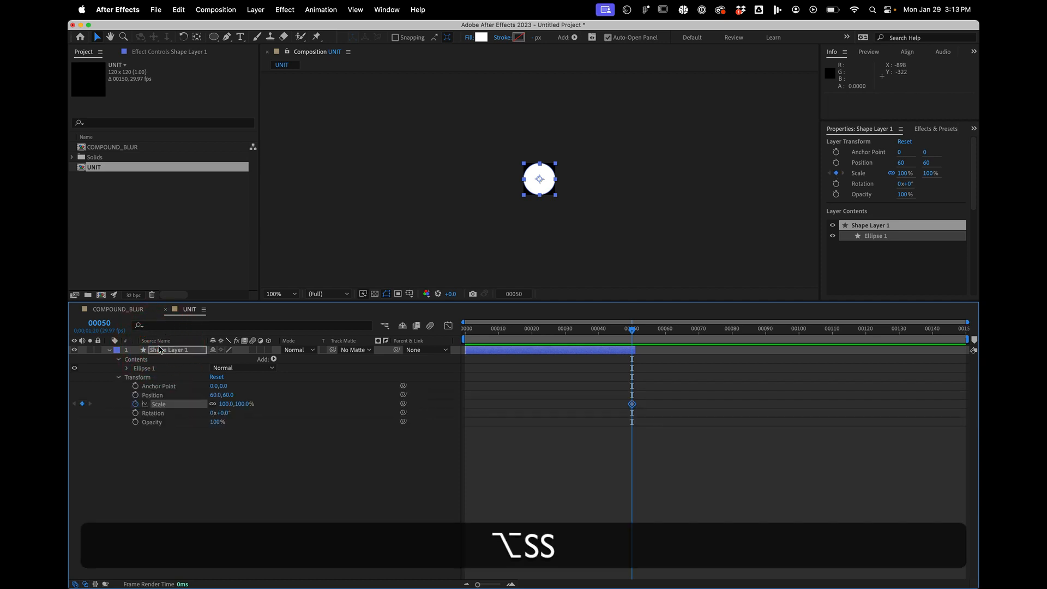
- Set the circle layer's Scale to 0% at frame 0 so it grows from nothing
left_click(479, 323)
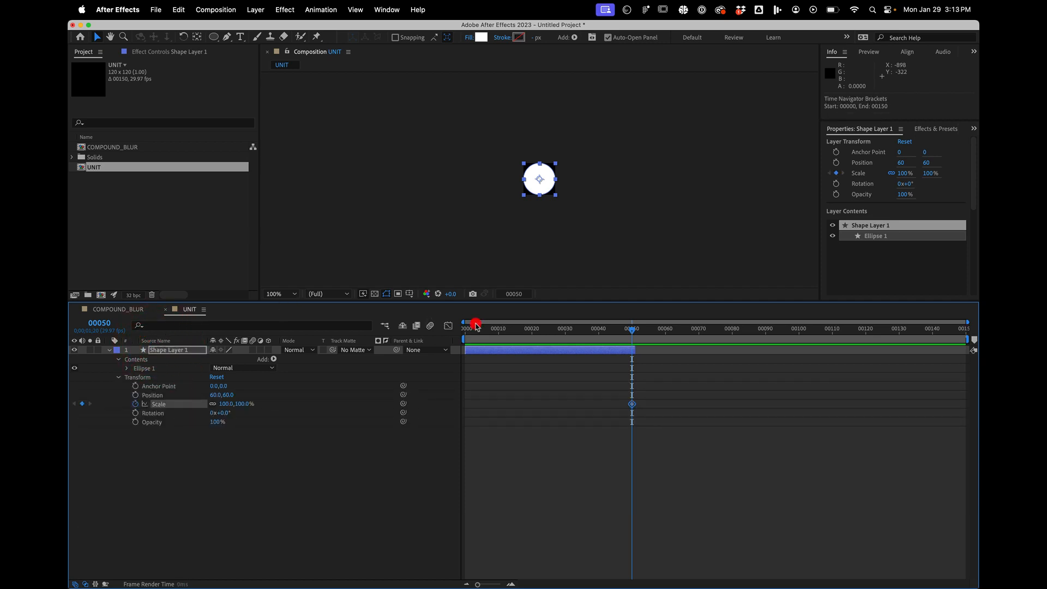
left_click_drag(477, 328, 351, 325)
left_click(241, 404)
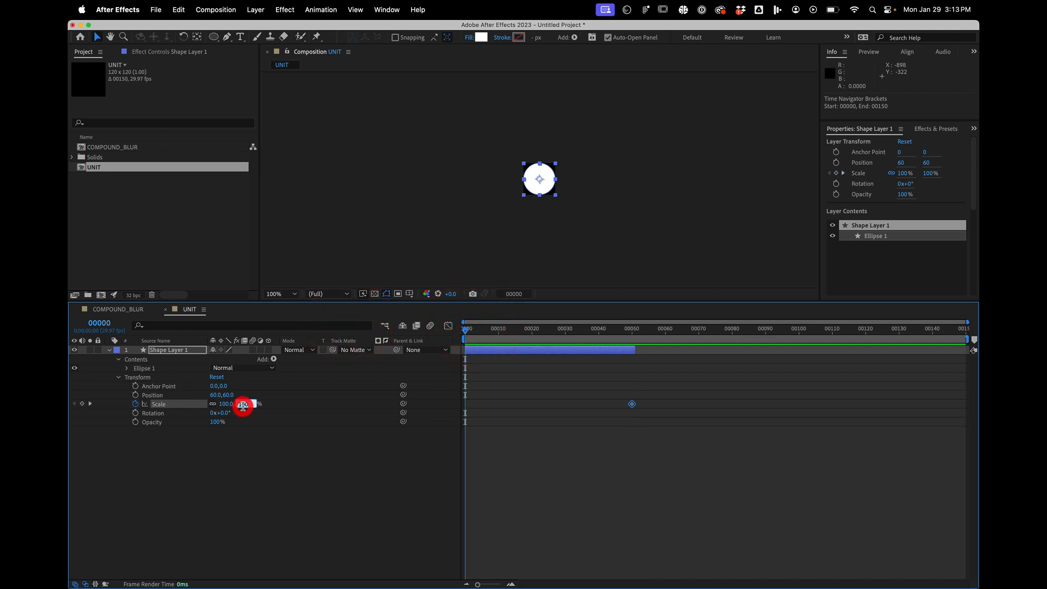
key("Return")
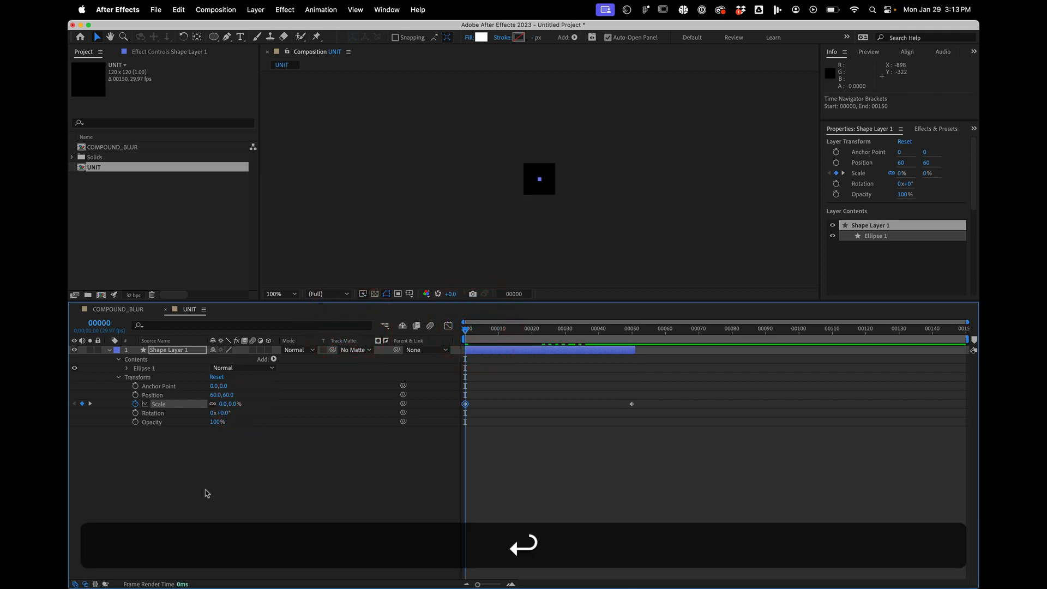
left_click(205, 489)
- Duplicate the circle layer and move the copy's first Scale keyframe to frame 23
left_click(185, 350)
key("super+d")
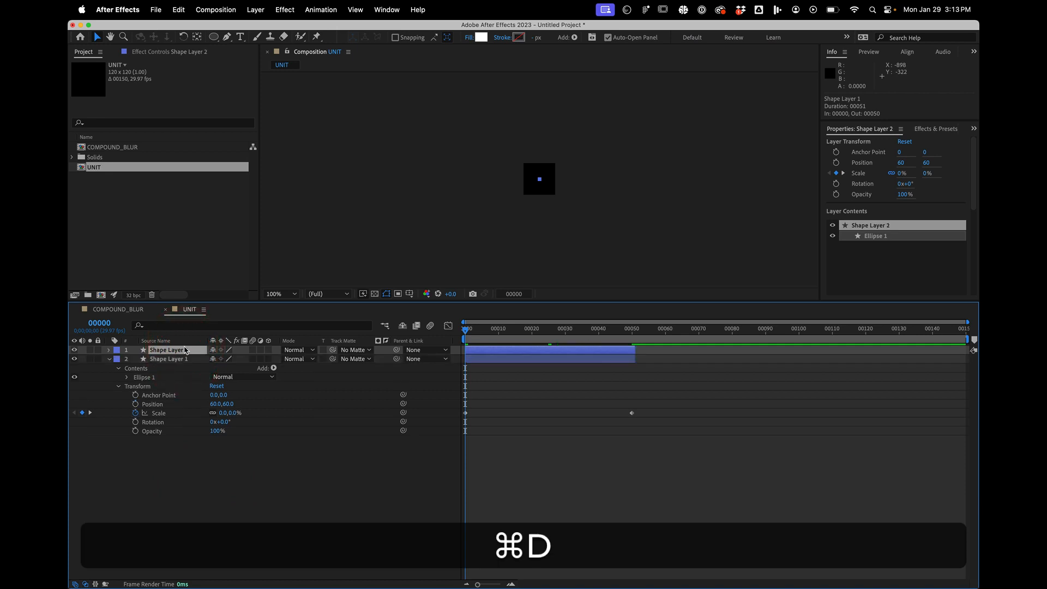
key("u")
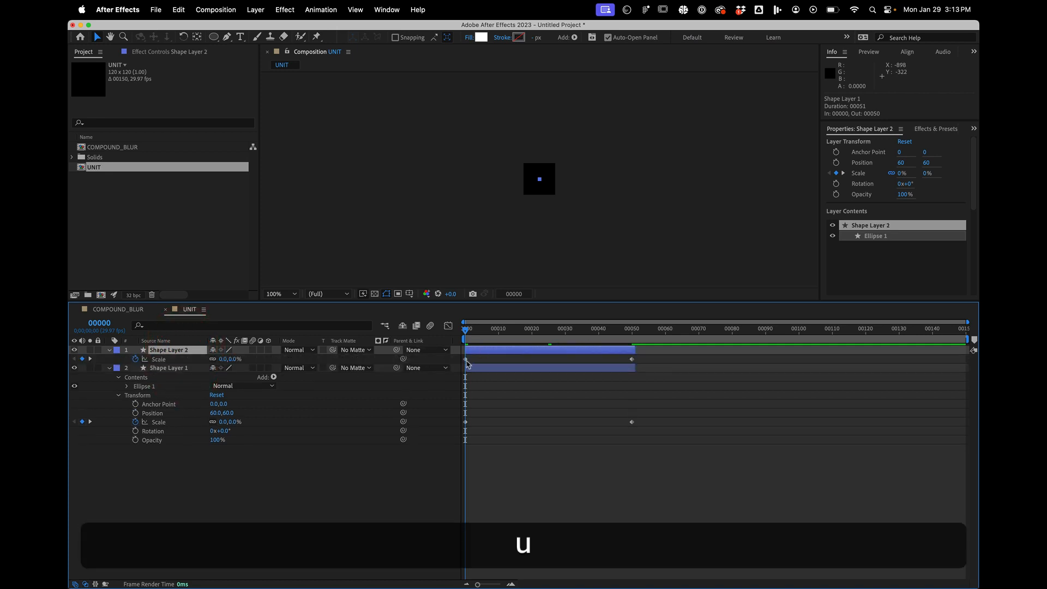
left_click_drag(466, 359, 542, 359)
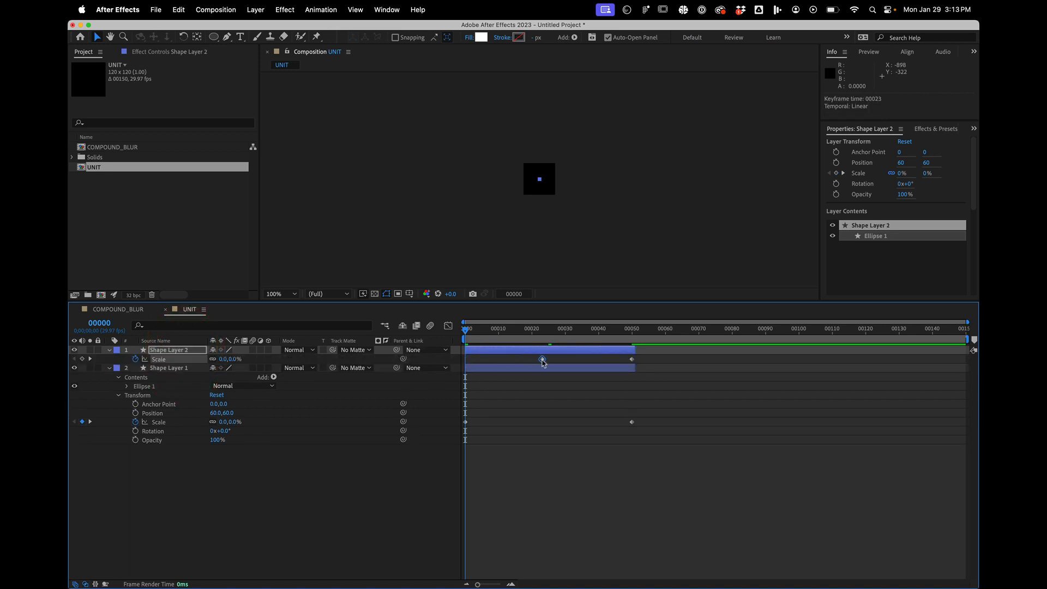
- Use Shape Layer 2 as an inverted track matte for Shape Layer 1 and preview the ring animation
left_click(517, 370)
left_click_drag(333, 367, 145, 350)
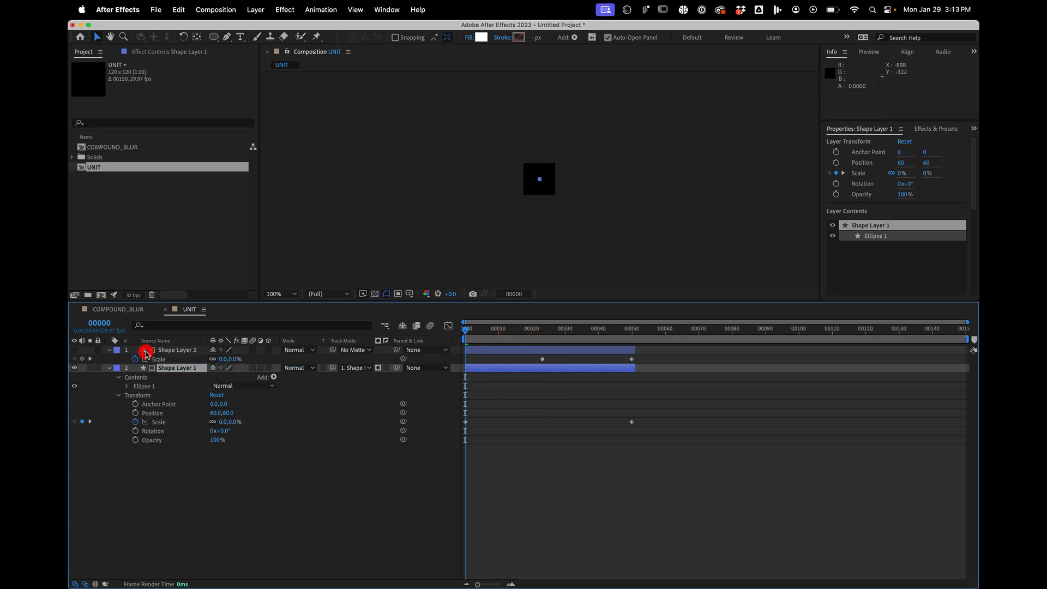
left_click(385, 370)
left_click(532, 329)
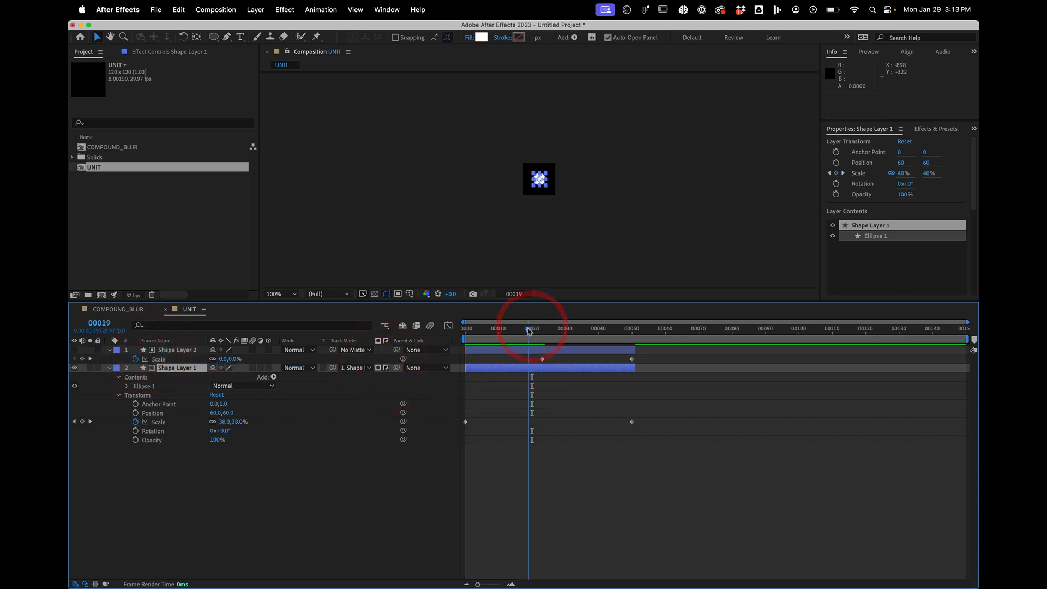
key("space")
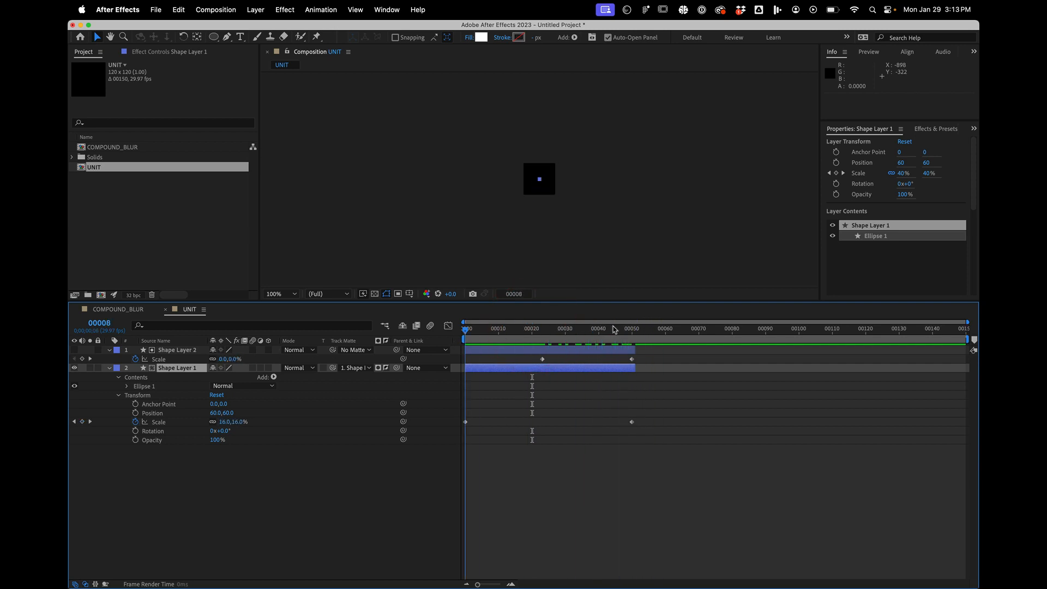
- Add a white full-frame rectangle as a new shape layer in UNIT and trim it to start at frame 50
left_click_drag(648, 328, 635, 327)
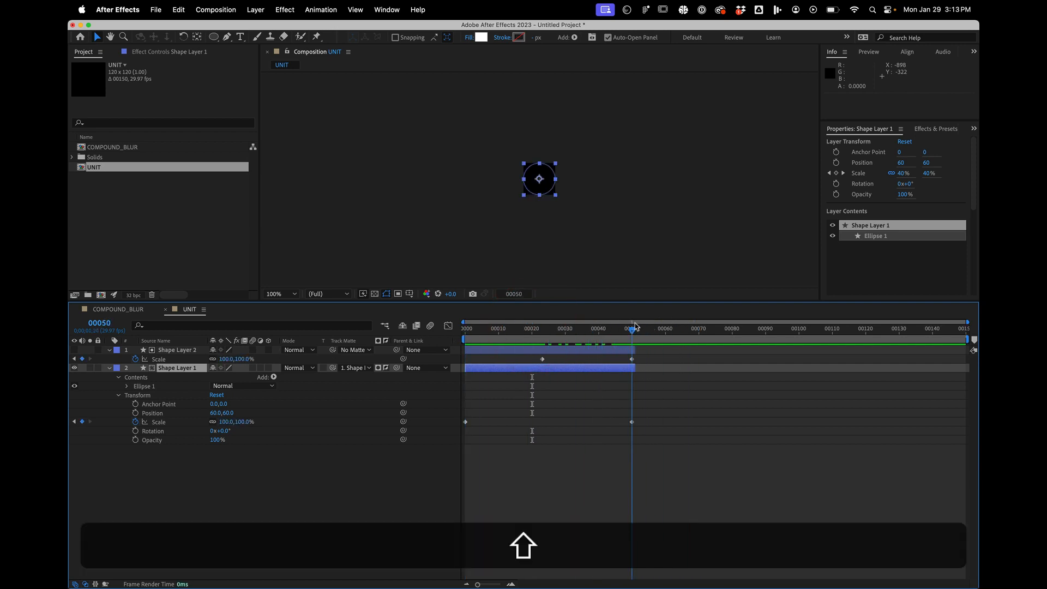
left_click(319, 476)
left_click(166, 538)
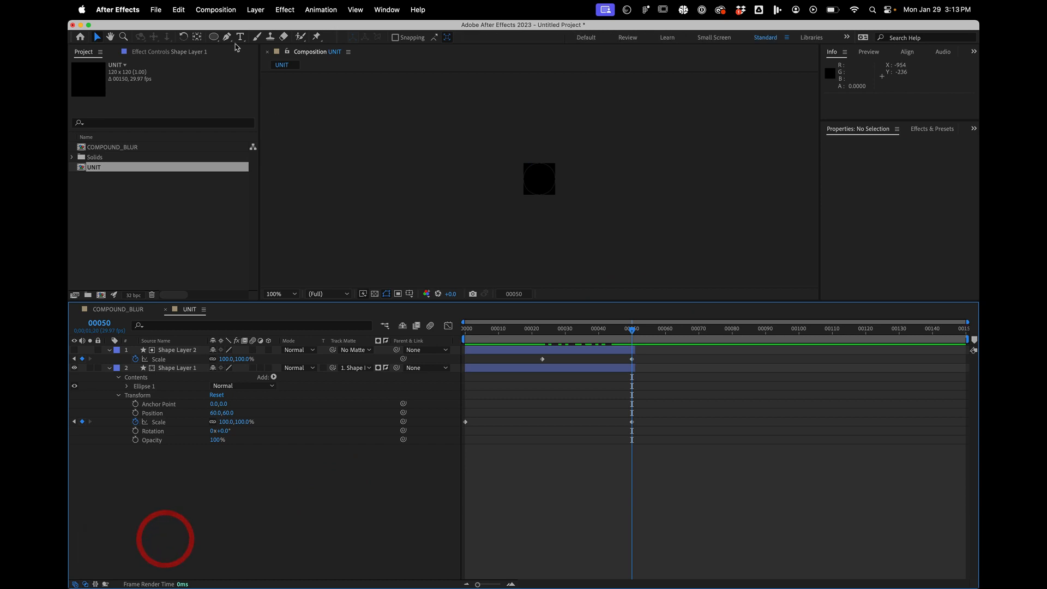
left_click_drag(214, 34, 214, 35)
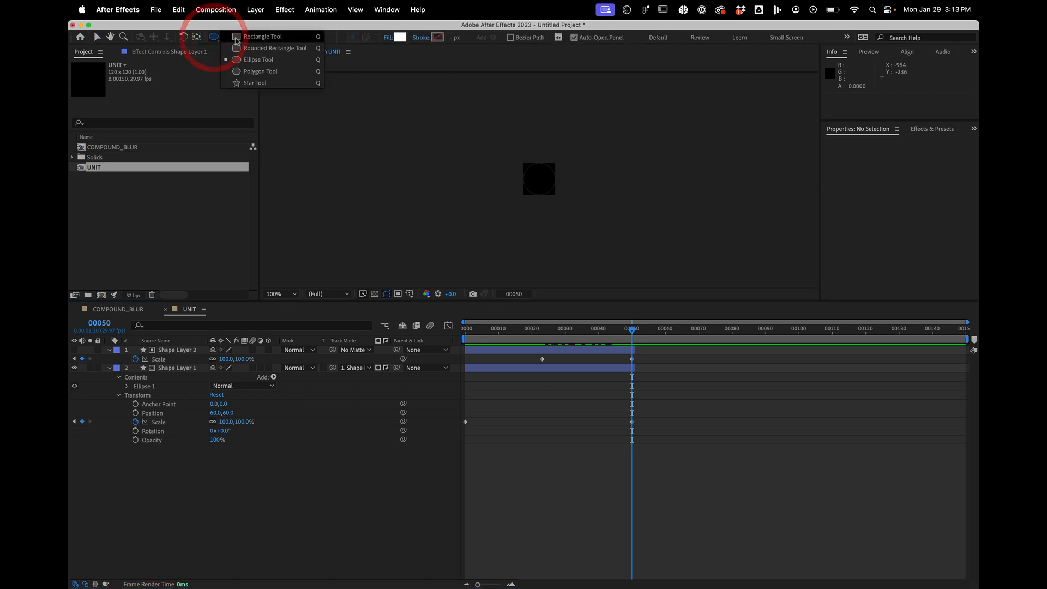
left_click(235, 38)
double_click(214, 37)
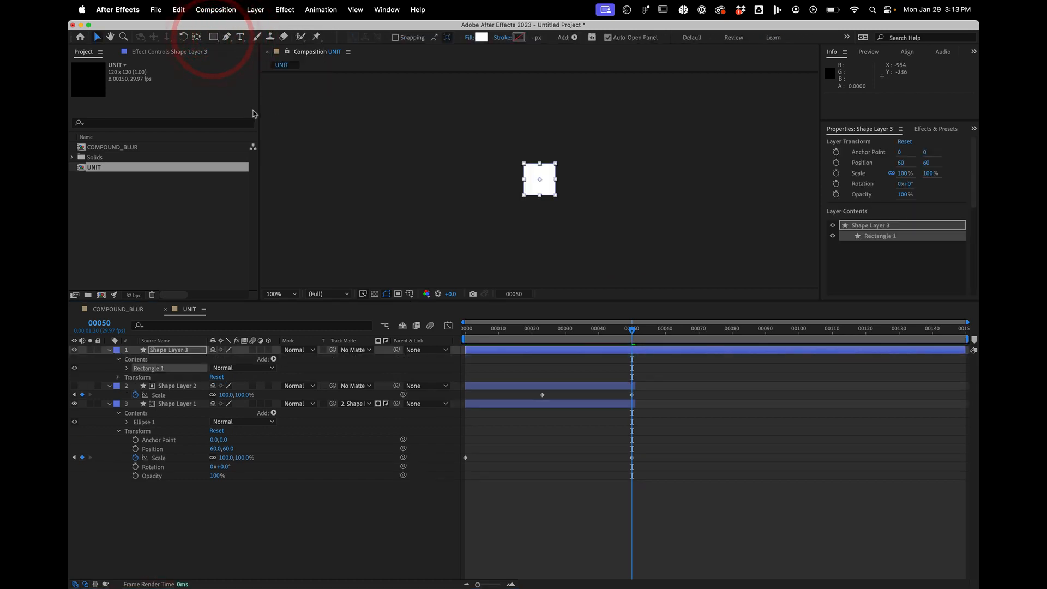
key("alt")
key("alt+bracketleft")
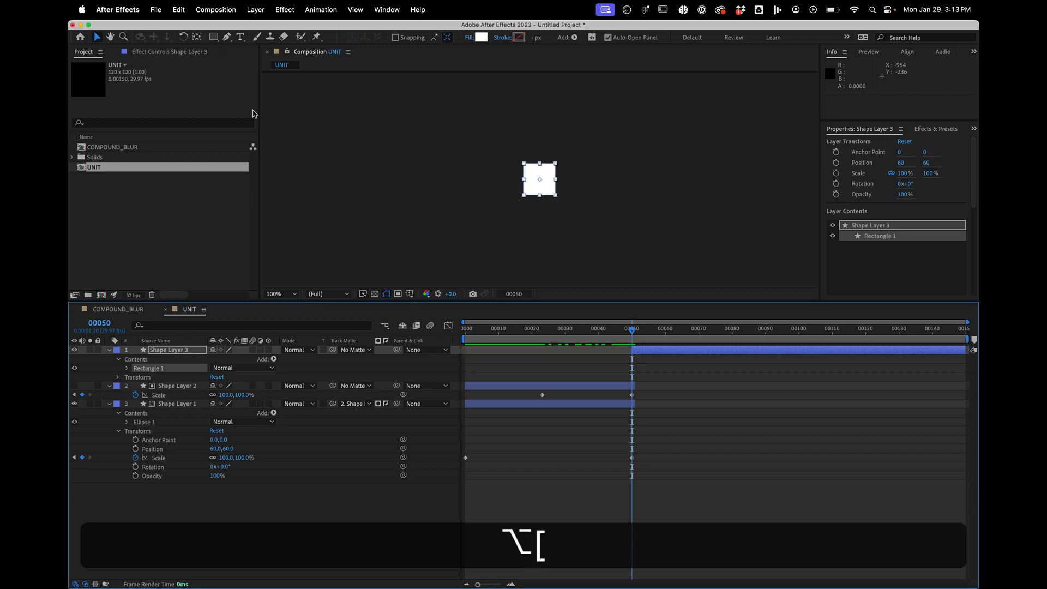
- Add a 100% Scale keyframe to the rectangle layer at frame 99 and trim the layer to end there
key("s")
key("alt")
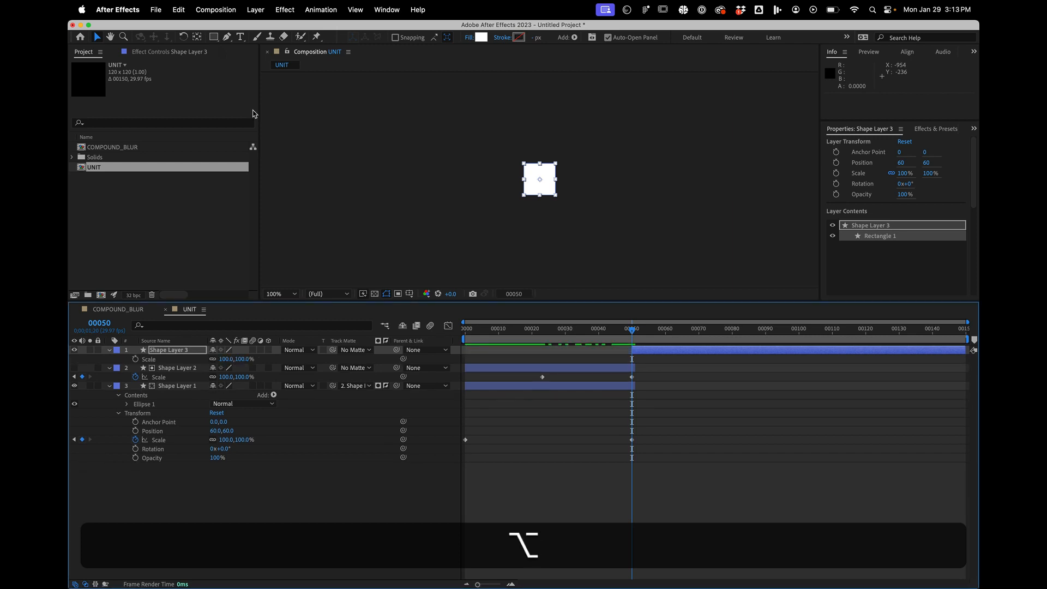
key("alt+shift+s")
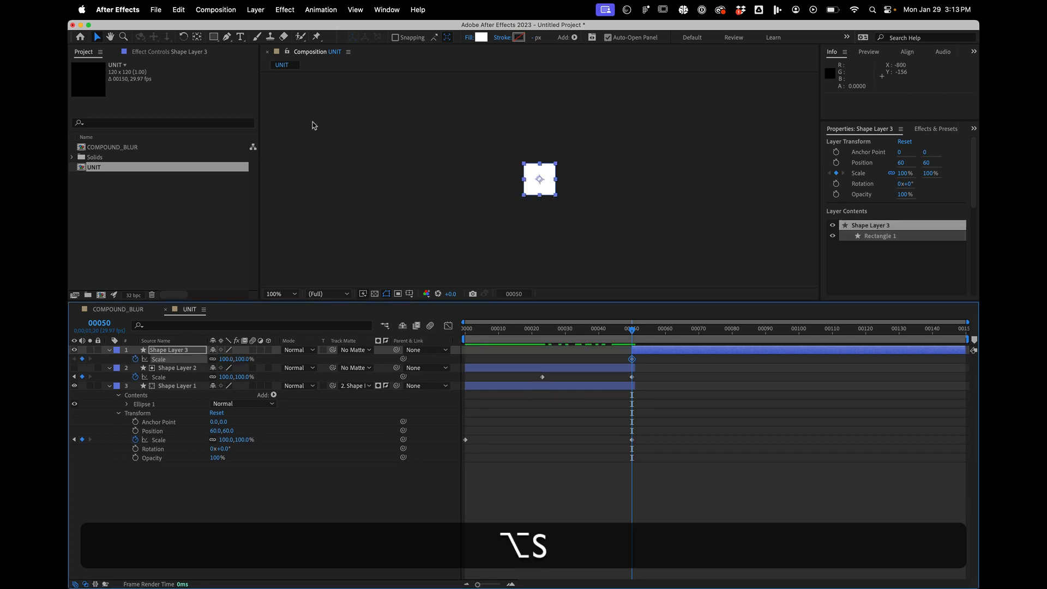
left_click_drag(636, 361, 802, 361)
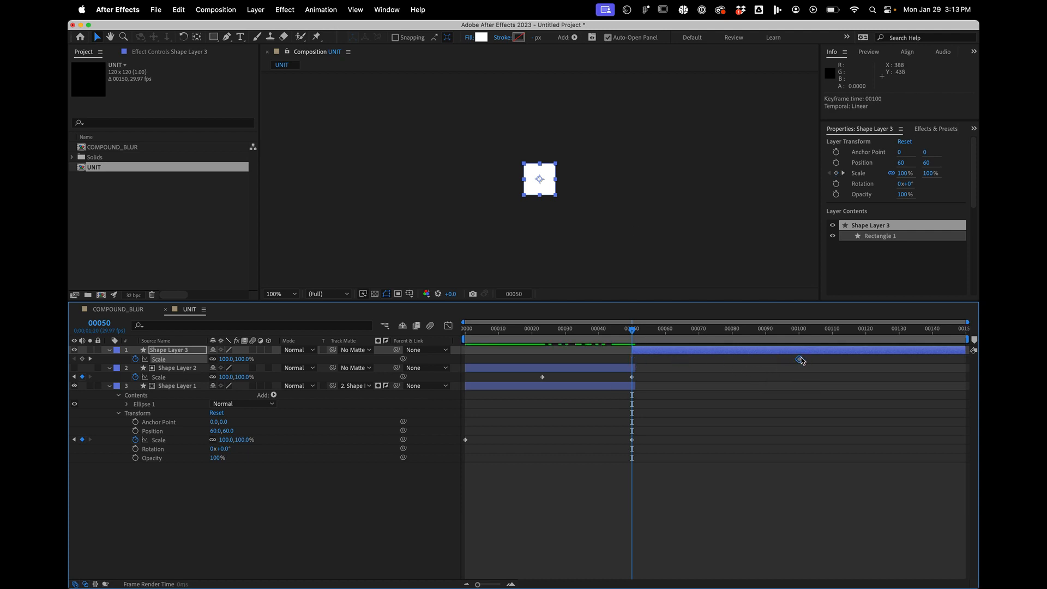
left_click(799, 341, "alt")
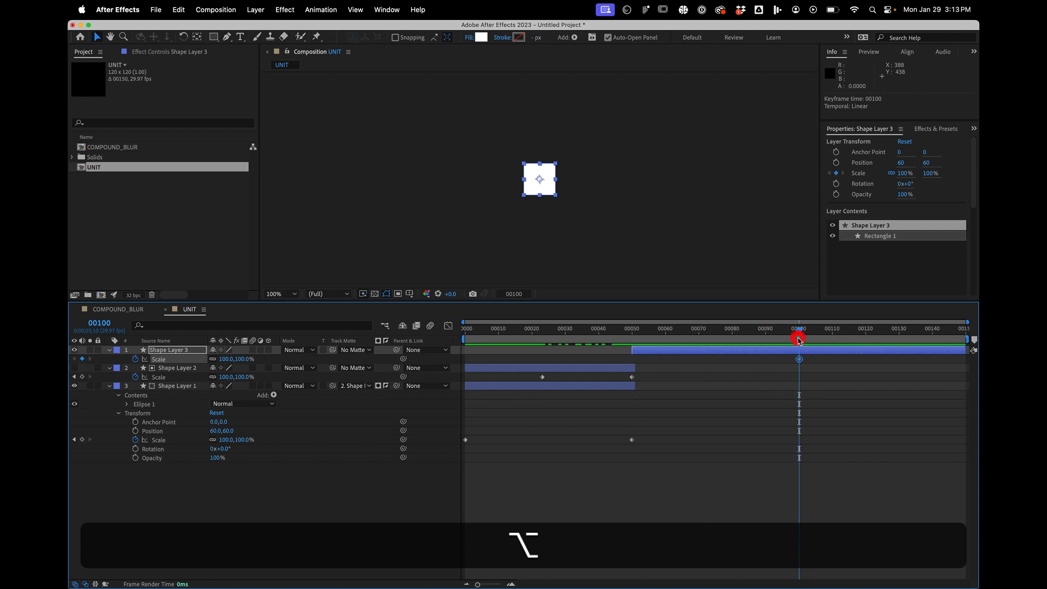
key("alt+Up")
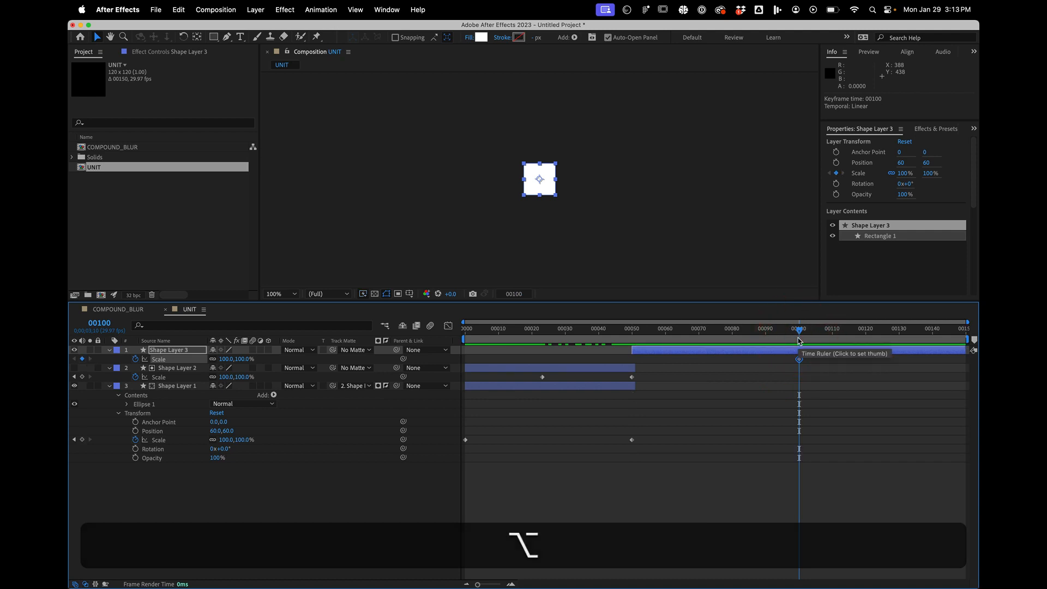
key("Page_Up")
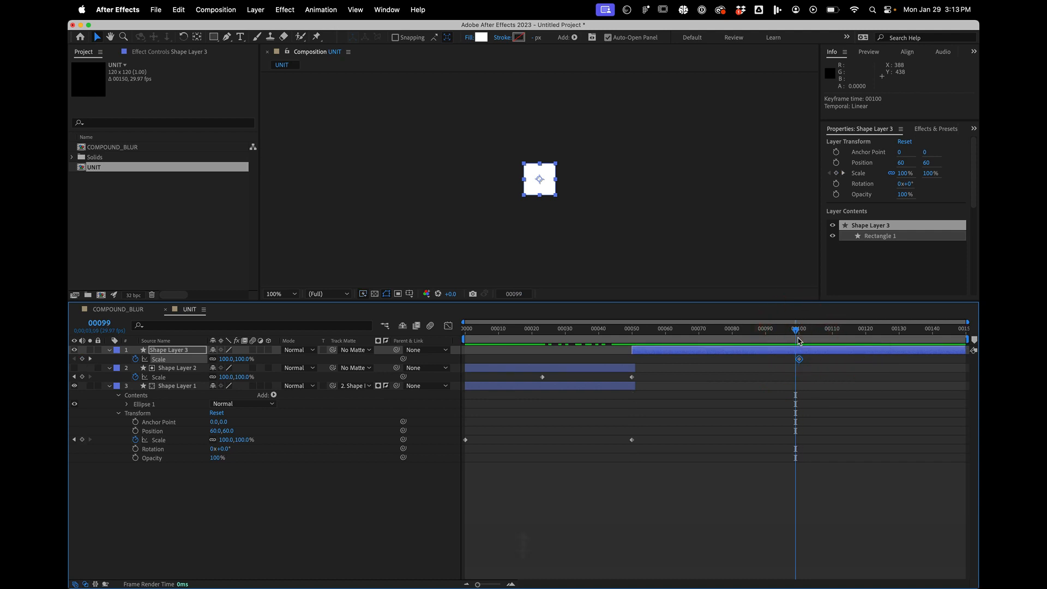
left_click_drag(800, 362, 797, 361)
key("alt+shift+bracketright")
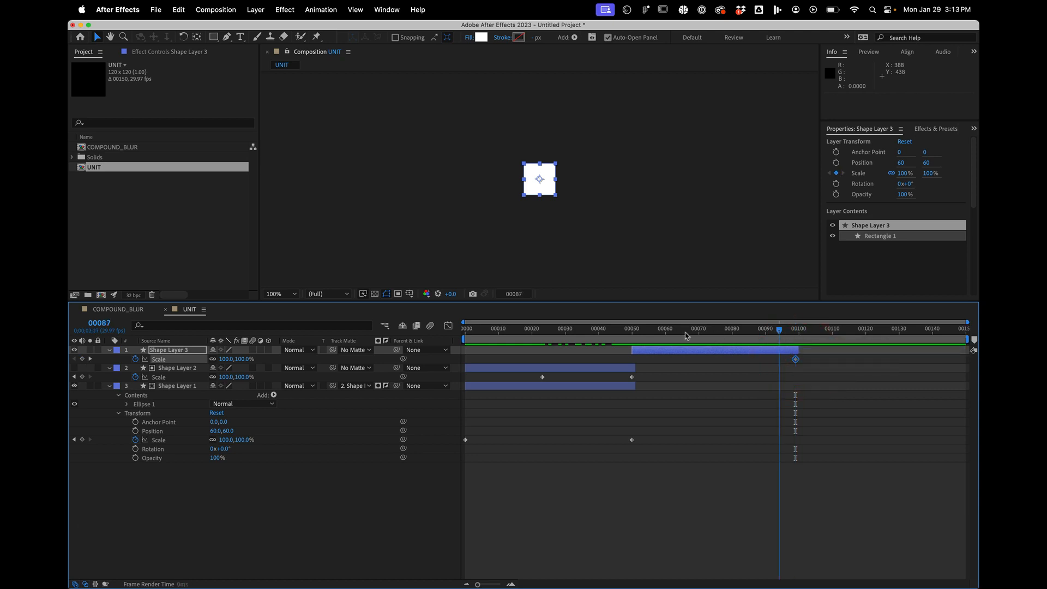
- Set the rectangle layer's Scale to 0% at frame 50 and scrub through its growth
left_click_drag(666, 334, 638, 334)
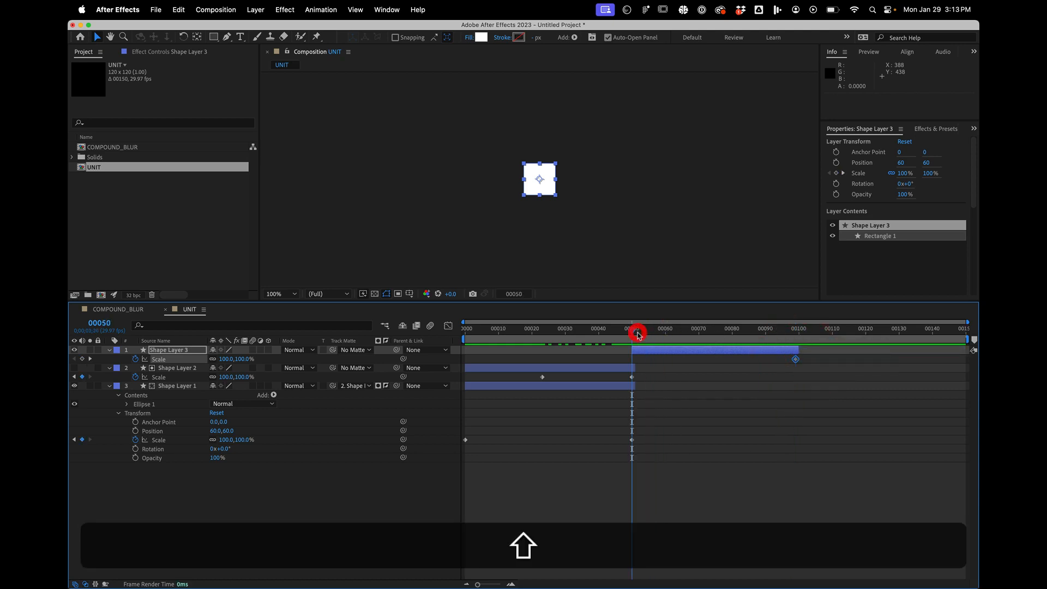
left_click(244, 359)
type("0")
key("Return")
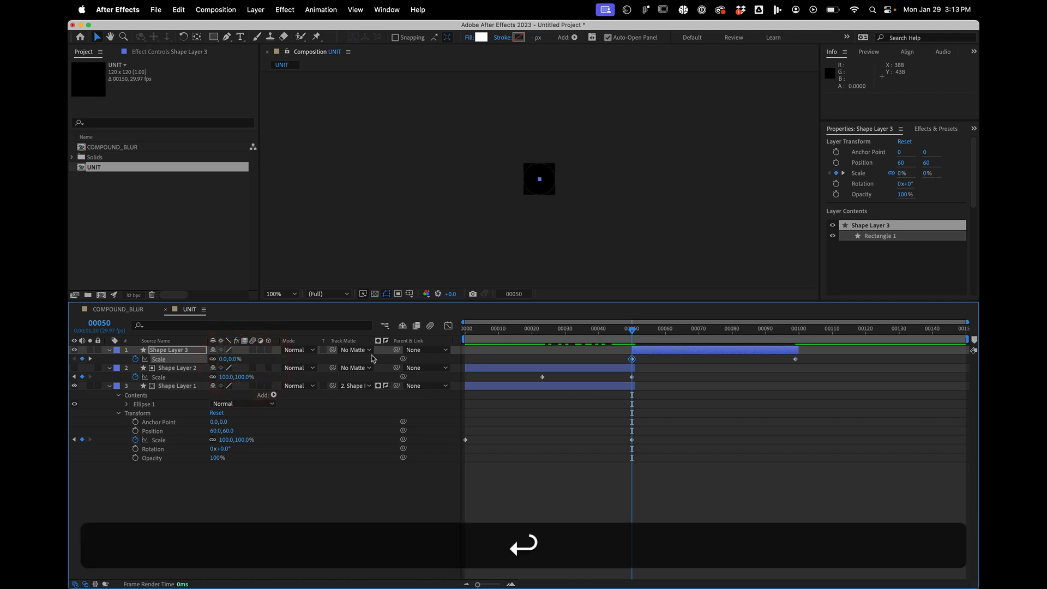
left_click_drag(675, 334, 726, 331)
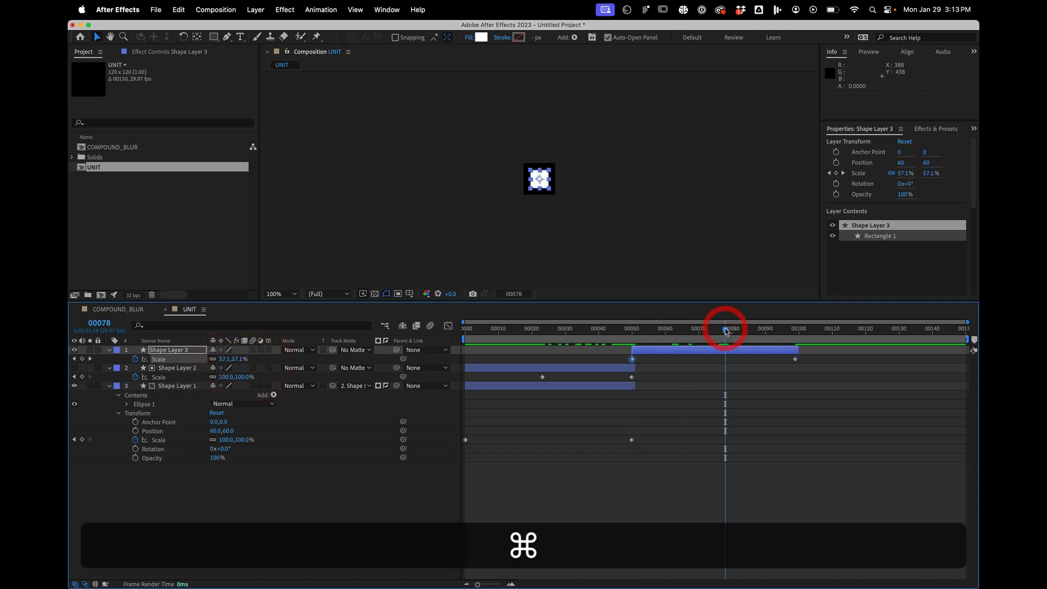
- Duplicate the rectangle layer and use the copy as an inverted track matte for Shape Layer 3
key("super+d")
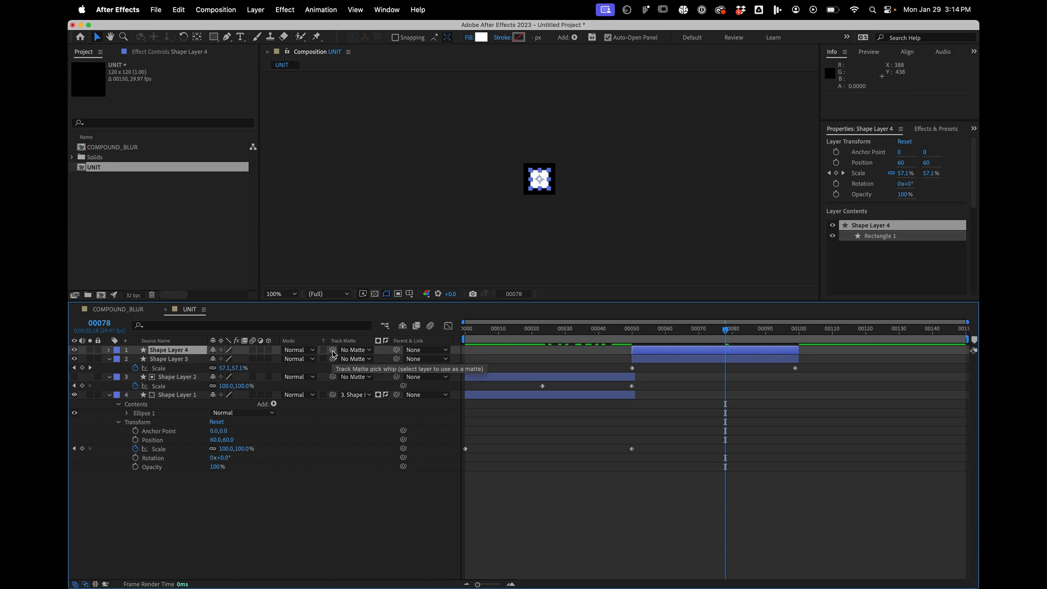
left_click_drag(334, 362, 169, 349)
left_click(380, 359)
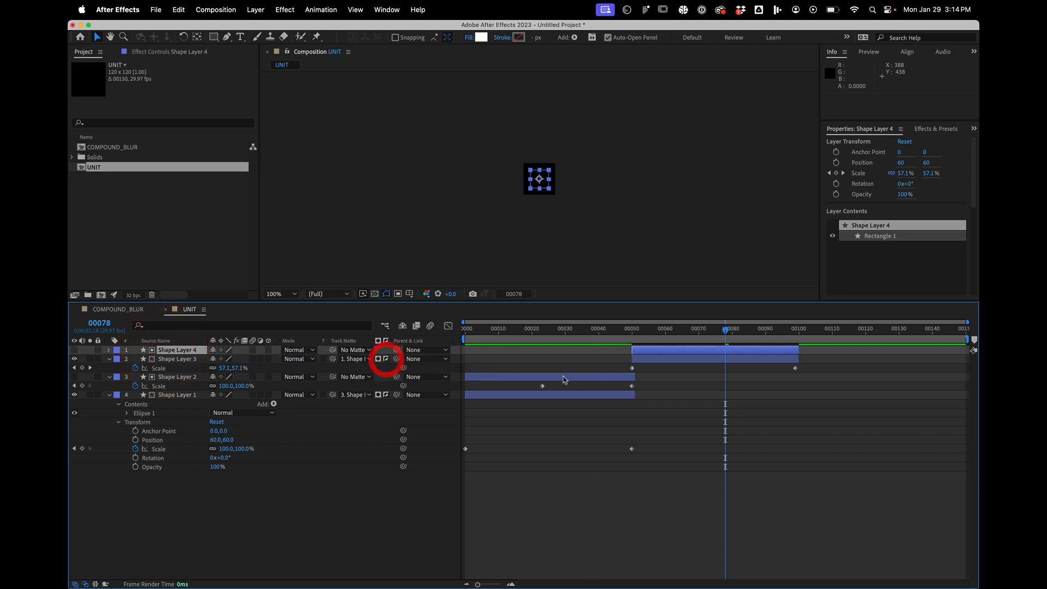
- Move the first Scale keyframe of the rectangle's matte layer to frame 77
key("u")
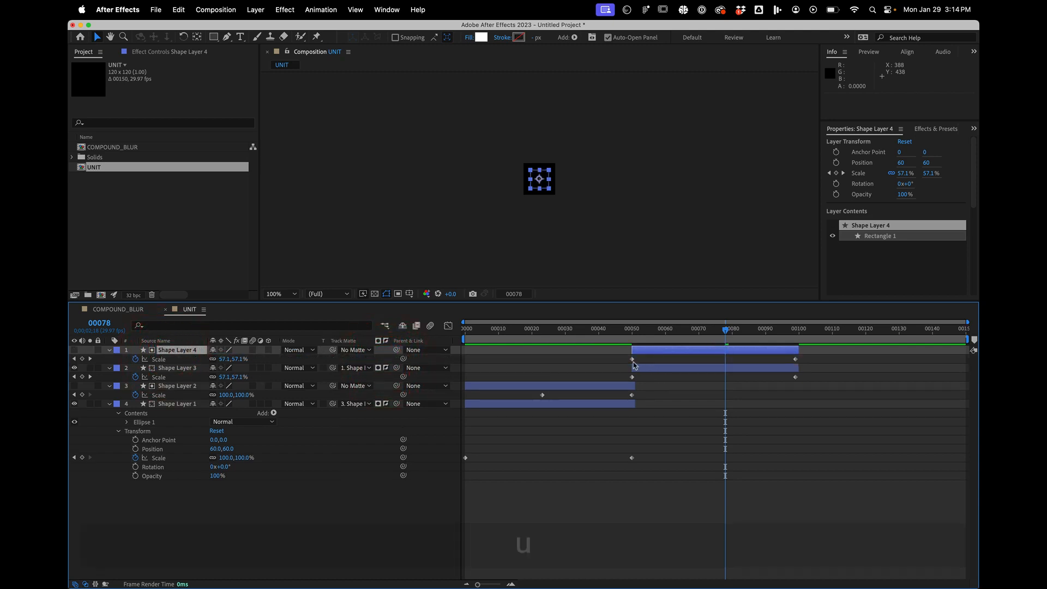
left_click_drag(632, 361, 795, 318)
left_click(656, 243)
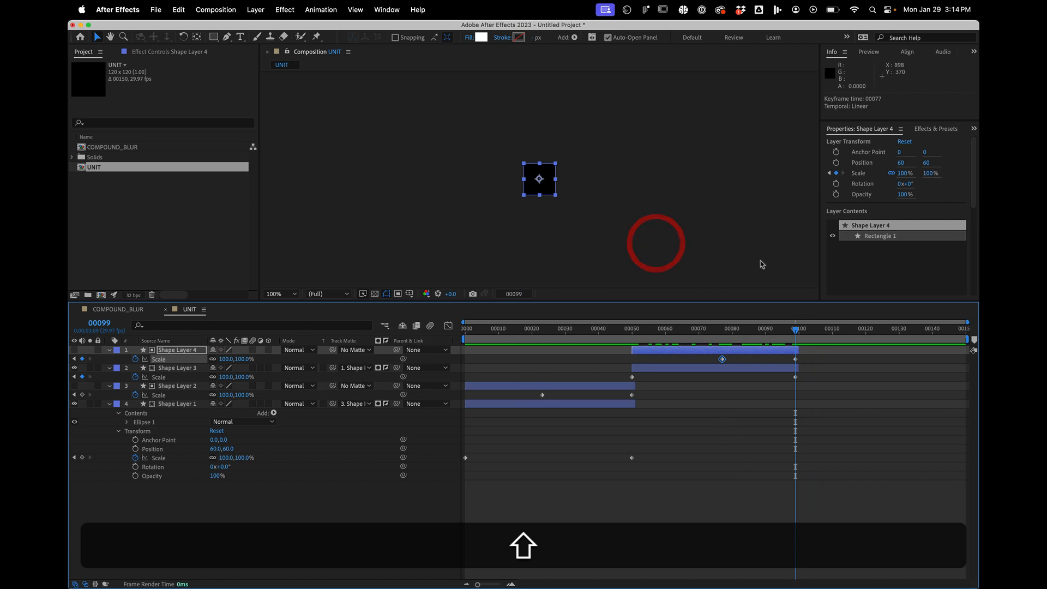
- Add a white full-frame polygon as a new shape layer with the Polygon tool and trim it to start at frame 99
left_click(761, 260)
left_click(213, 39)
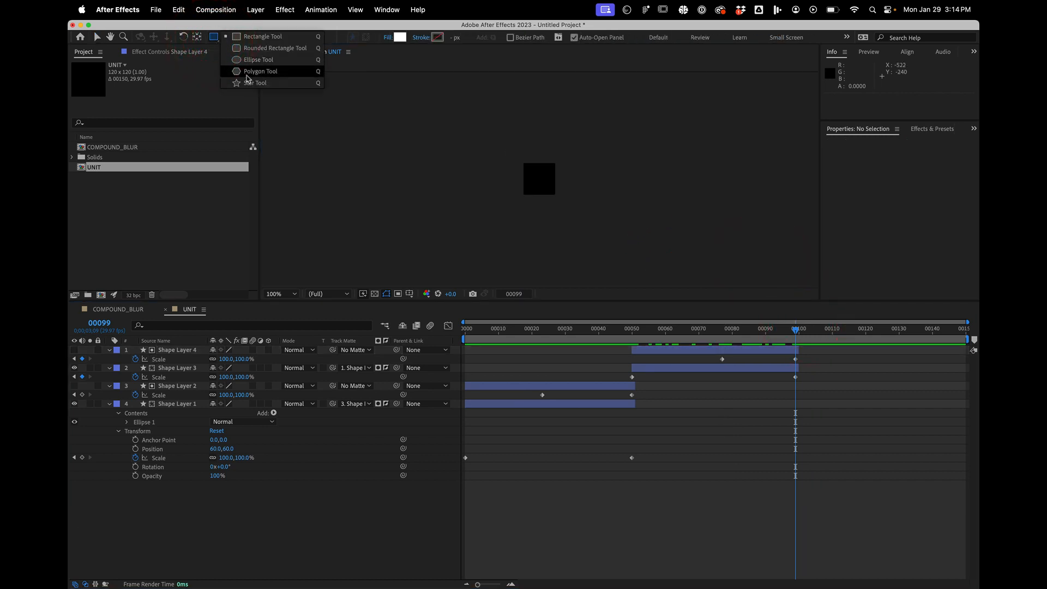
left_click(249, 84)
double_click(215, 38)
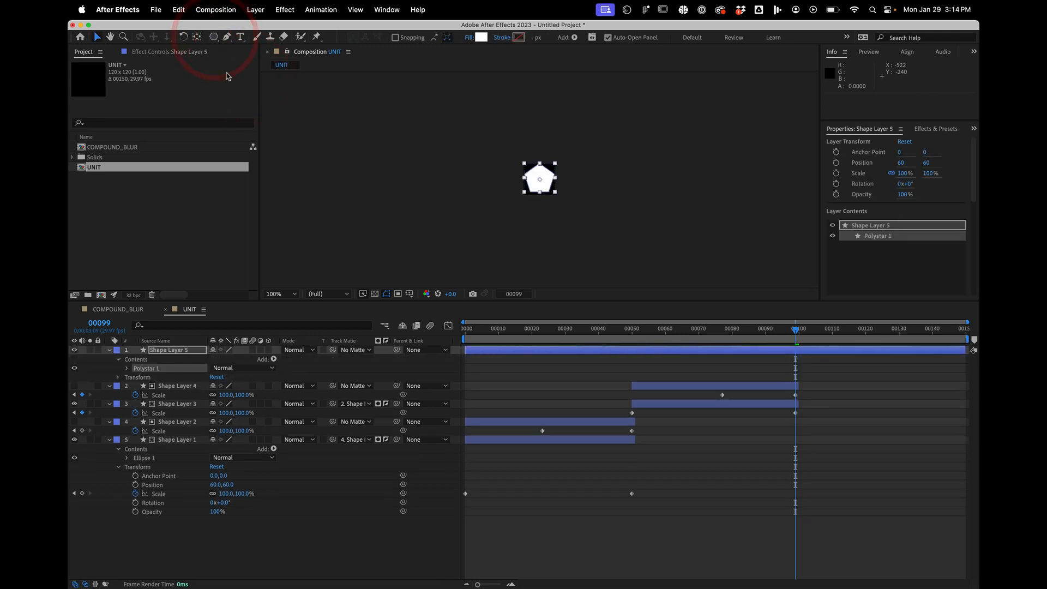
key("alt+bracketleft")
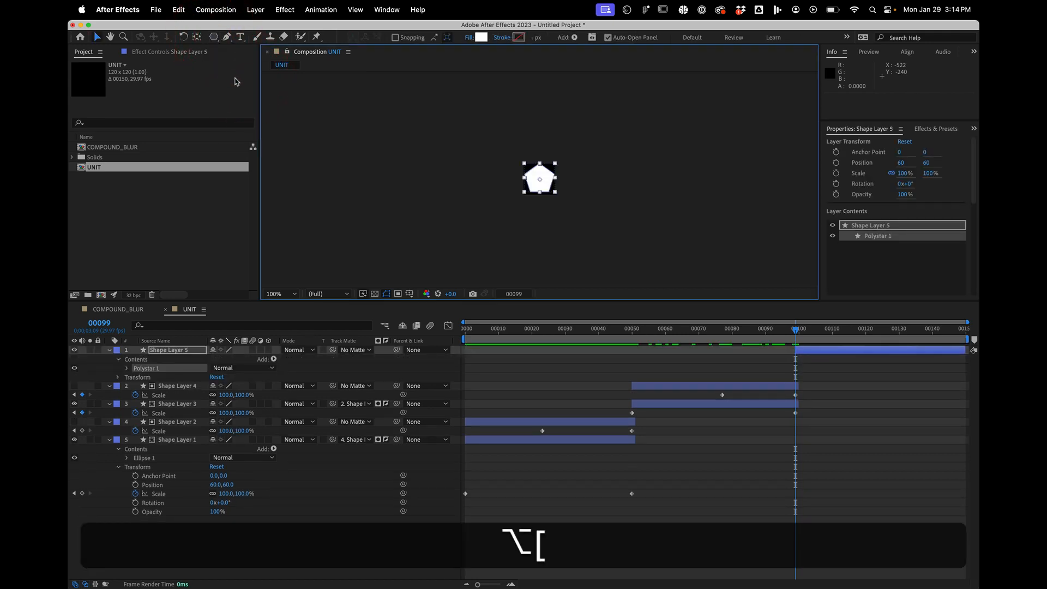
- Set the polygon's Points to 3 to make a triangle and show the layer's Scale property
left_click(128, 369)
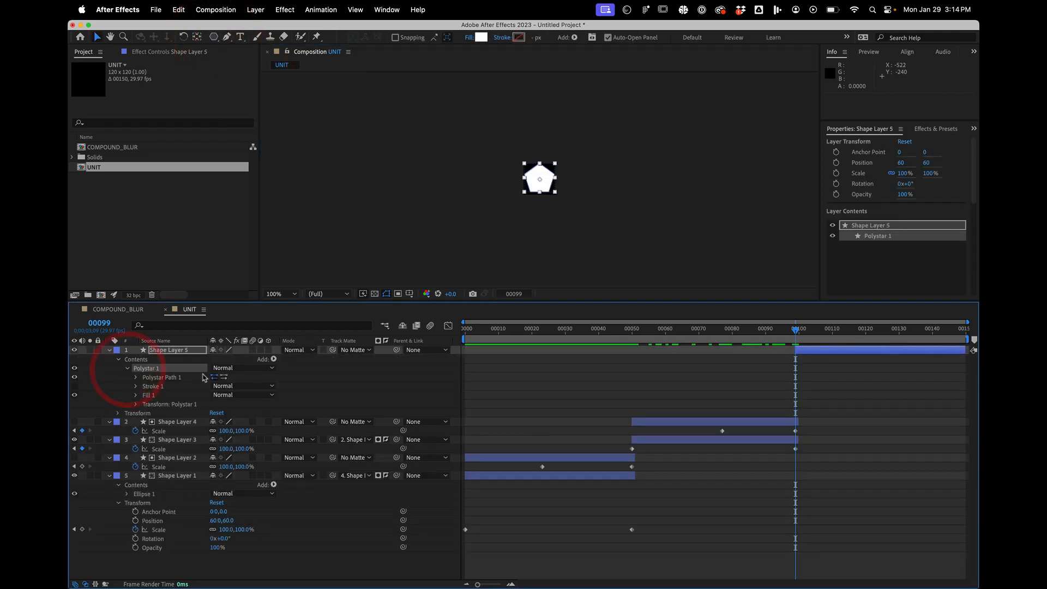
left_click(136, 378)
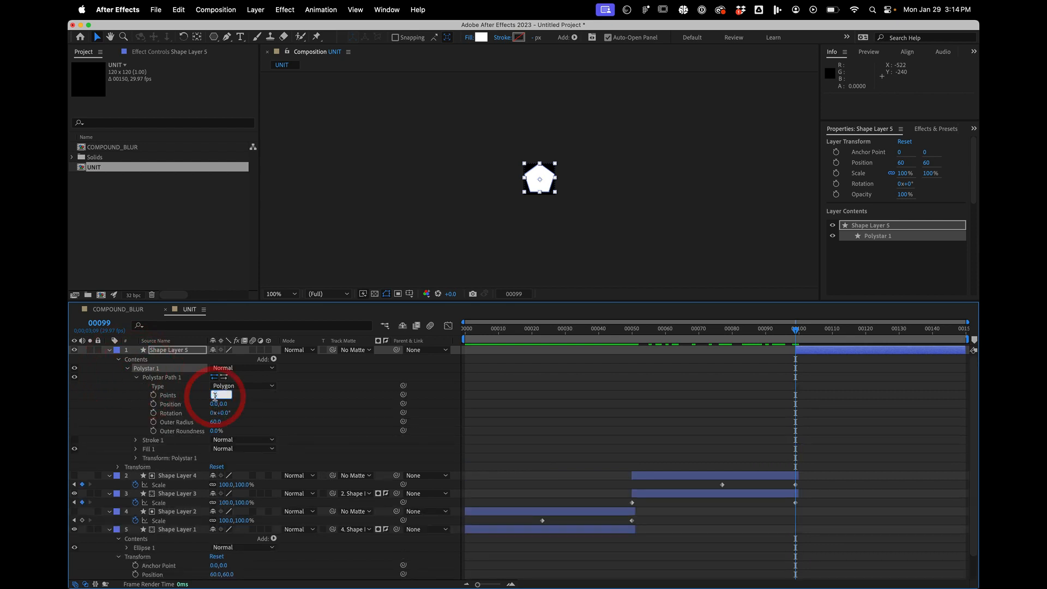
type("3")
key("Return")
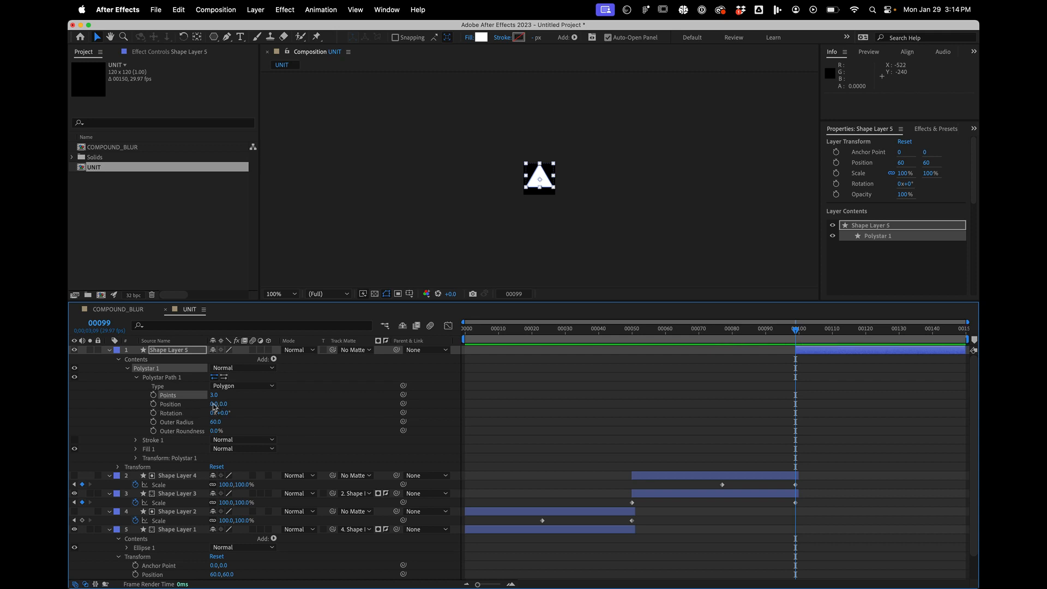
key("s")
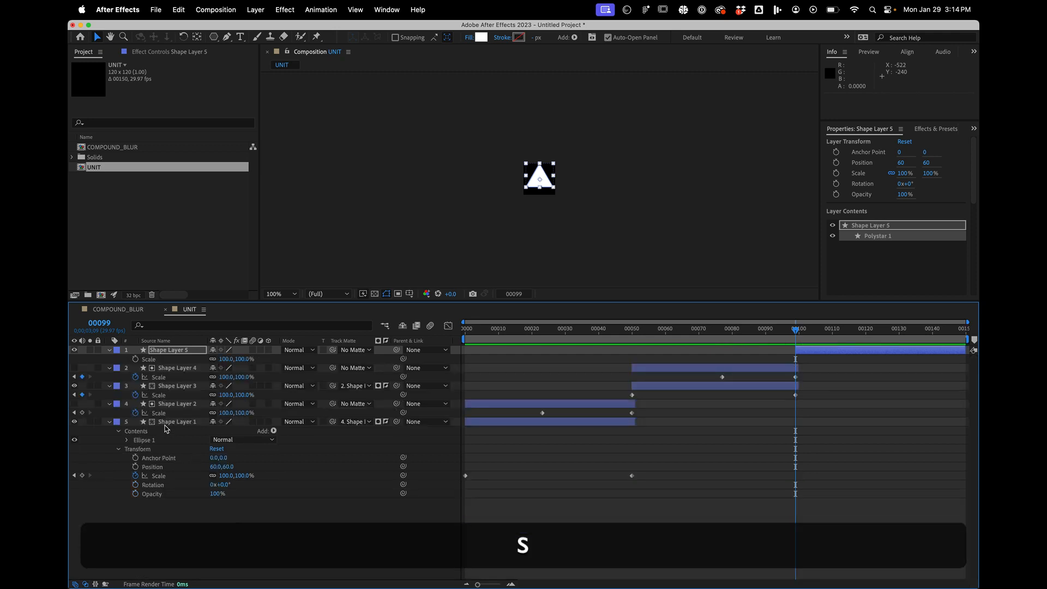
key("alt")
key("alt+shift+s")
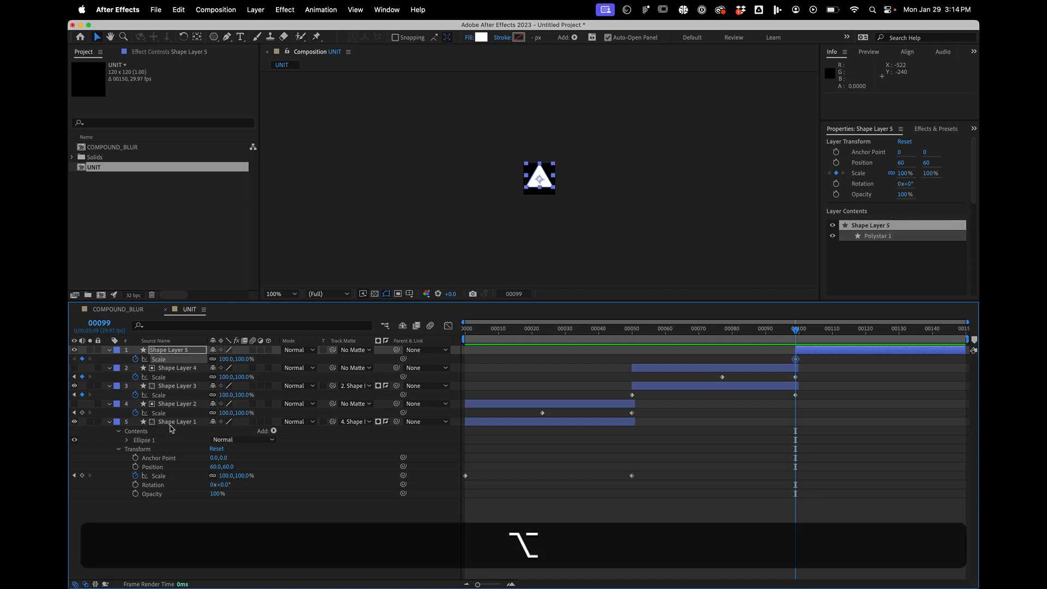
key("super+z")
- Expand the triangle layer's Contents down to the Polystar Path 1 properties
left_click(157, 352)
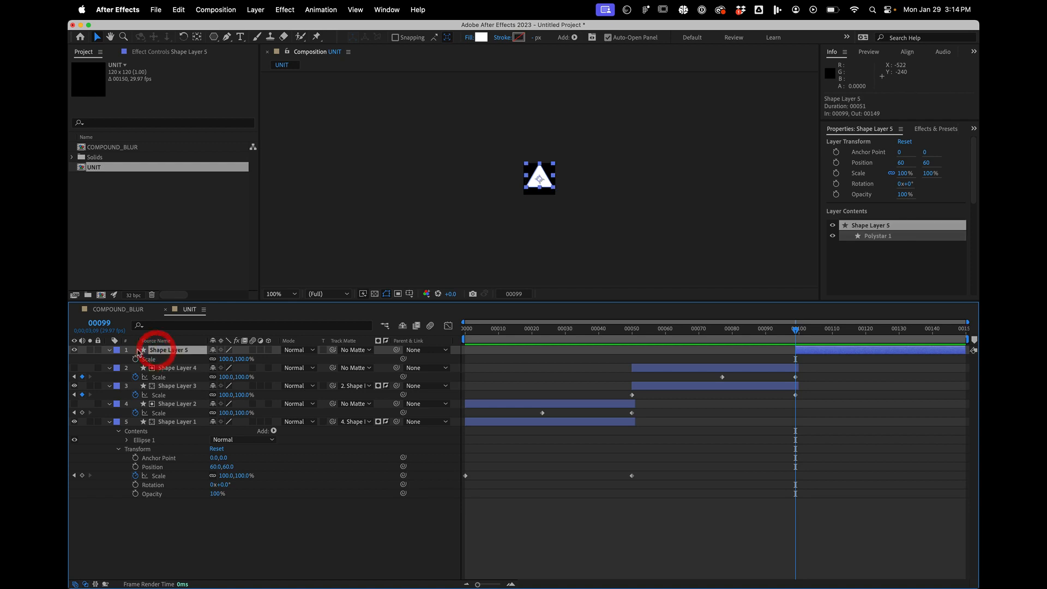
left_click(109, 350)
left_click(110, 350)
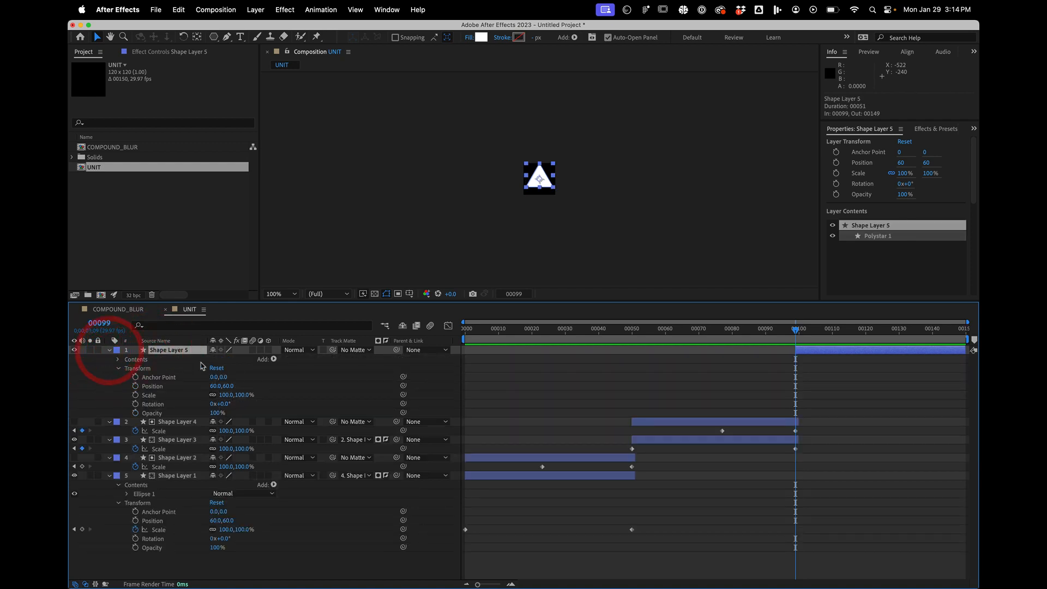
left_click(121, 369)
left_click(118, 360)
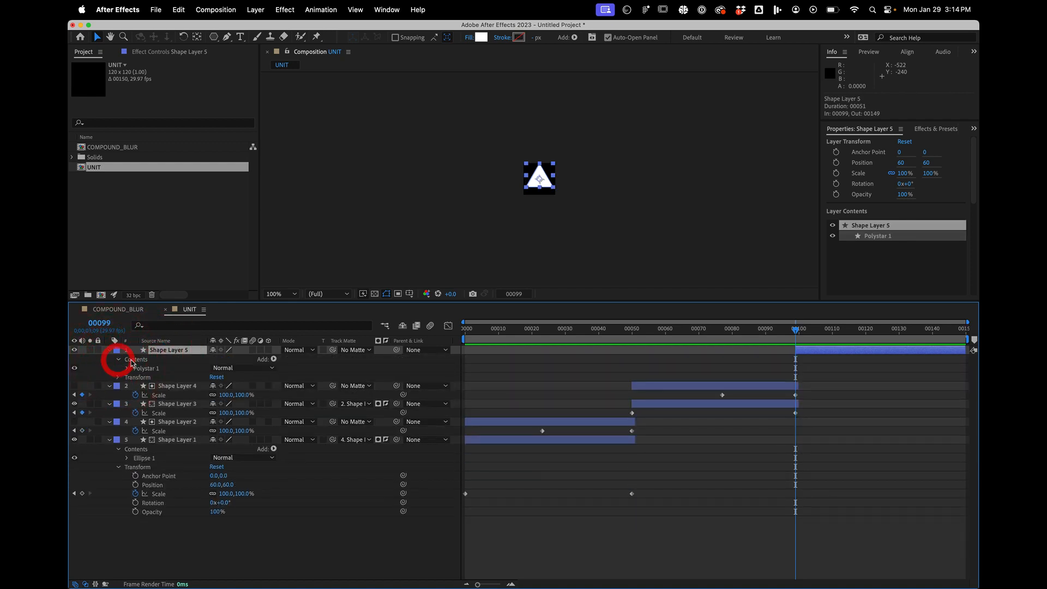
left_click(126, 368)
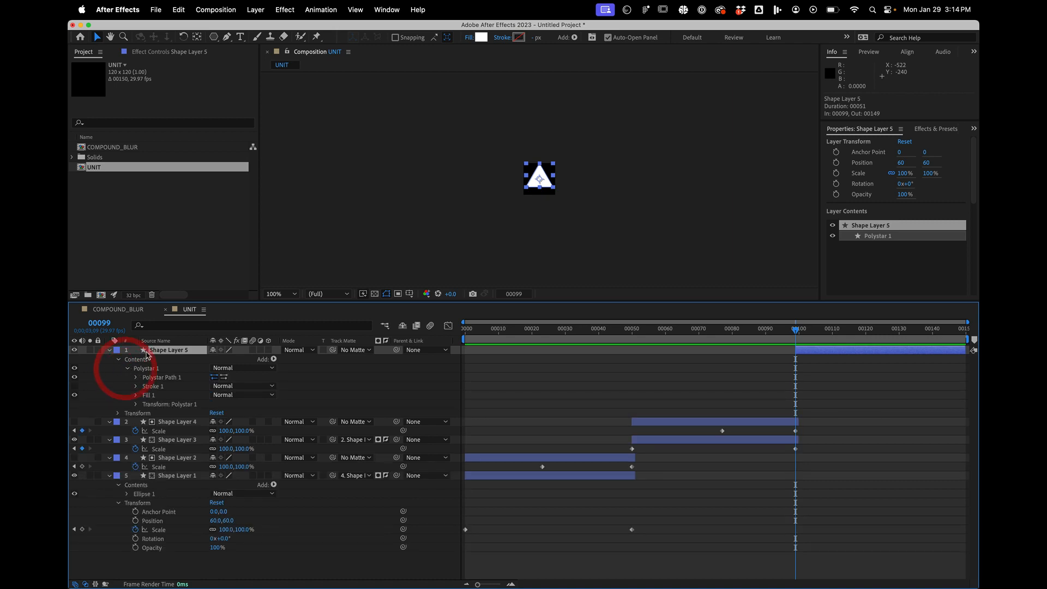
left_click(136, 378)
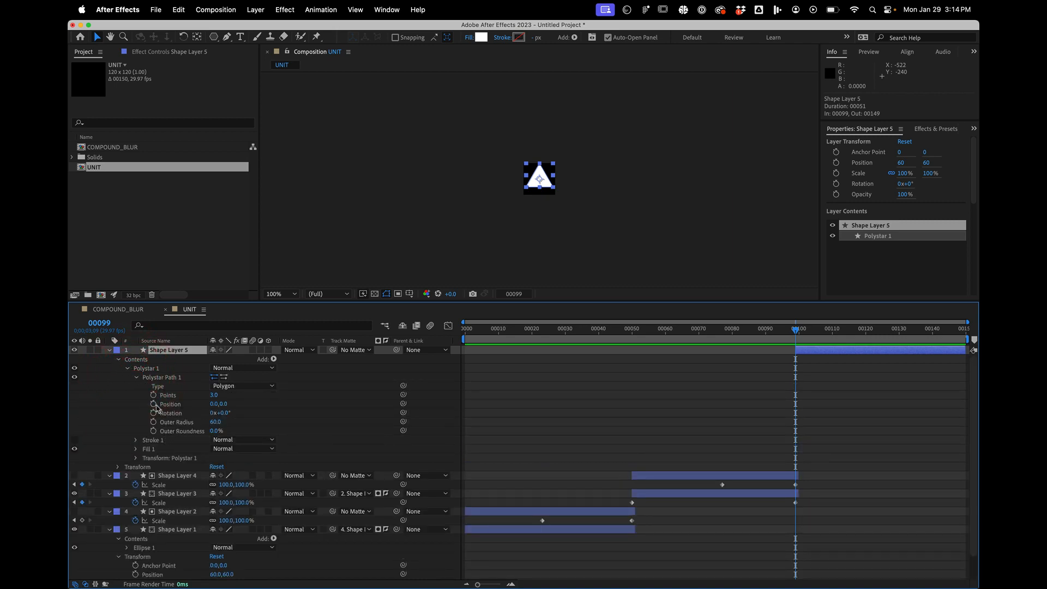
- Keyframe the triangle path's Rotation at frames 99 and 149
left_click(153, 412)
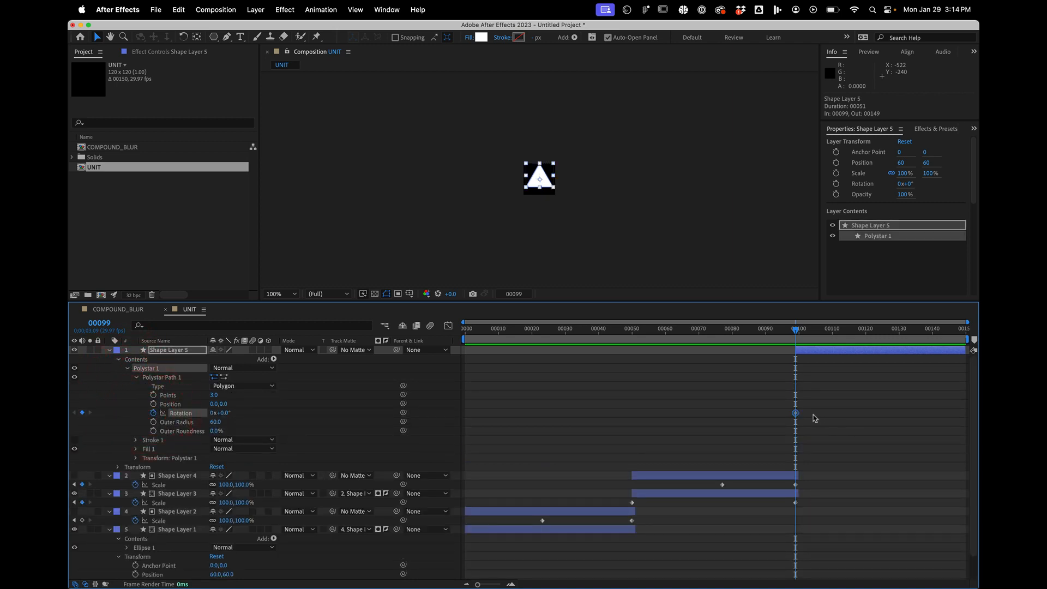
left_click_drag(796, 414, 951, 424)
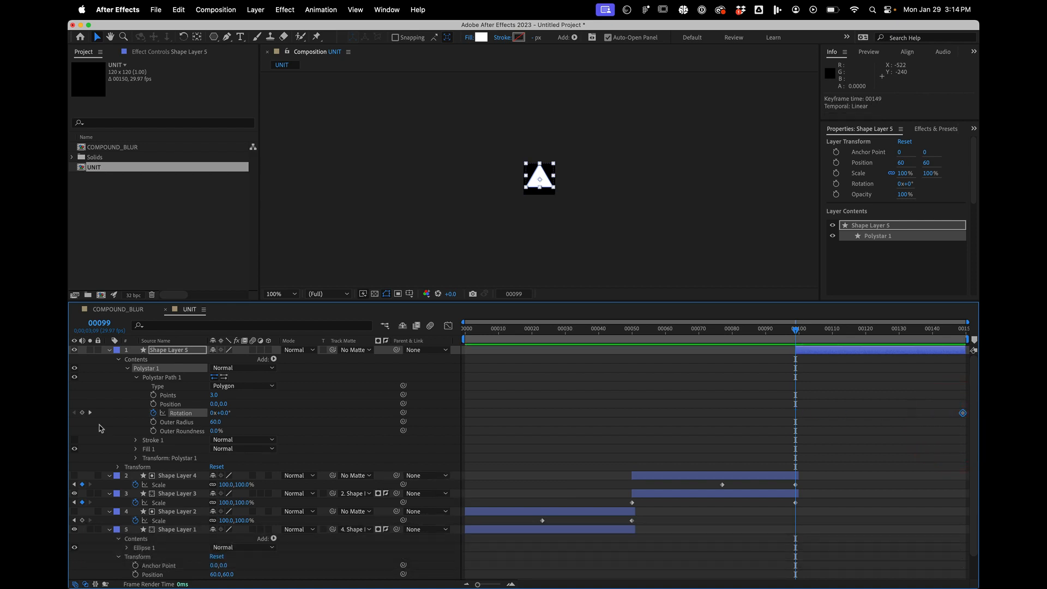
left_click(83, 413)
left_click(174, 378)
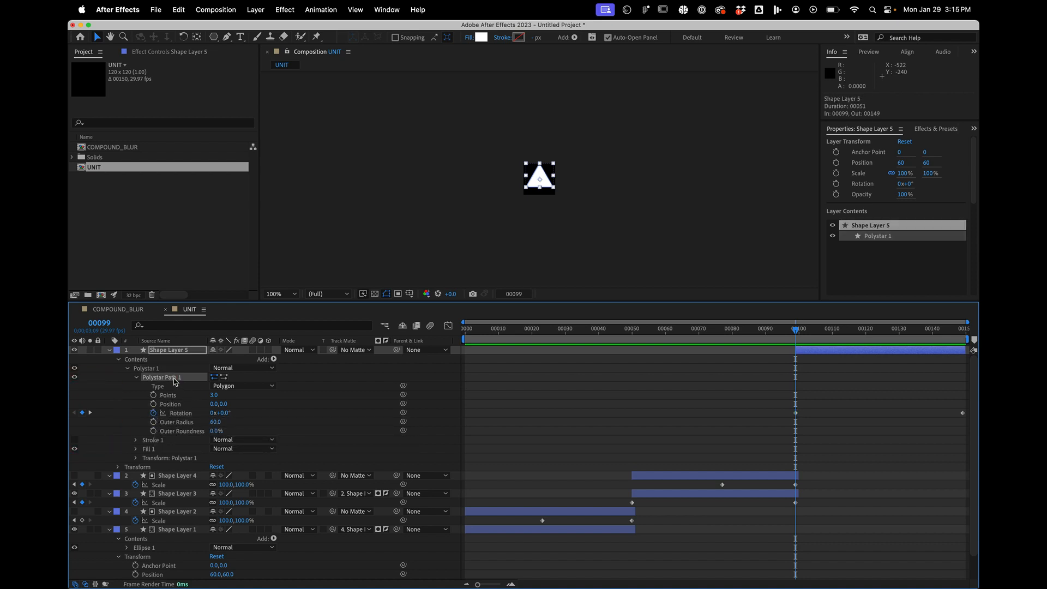
- Enable keyframing for the triangle path's Outer Radius, move its keyframe to frame 149, and return to frame 99
left_click(153, 423)
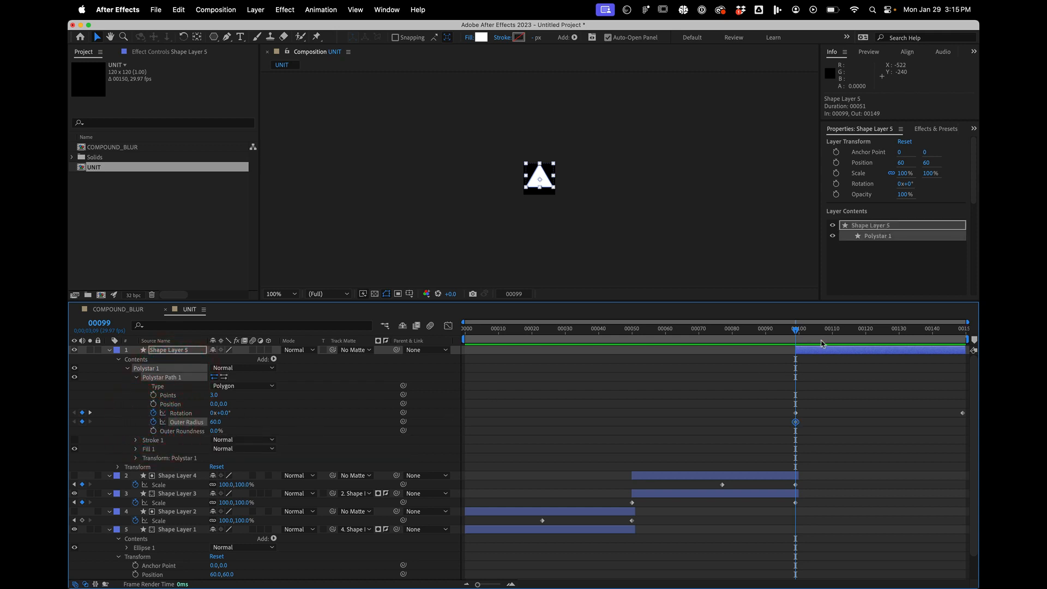
left_click_drag(822, 330, 979, 323)
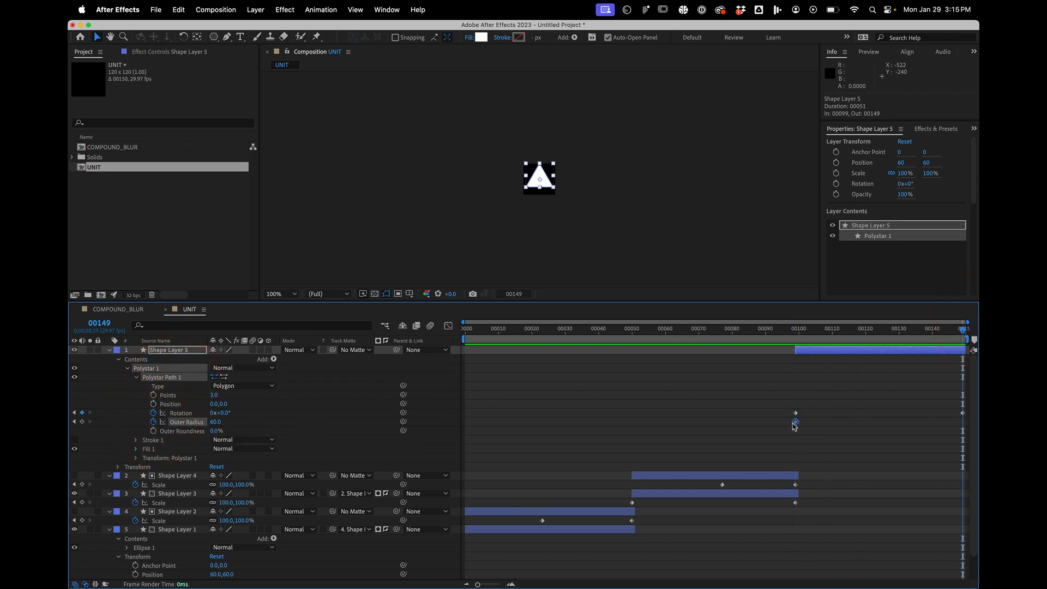
left_click_drag(795, 426, 903, 425)
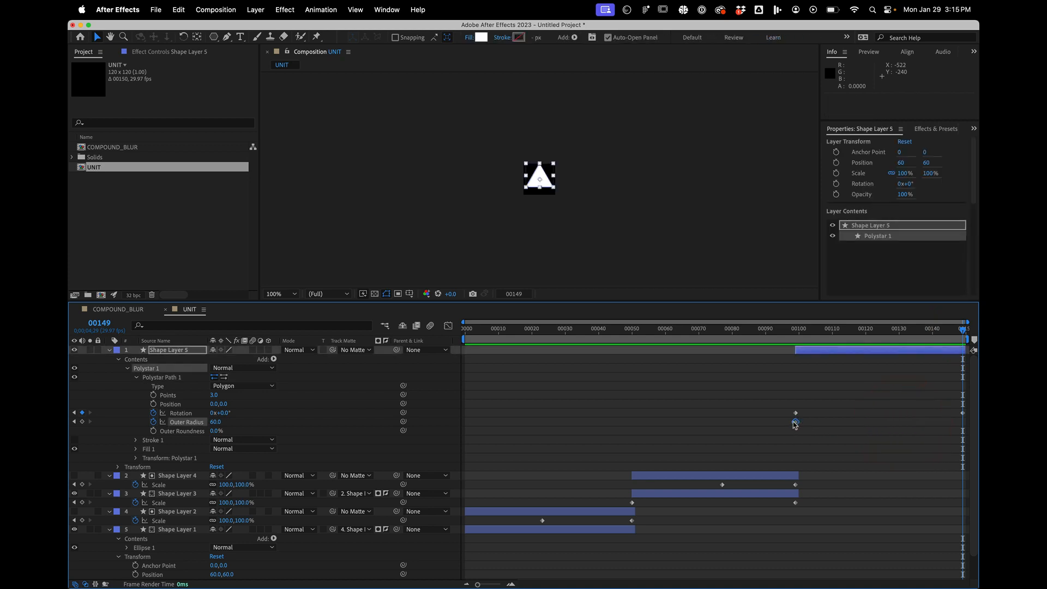
left_click_drag(795, 425, 961, 425)
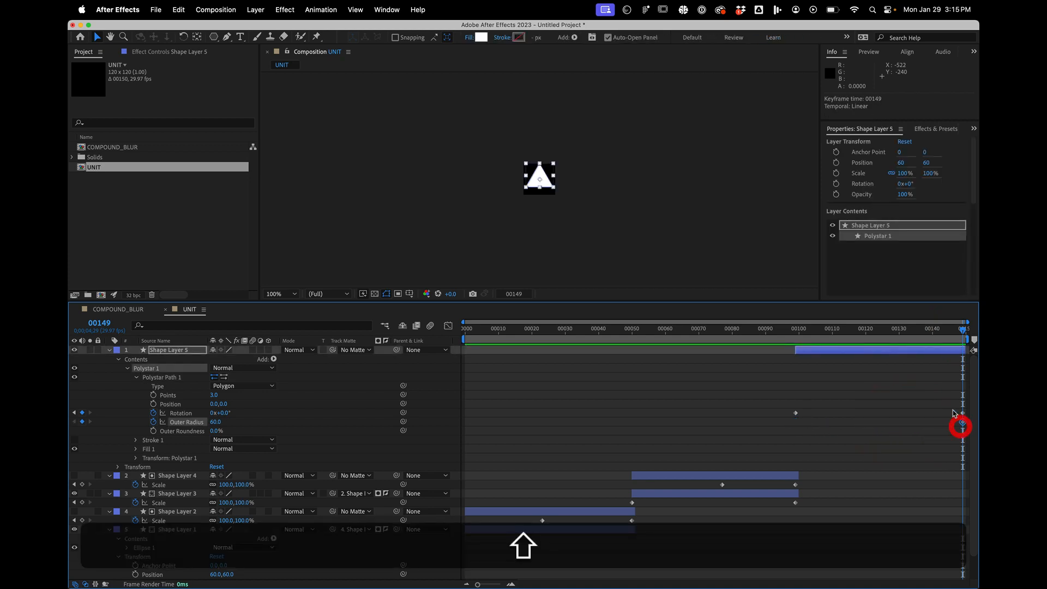
left_click_drag(937, 338, 800, 345)
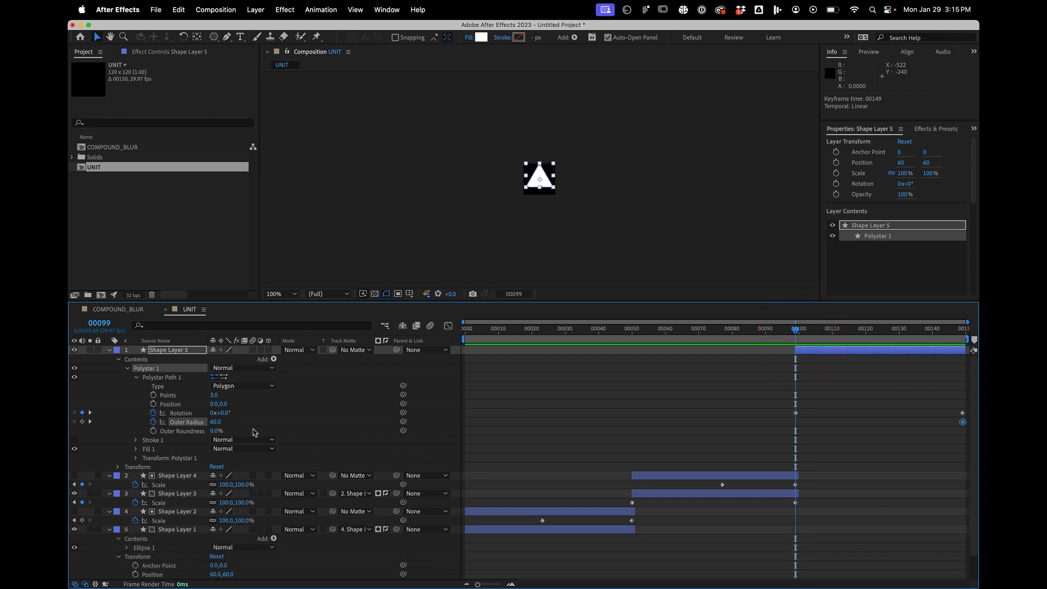
- Remove the Rotation animation from the triangle's polystar path
left_click(176, 413)
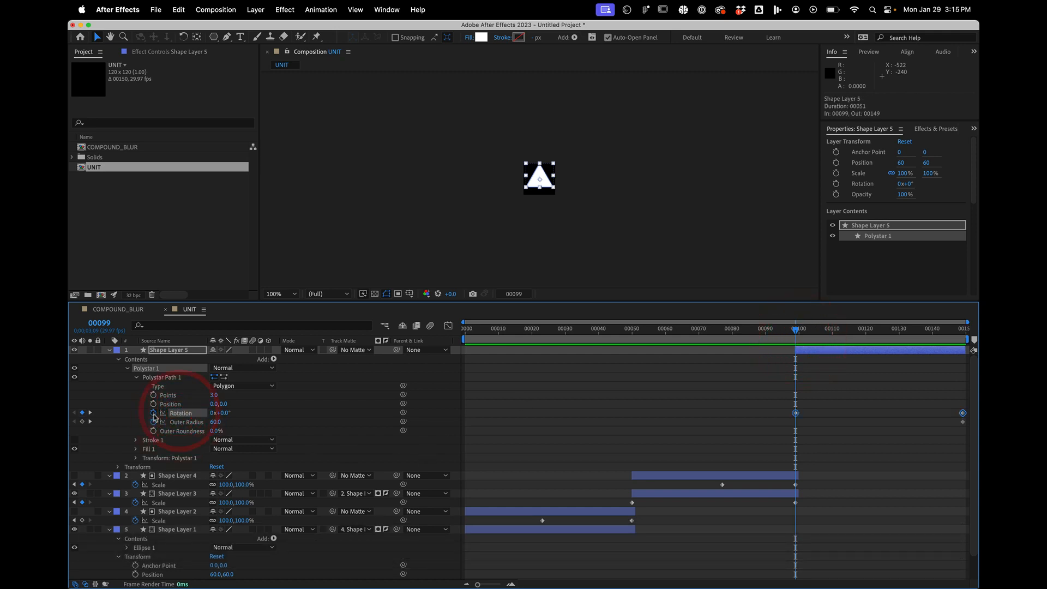
left_click(153, 413)
- Add an Outer Radius keyframe of 0 for the triangle at frame 99 and check the growth up to frame 149
left_click(82, 422)
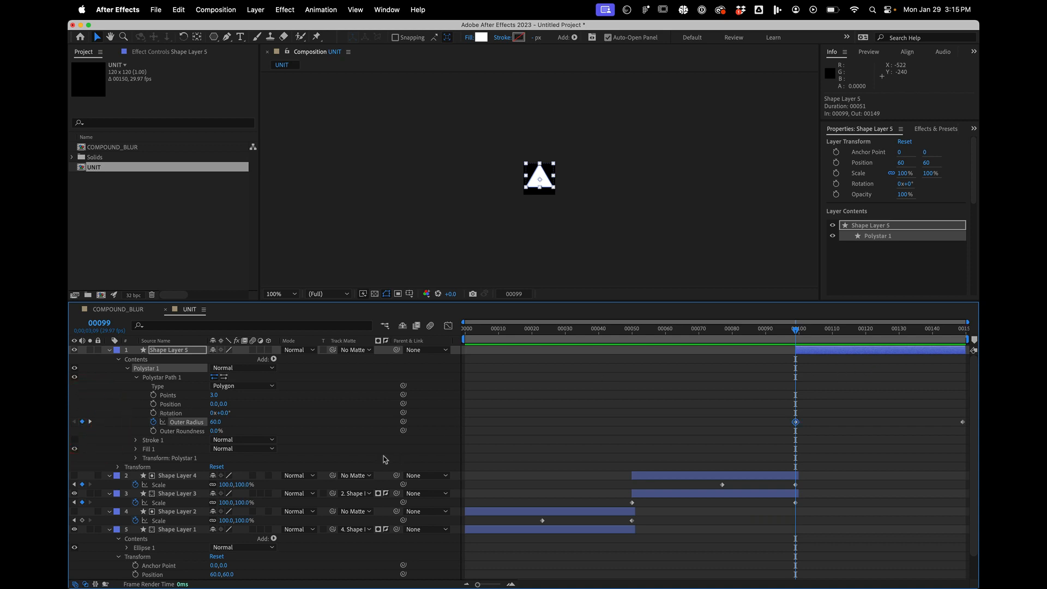
left_click(216, 421)
type("0")
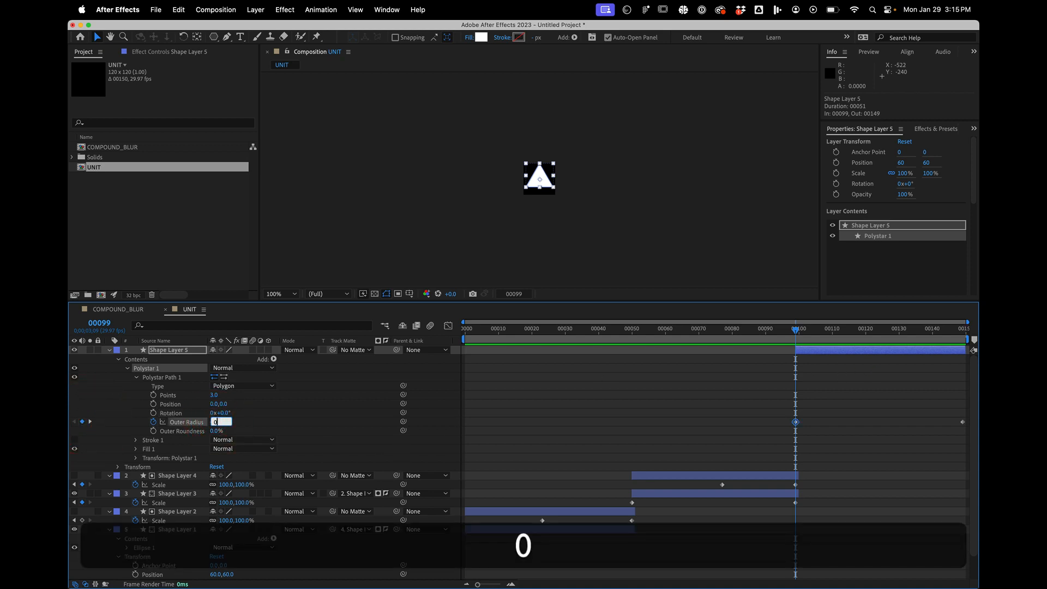
key("Return")
left_click_drag(820, 330, 963, 328)
left_click(976, 280)
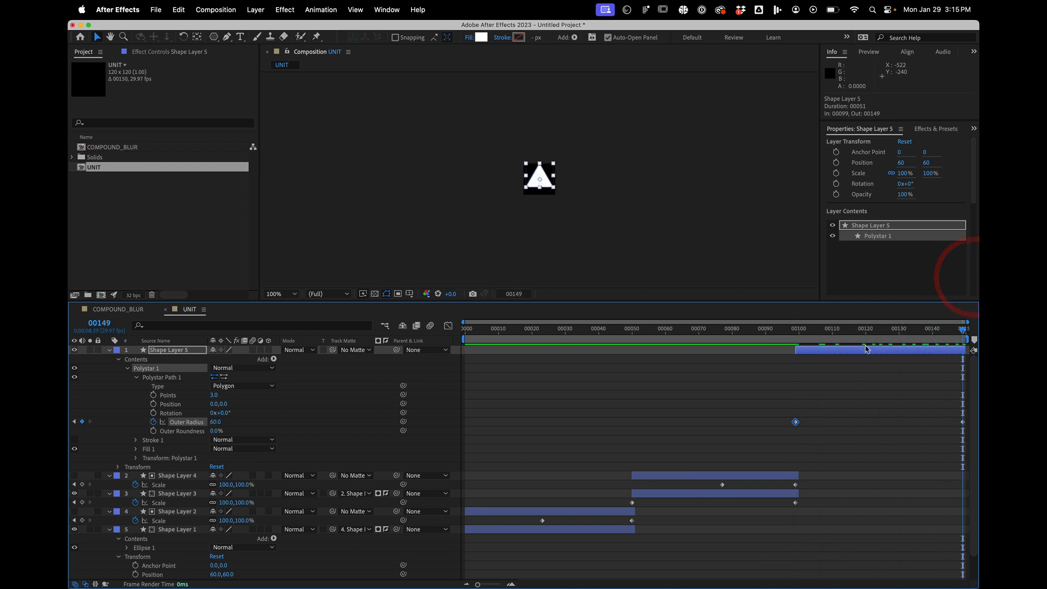
- Duplicate the triangle layer and move the copy's first Outer Radius keyframe to frame 127
left_click(866, 350)
key("super+d")
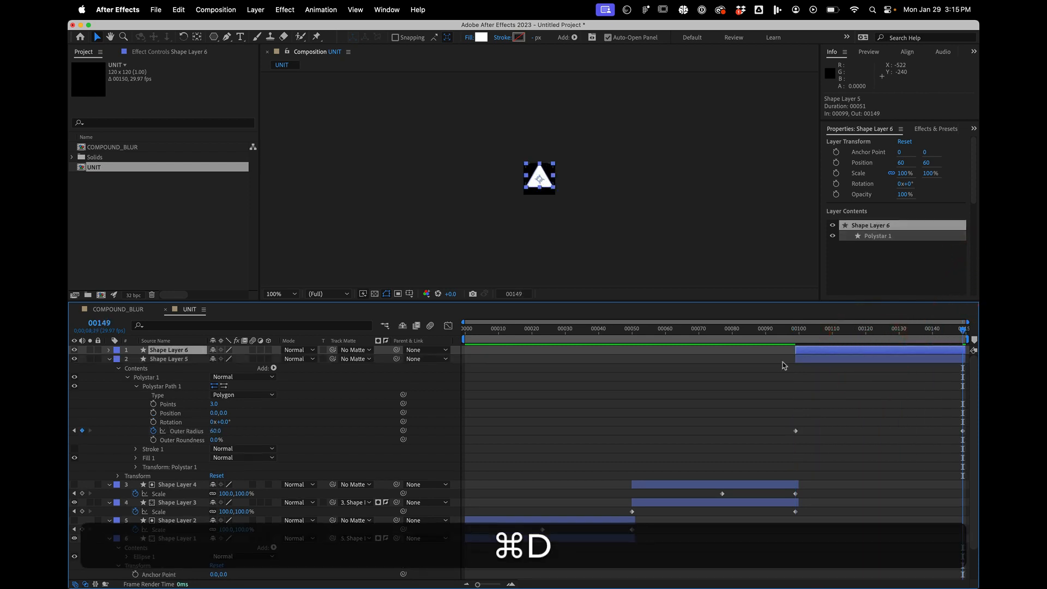
key("u")
left_click_drag(797, 361, 887, 368)
left_click(892, 368)
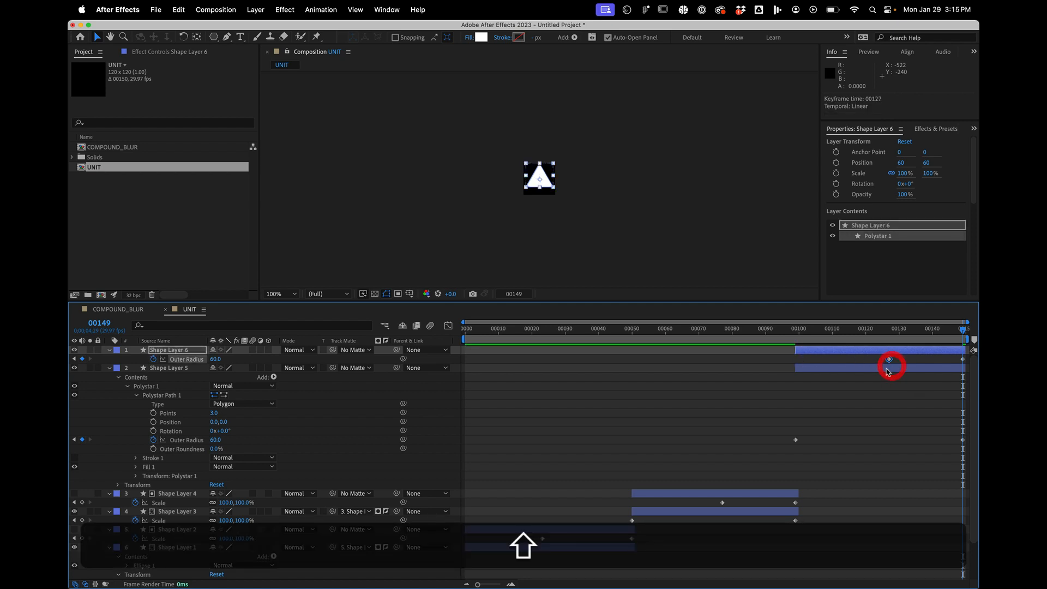
- Use Shape Layer 6 as an inverted track matte for Shape Layer 5
left_click_drag(332, 368, 159, 349)
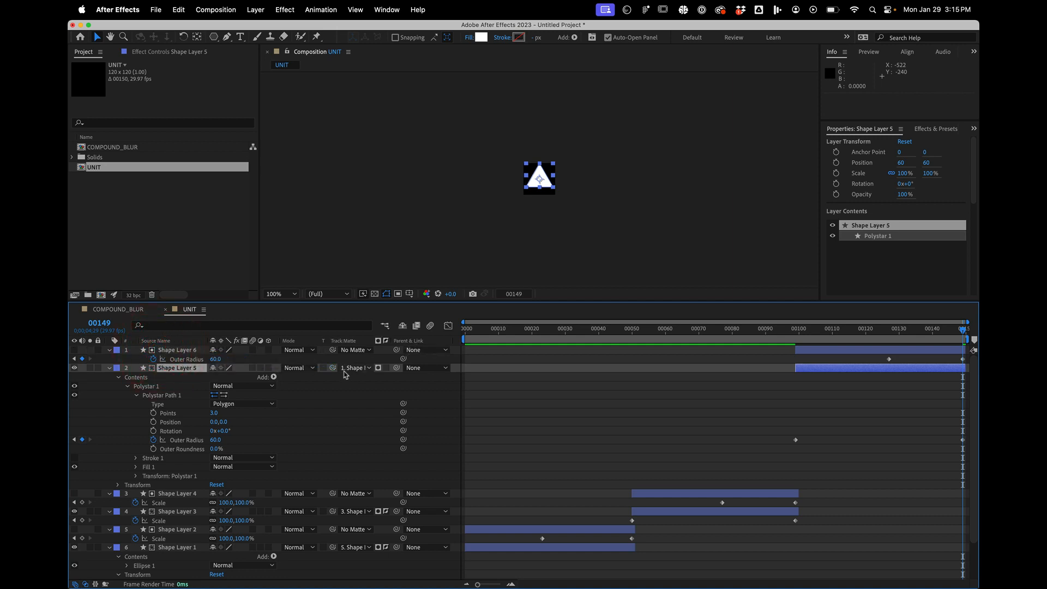
left_click(377, 368)
left_click_drag(851, 341, 775, 342)
key("space")
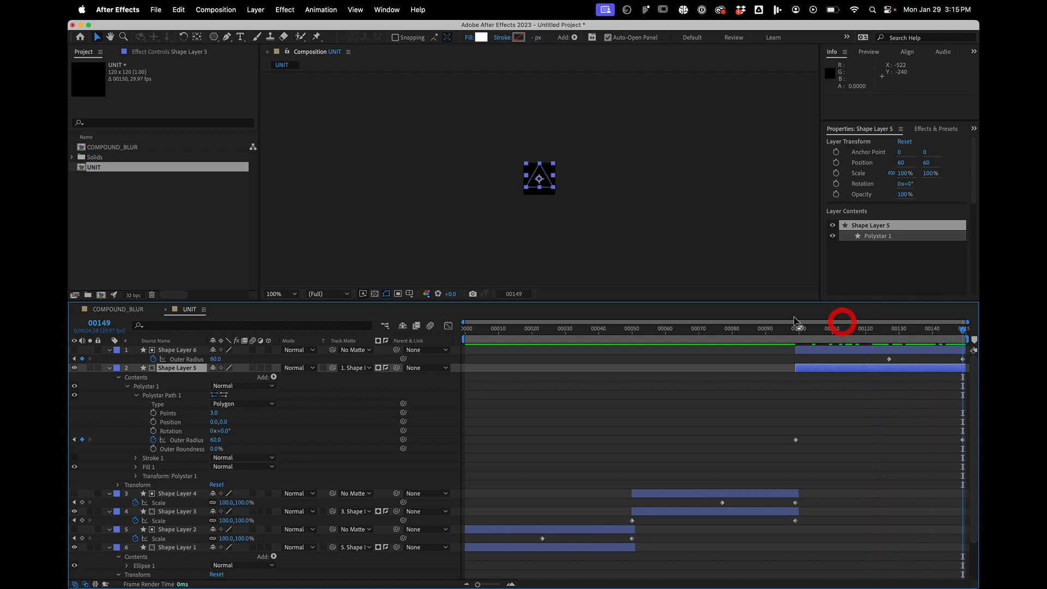
left_click(813, 350)
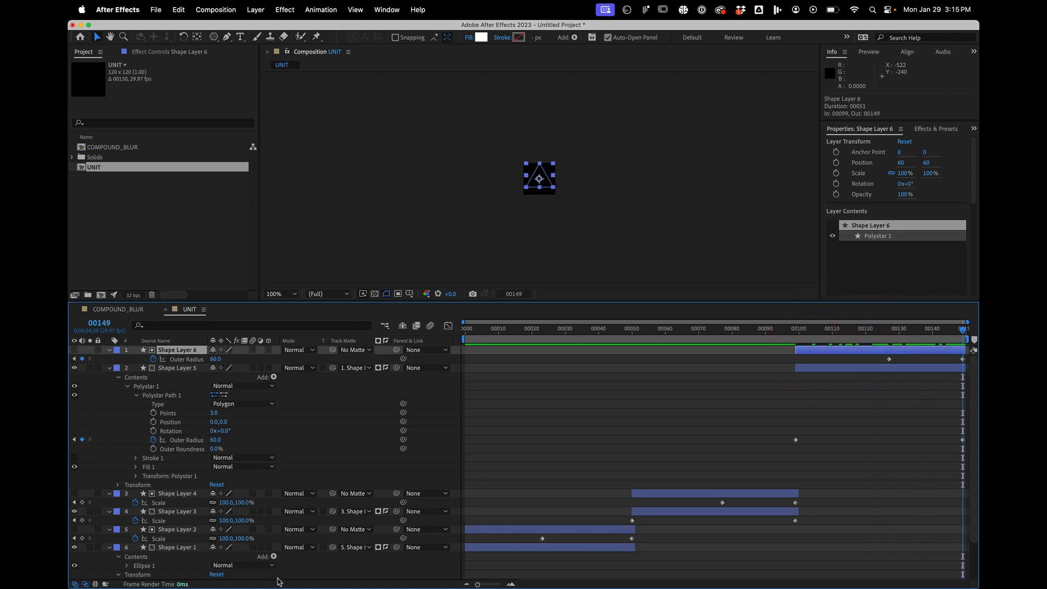
left_click(707, 409)
- Add a null object and trim it to start at frame 99
left_click(804, 334, "shift")
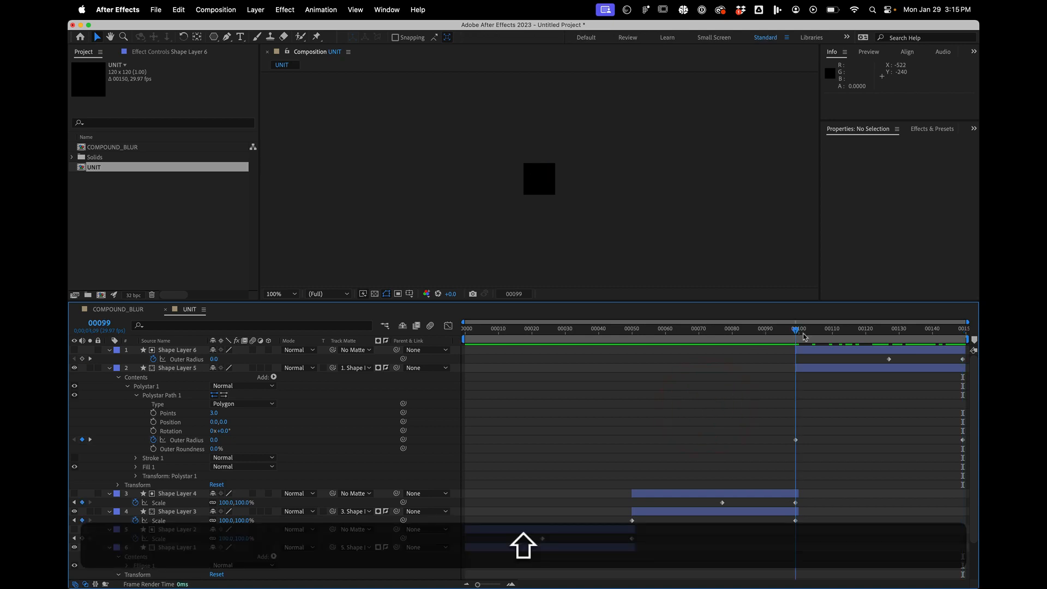
left_click(255, 9)
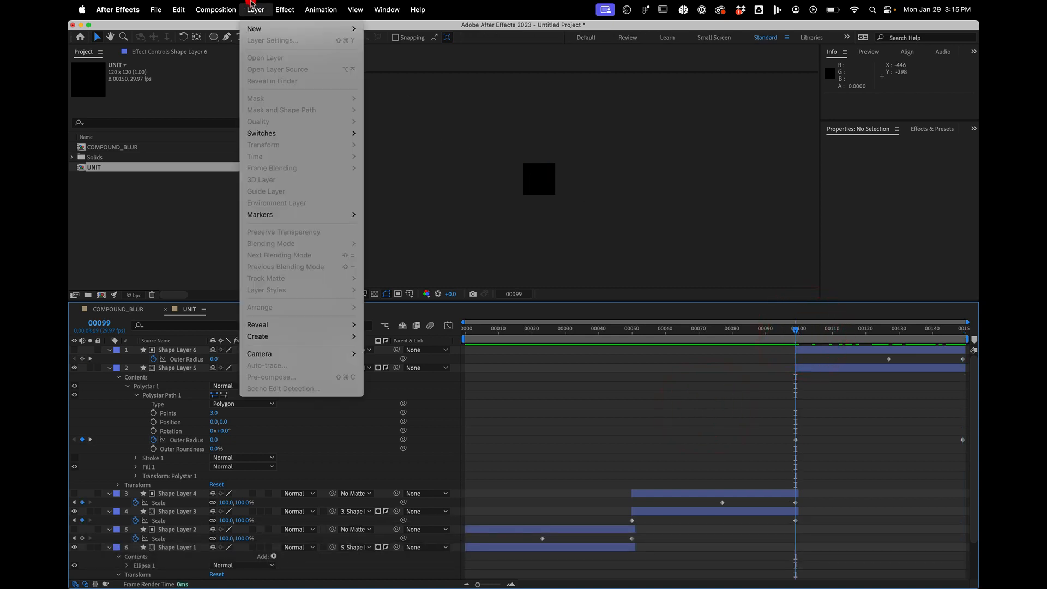
mouse_move(259, 30)
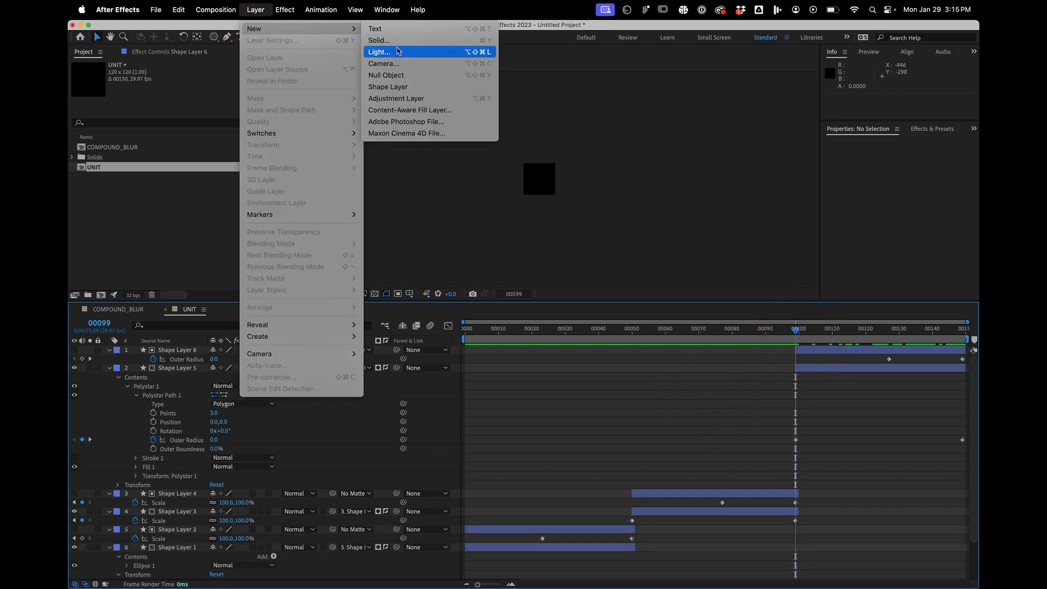
left_click(399, 75)
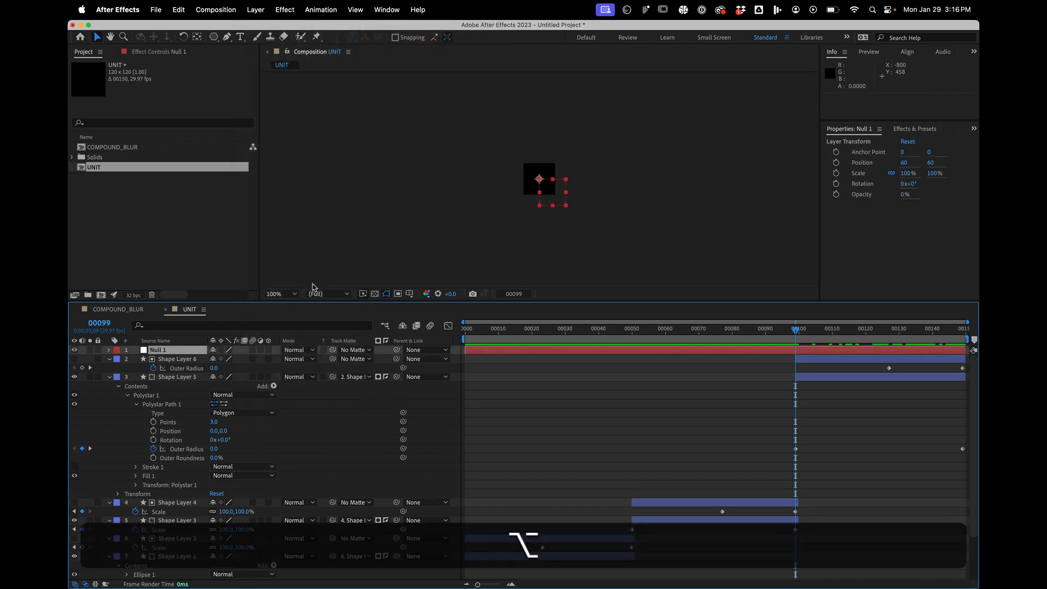
key("alt+bracketleft")
- Parent both triangle layers, Shape Layer 5 and Shape Layer 6, to the null
left_click(174, 359)
left_click(175, 377, "shift")
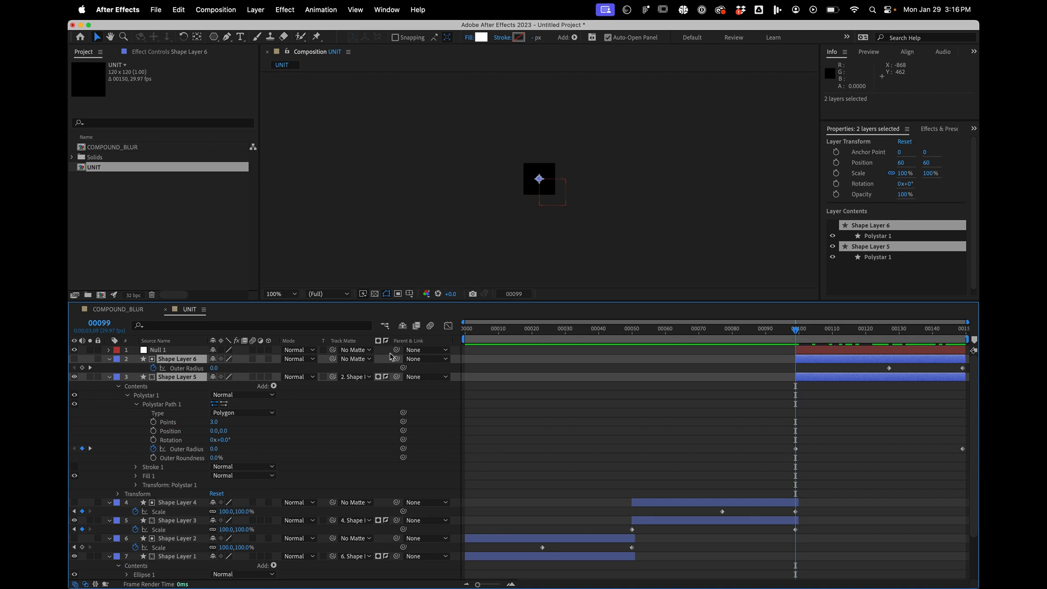
left_click_drag(397, 361, 182, 352)
- Animate the null's Rotation from 0° at frame 99 to about 105° at frame 149
left_click(182, 351)
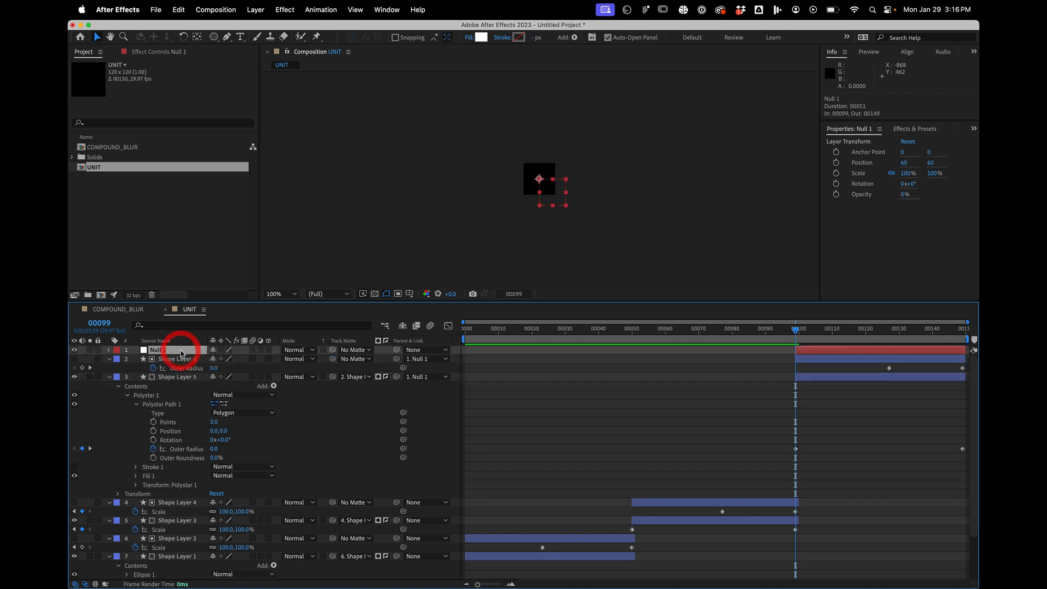
key("r")
left_click(135, 359)
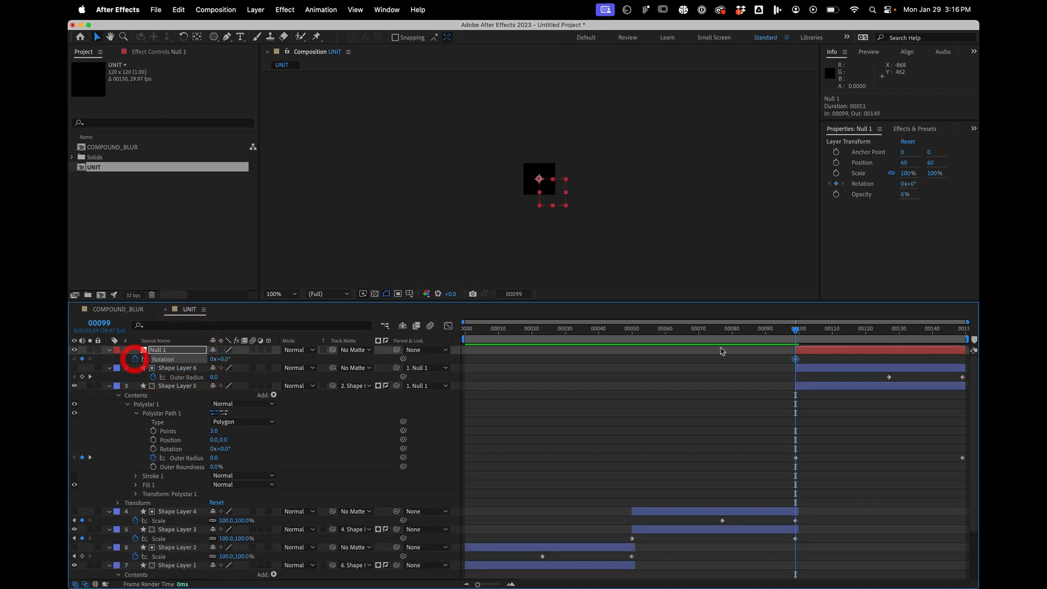
left_click_drag(912, 336, 979, 336)
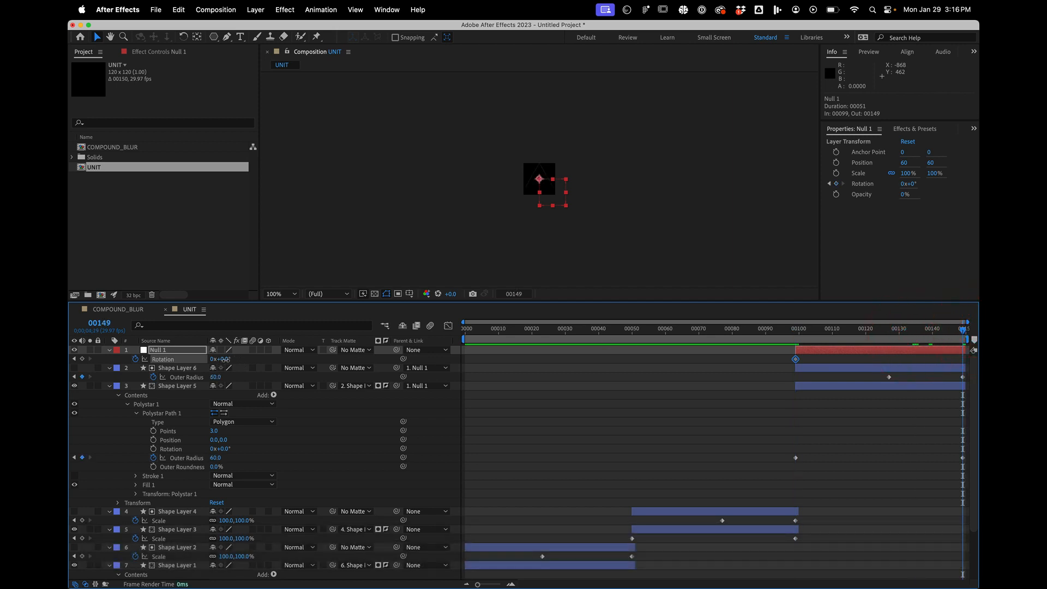
left_click_drag(224, 359, 276, 357)
- Preview the UNIT animation from frame 0
key("Home")
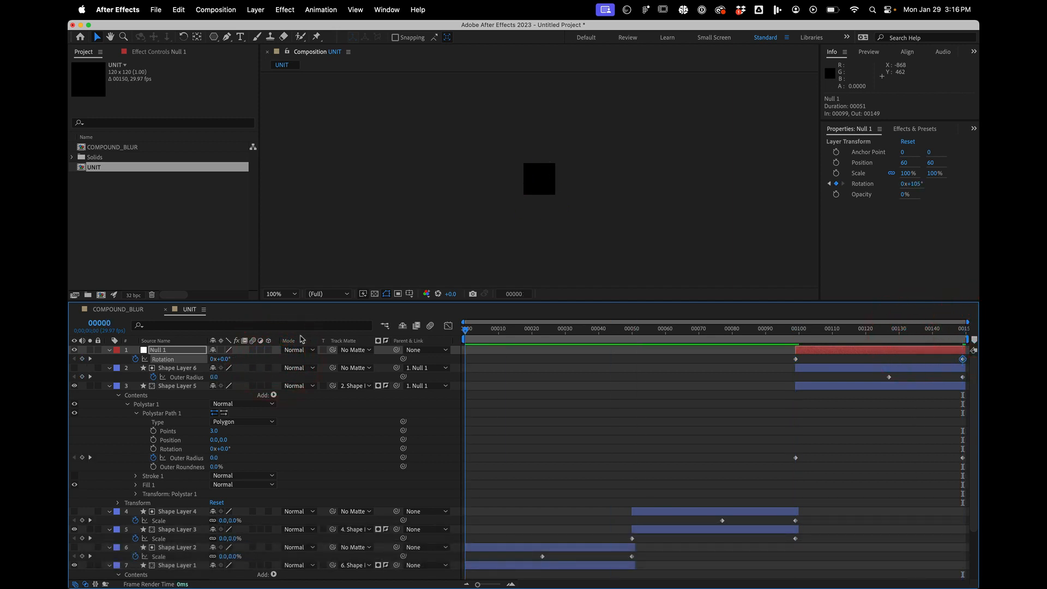
key("space")
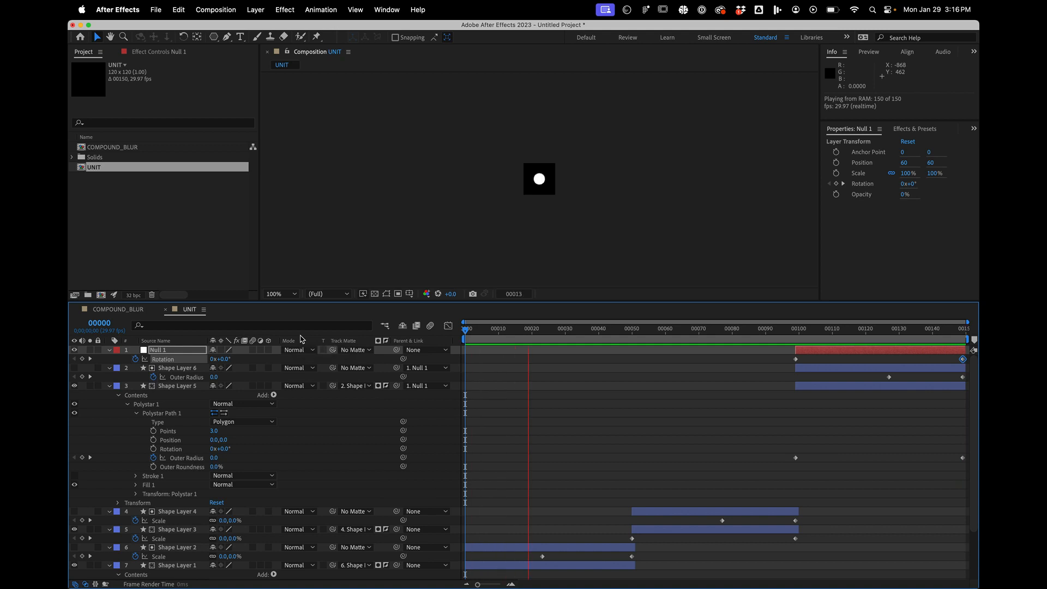
key("space")
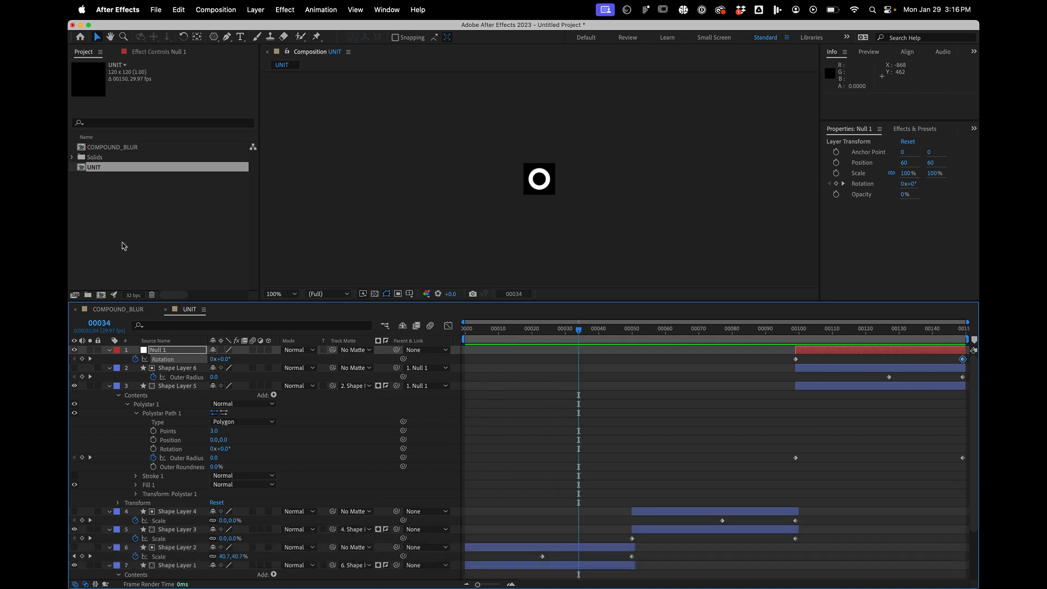
- Start a new composition and name it TIME_DISPLACEMENT
left_click(106, 227)
left_click(101, 295)
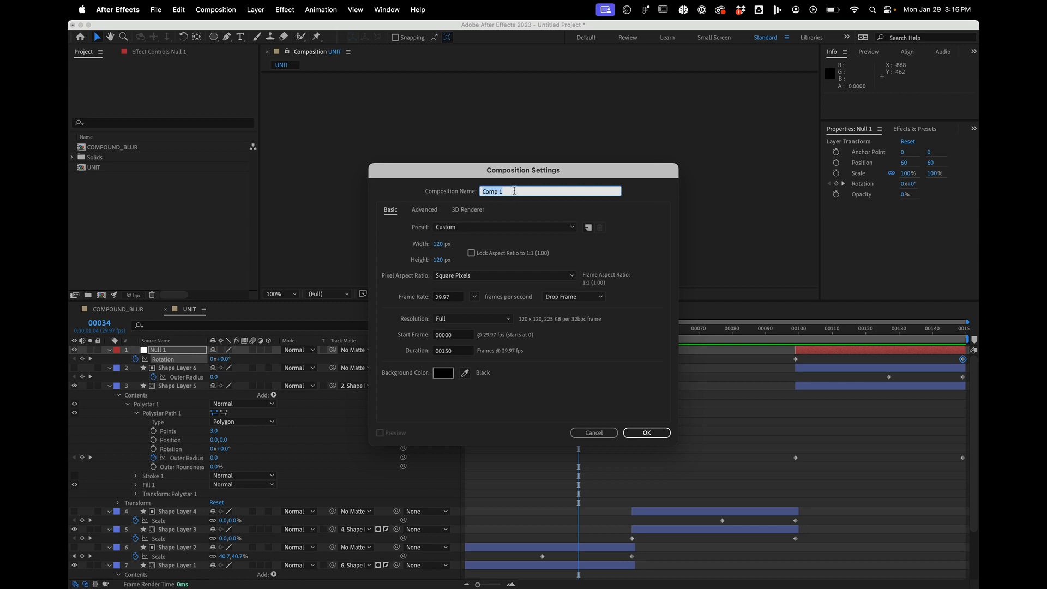
left_click(376, 175)
key("shift")
type("TIME")
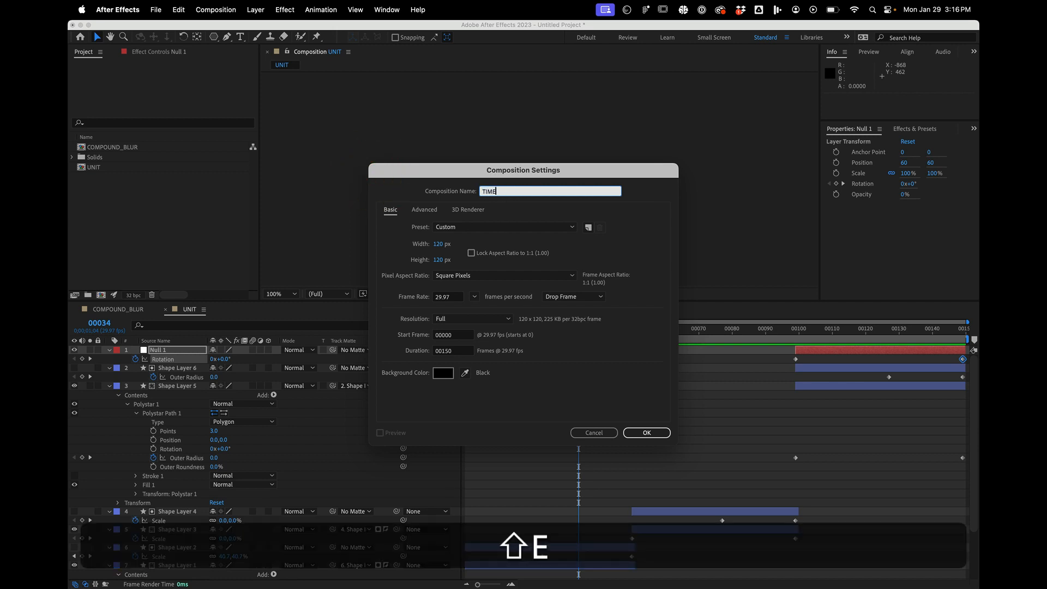
type("_DISPLACEMETN")
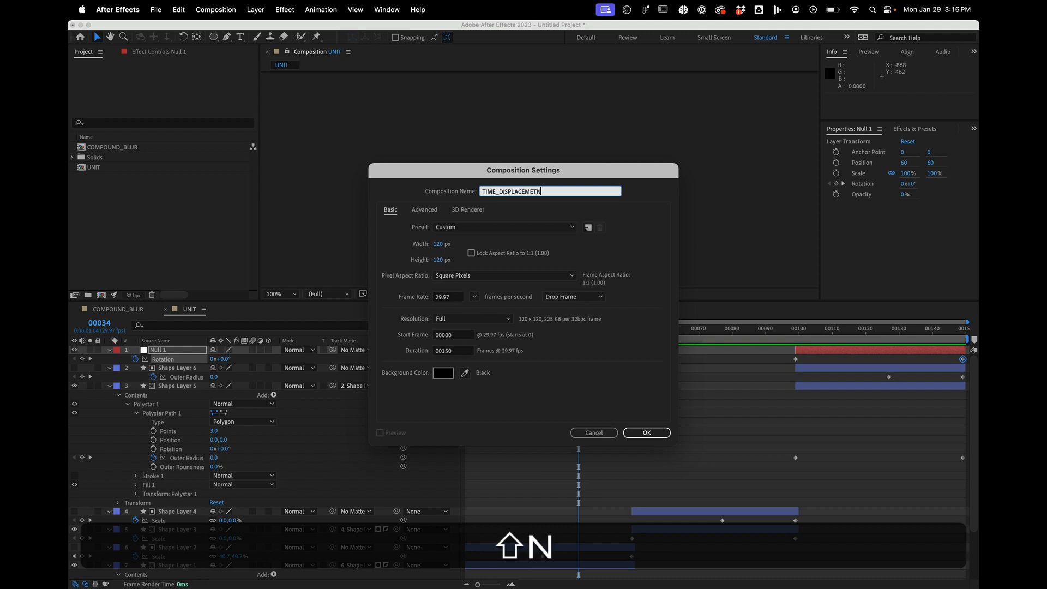
key("BackSpace")
type("ENT")
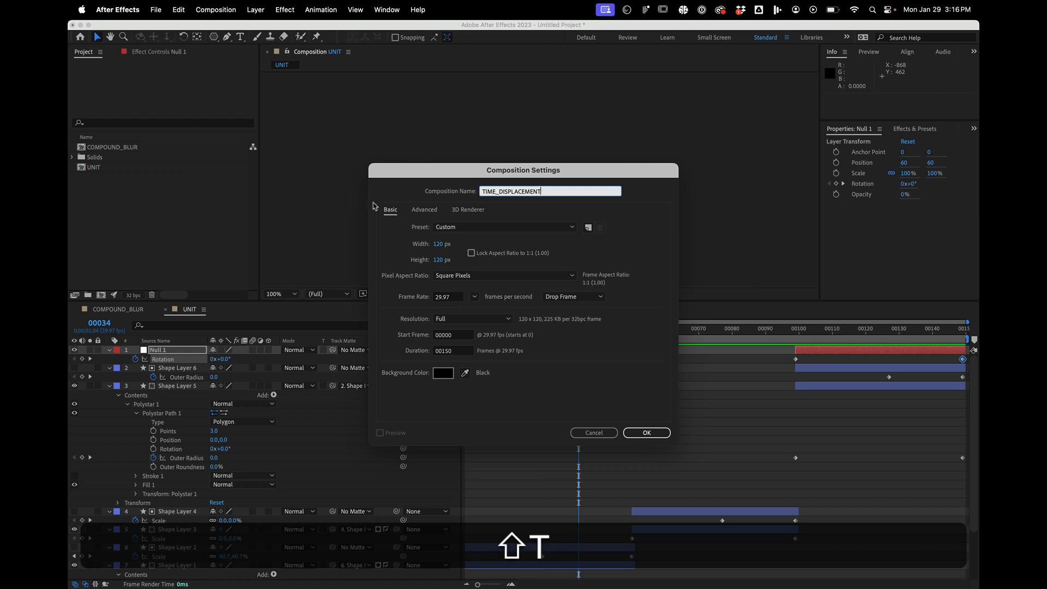
- Set the new composition's width and height to 1080 px each and create it
left_click(438, 244)
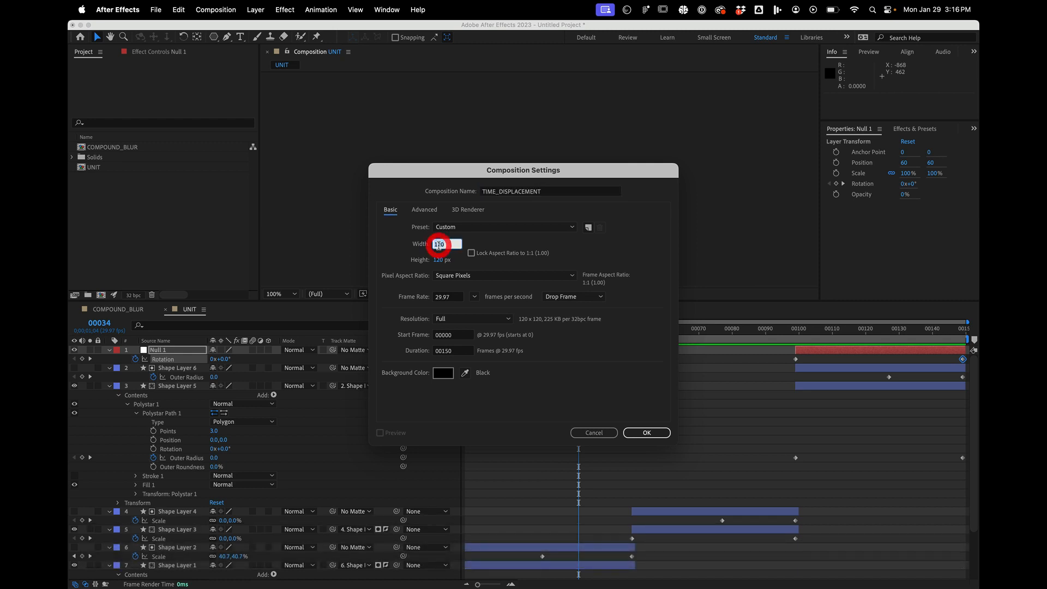
type("1080")
key("Tab")
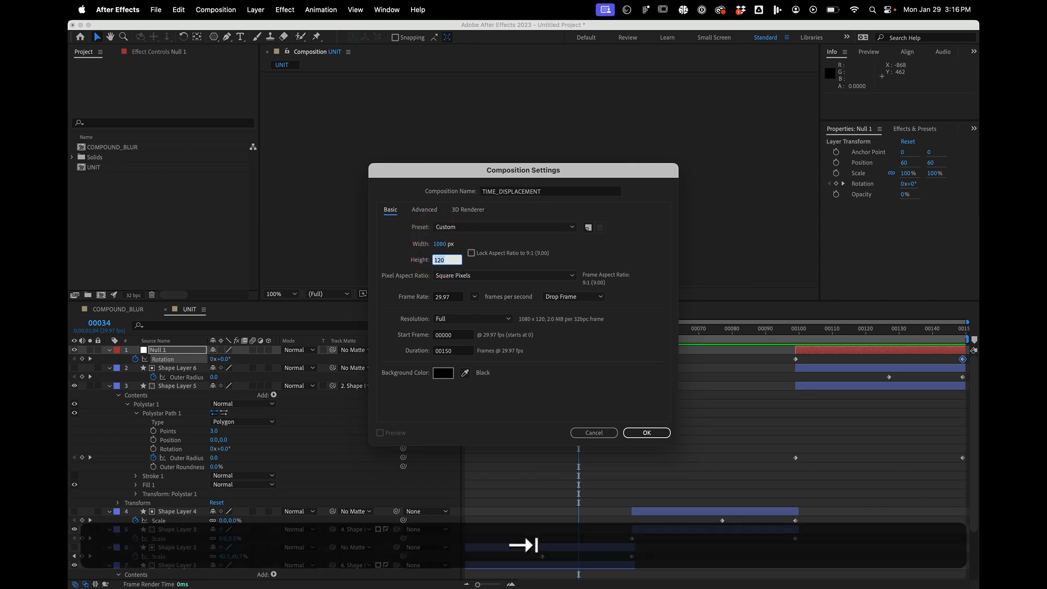
type("1080")
key("Return")
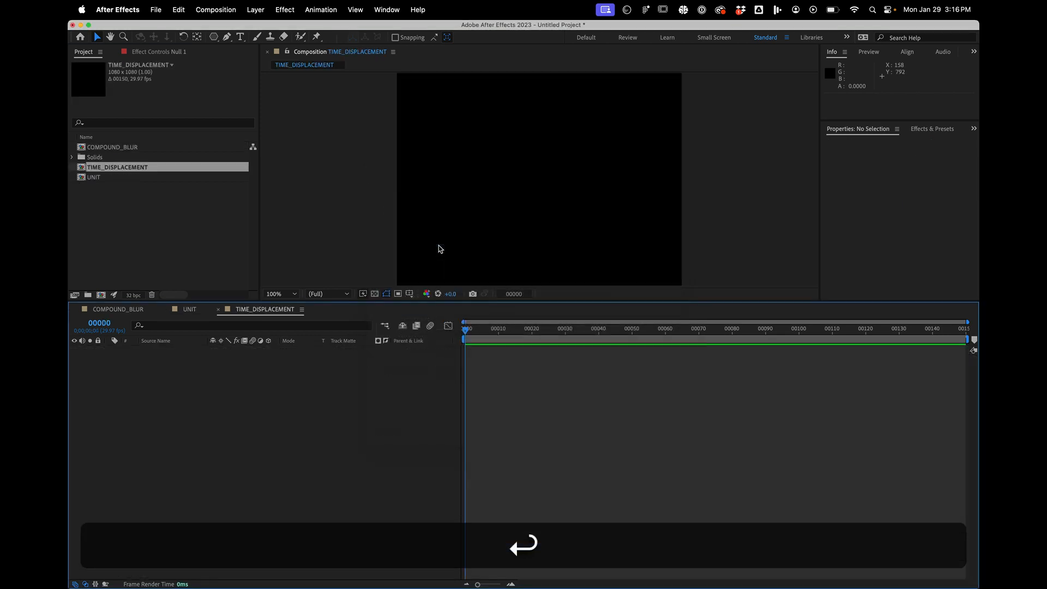
- Add the UNIT composition as a layer in TIME_DISPLACEMENT
left_click(96, 177)
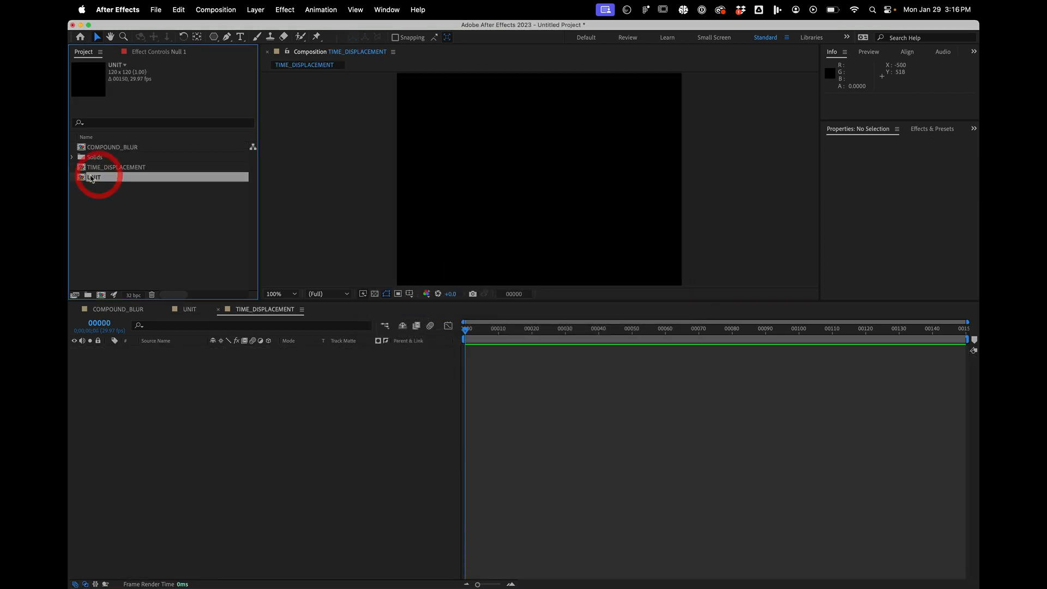
left_click(116, 228)
left_click_drag(88, 178, 136, 467)
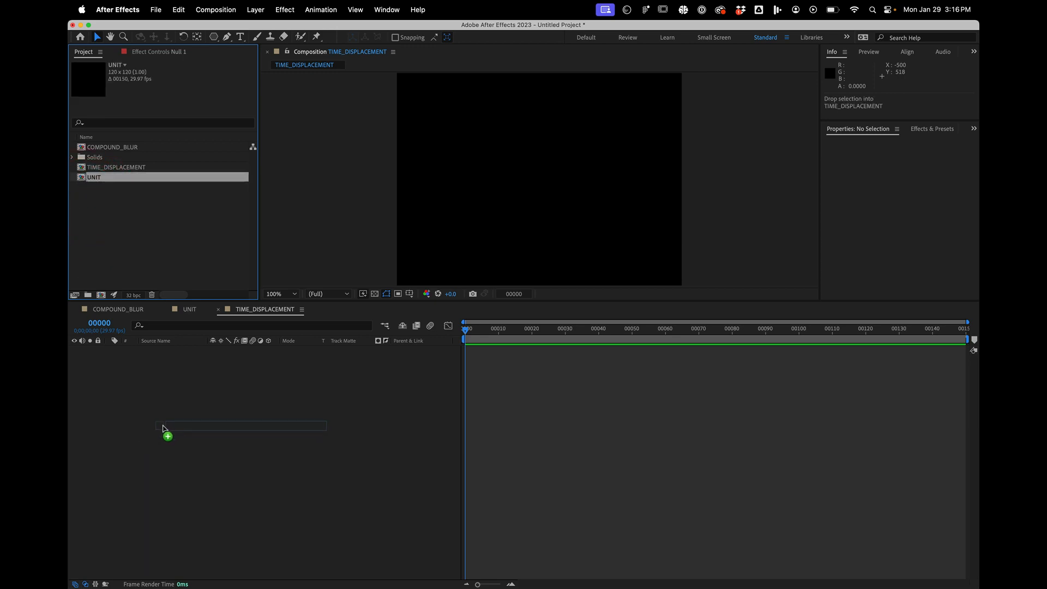
left_click_drag(163, 428, 162, 426)
- Set the UNIT layer's Anchor Point to 0, 0
key("a")
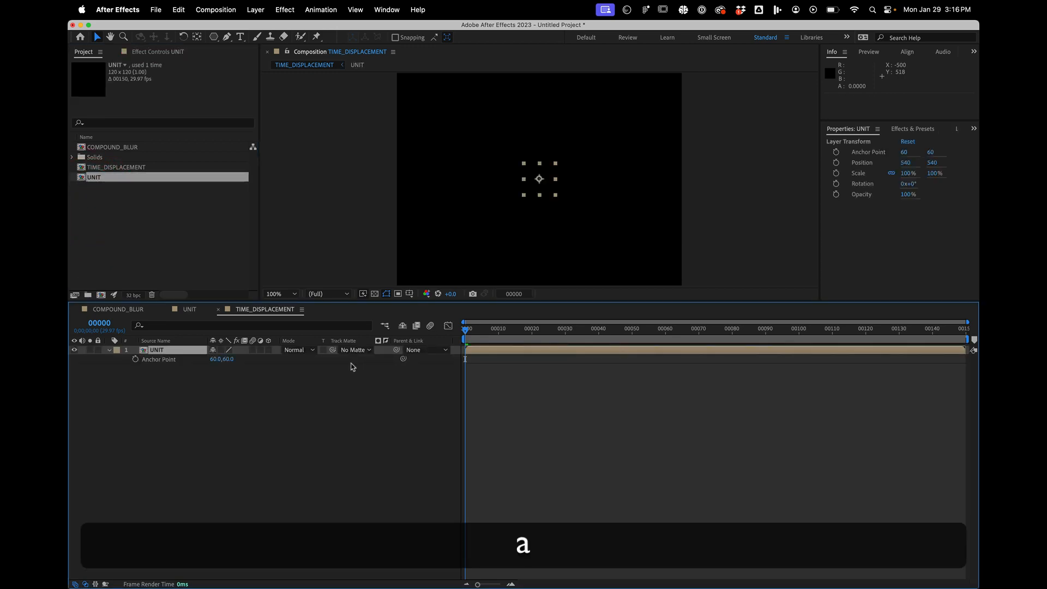
left_click(215, 360)
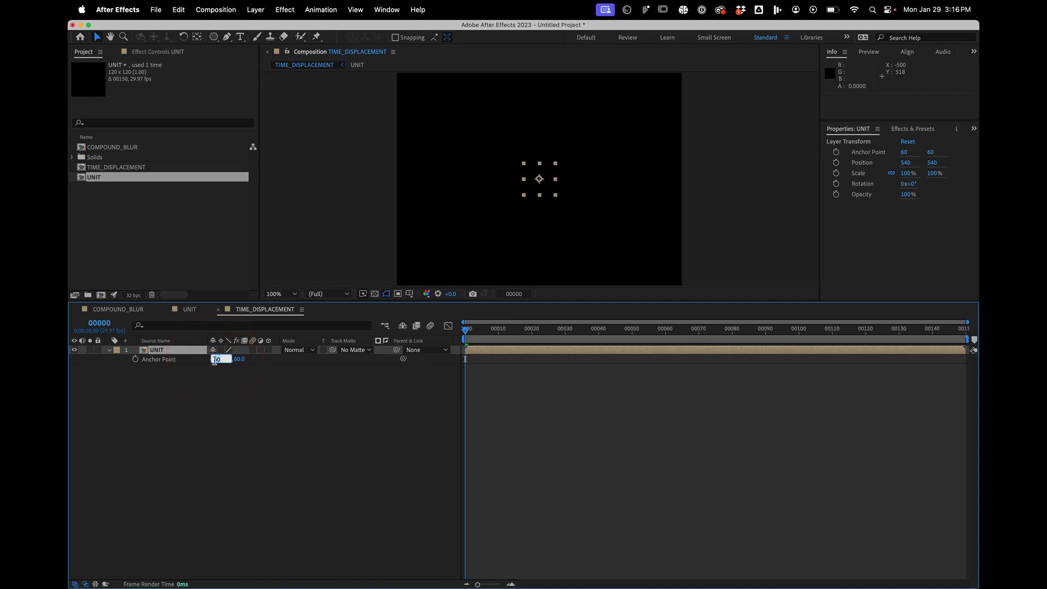
type("0")
key("Tab")
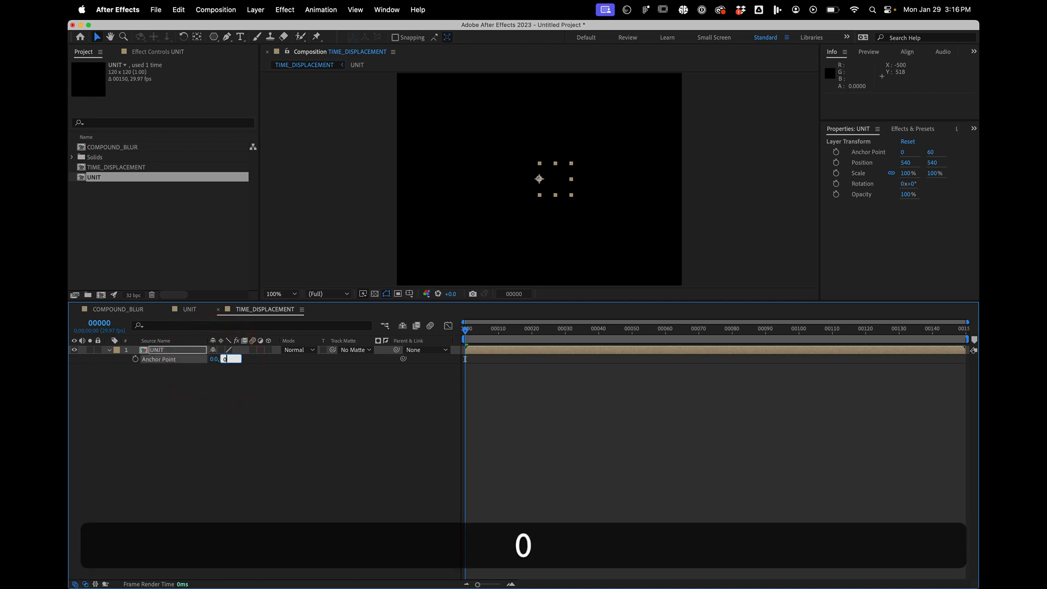
type("0")
key("Return")
left_click(192, 386)
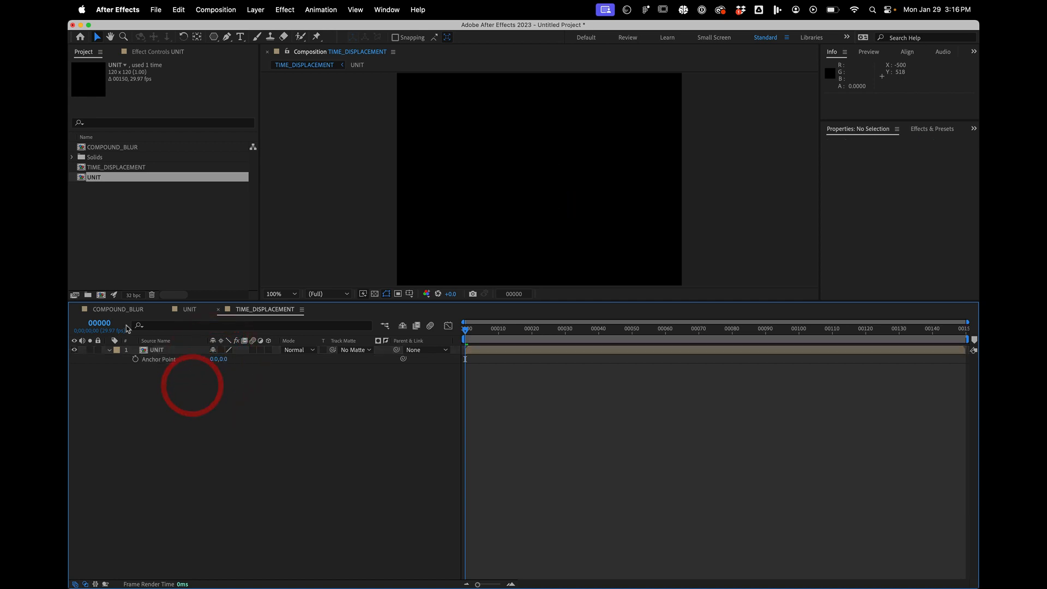
- Set the UNIT layer's Position to 0, 0 so it sits in the composition's upper-left corner
left_click(156, 352)
key("p")
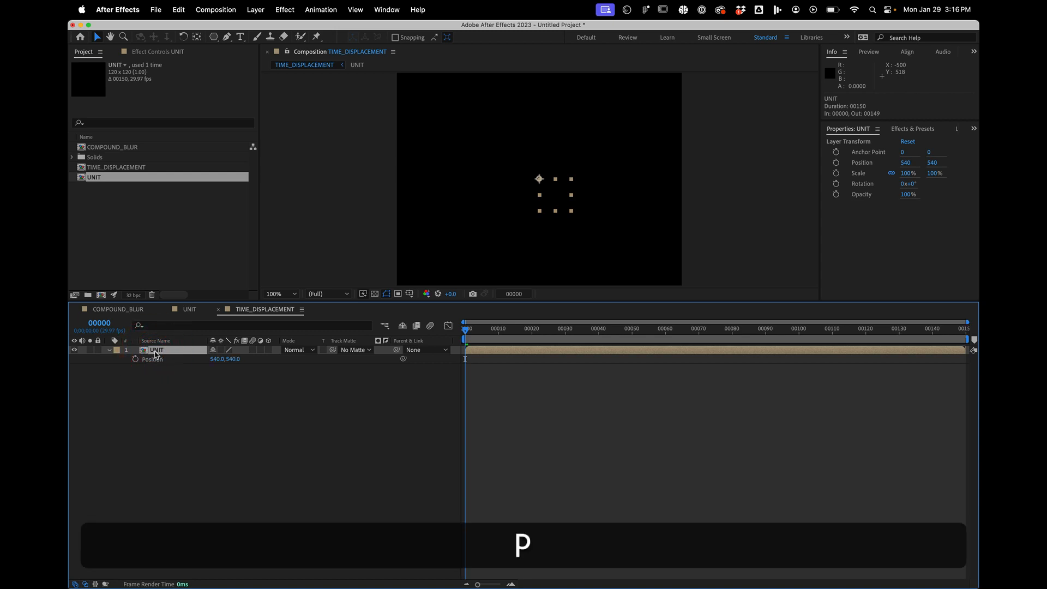
left_click(217, 359)
type("0")
key("Tab")
type("0")
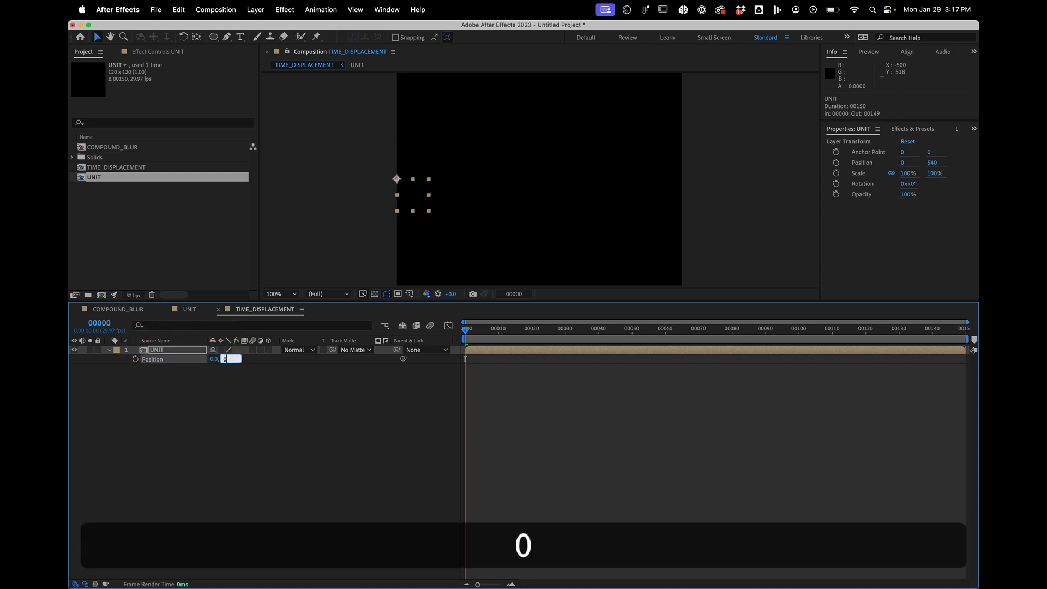
key("Return")
- Go to frame 29, find the CC RepeTile effect and apply it to the UNIT layer
left_click(659, 329)
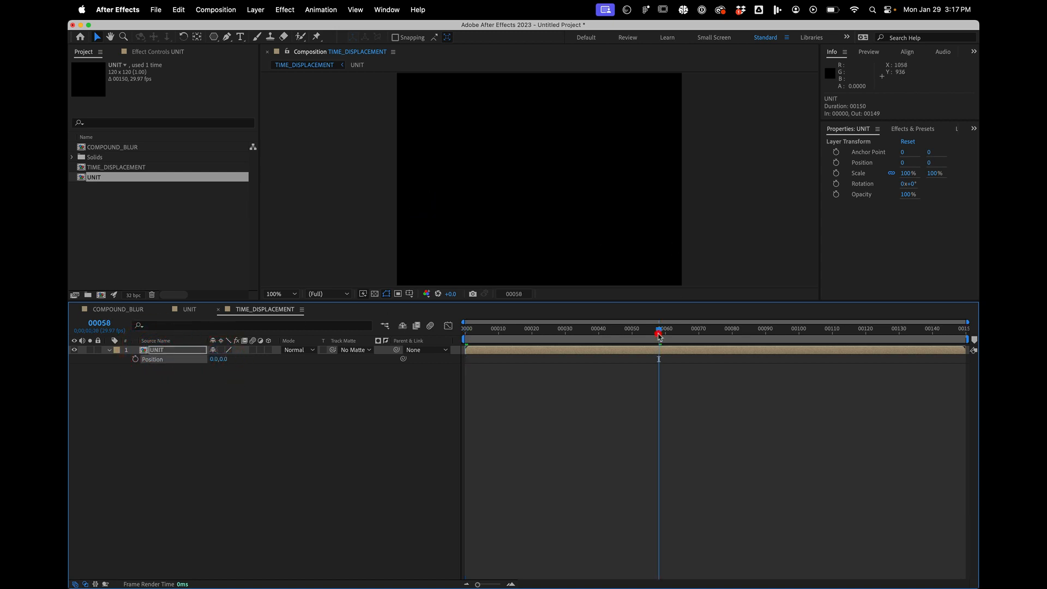
left_click_drag(584, 329, 562, 329)
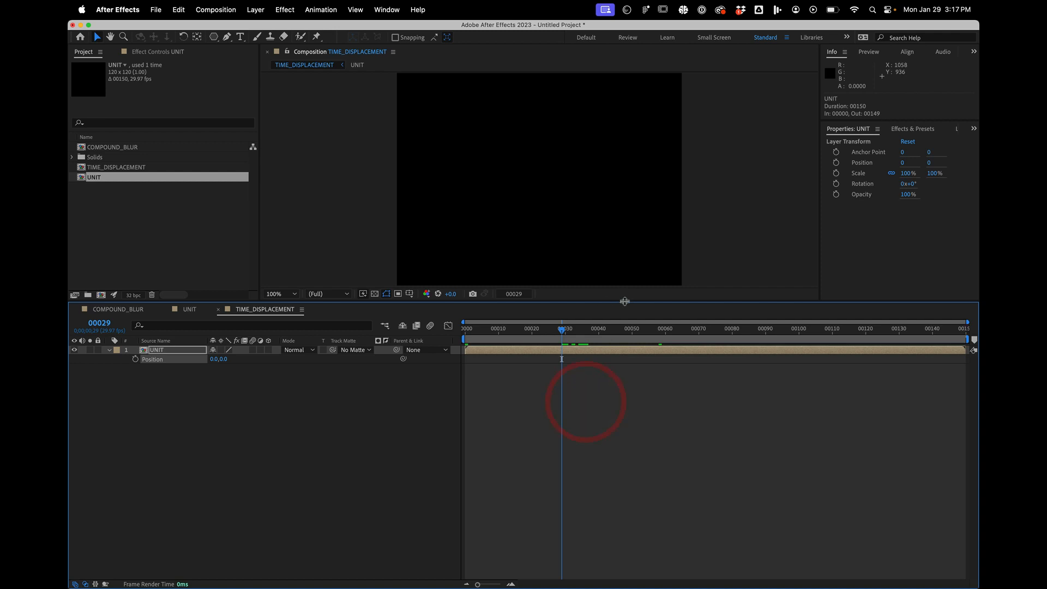
left_click_drag(602, 376, 593, 405)
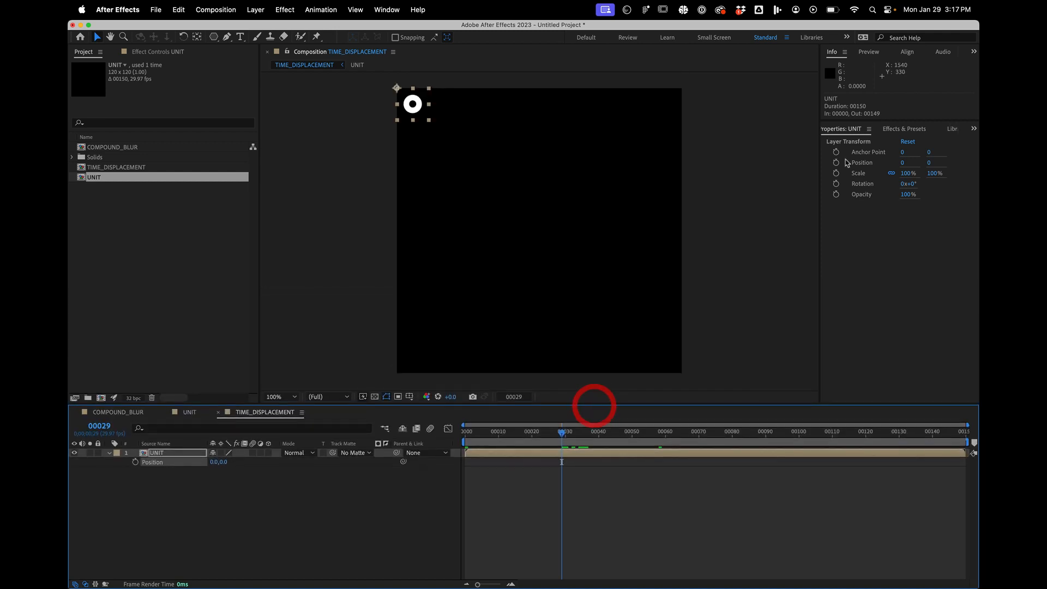
left_click(888, 129)
left_click_drag(871, 143, 727, 138)
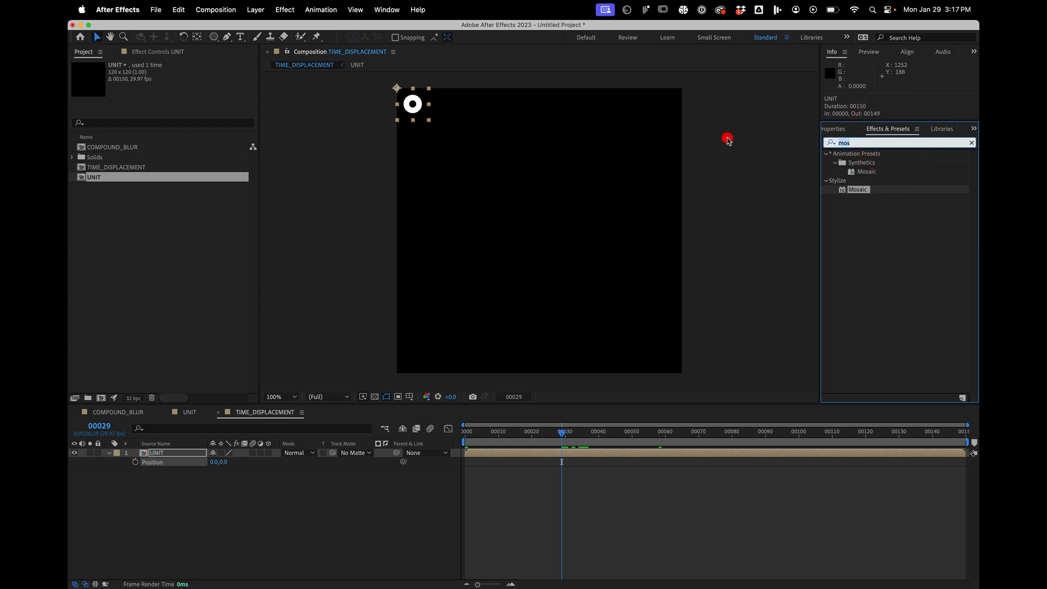
type("rep")
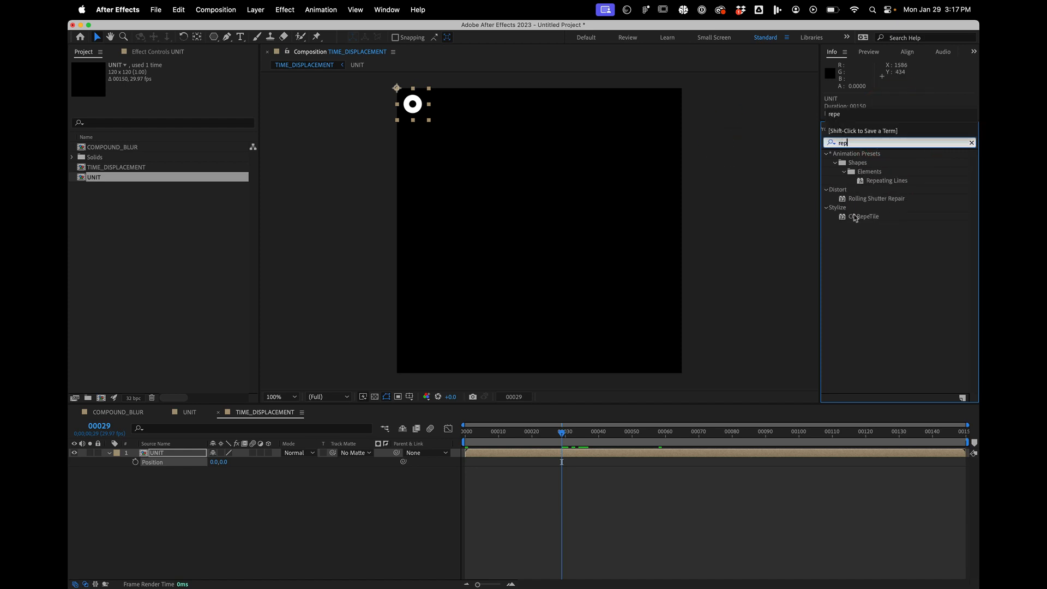
left_click_drag(856, 218, 666, 450)
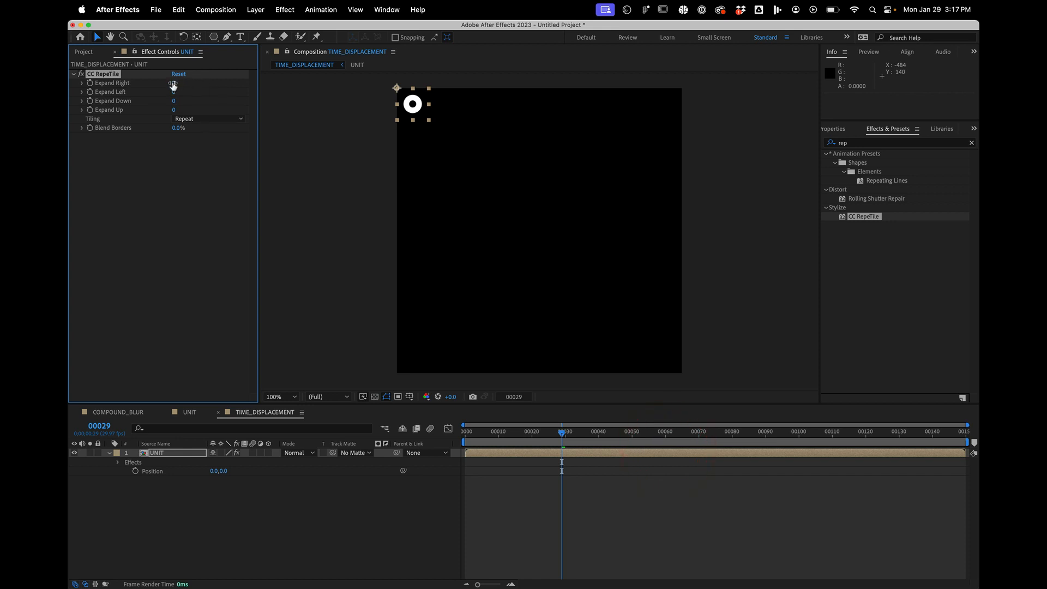
- Raise CC RepeTile's Expand Right to about 1143 and Expand Down to about 1083, and preview the tiling
left_click_drag(173, 86, 744, 50)
left_click_drag(173, 100, 779, 131)
key("space")
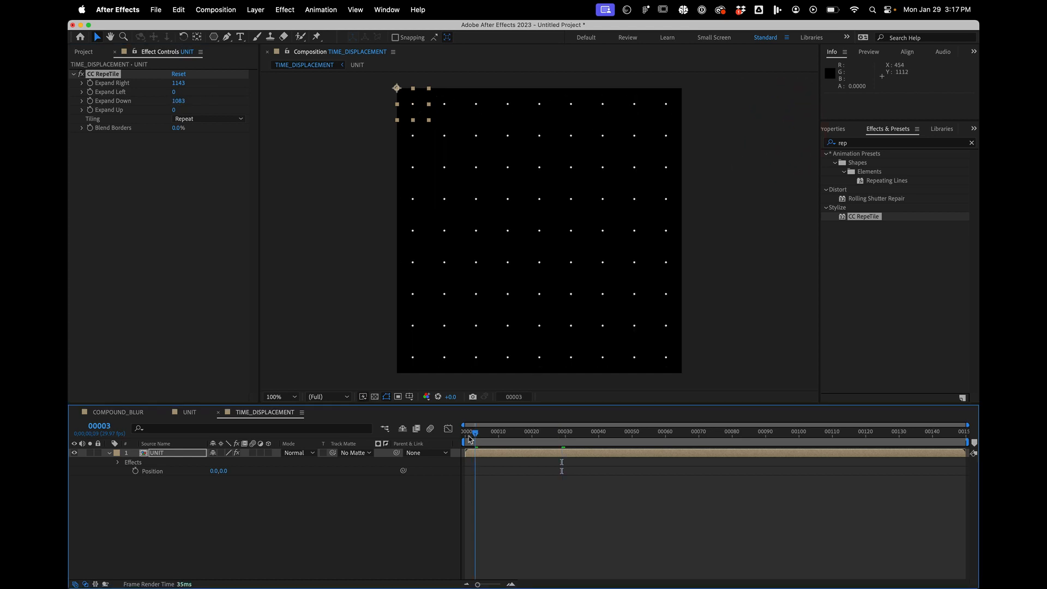
- Add a white 1080 by 1080 px solid above the UNIT layer
left_click(349, 497)
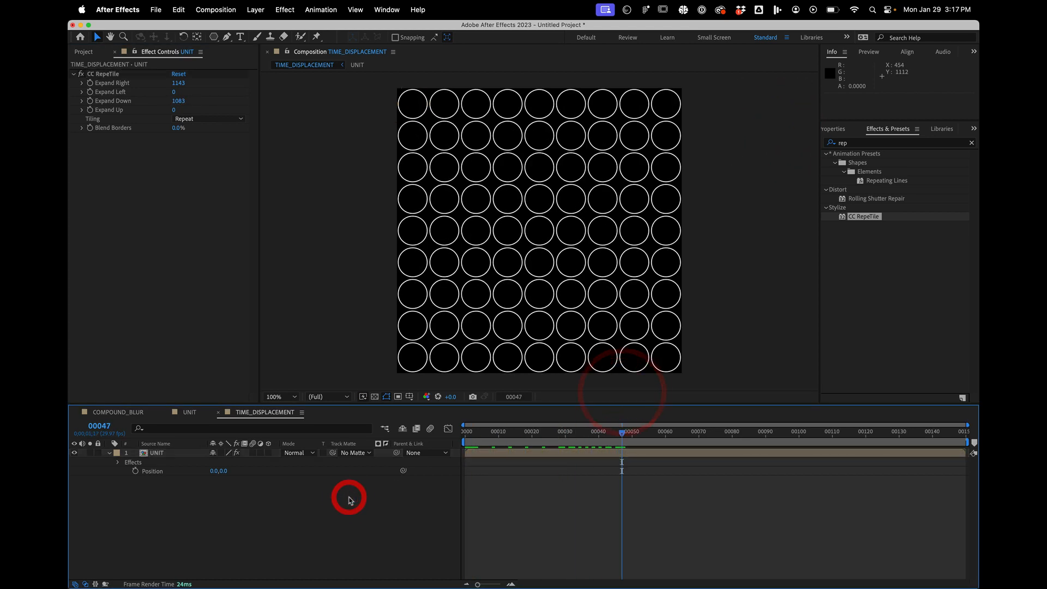
left_click(267, 532)
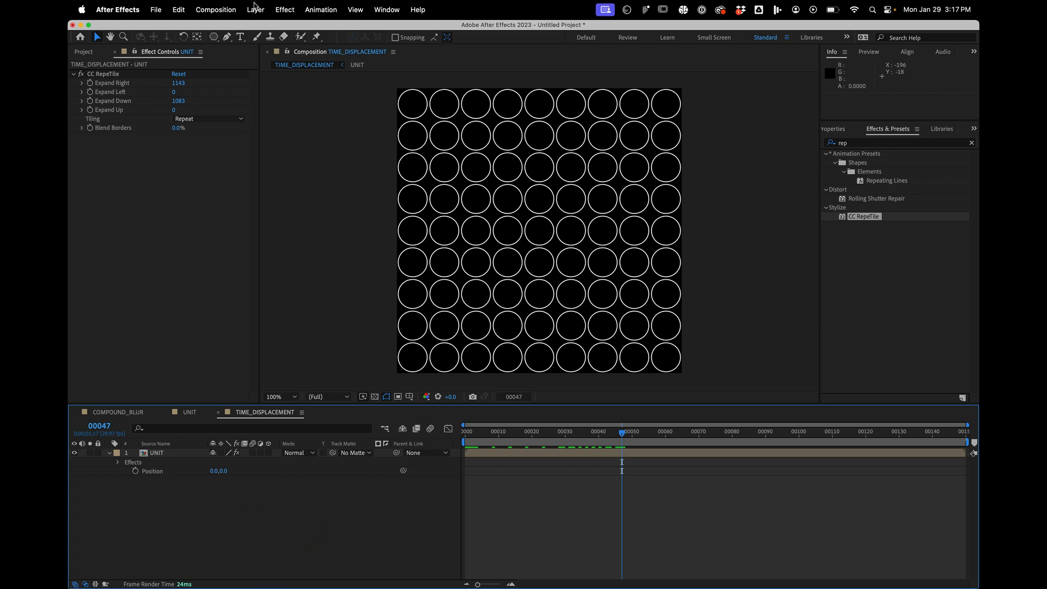
left_click(255, 8)
mouse_move(250, 27)
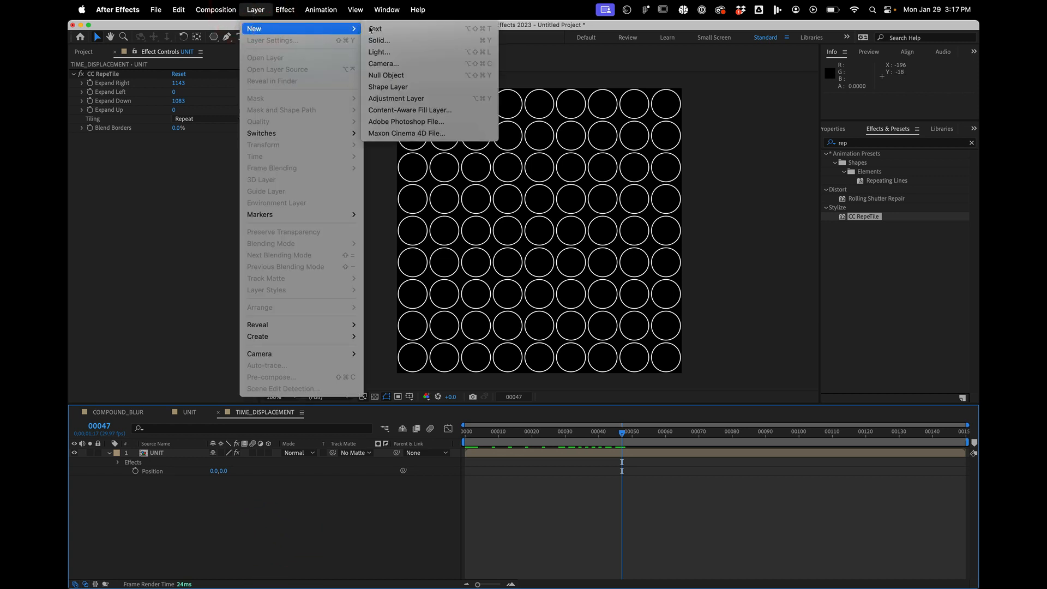
left_click(401, 41)
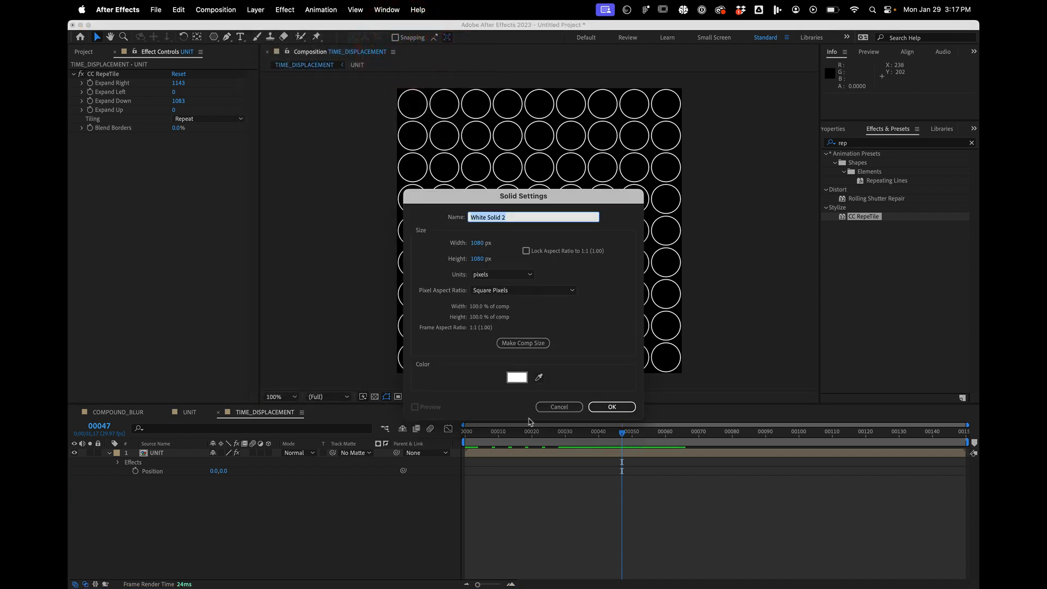
left_click(615, 410)
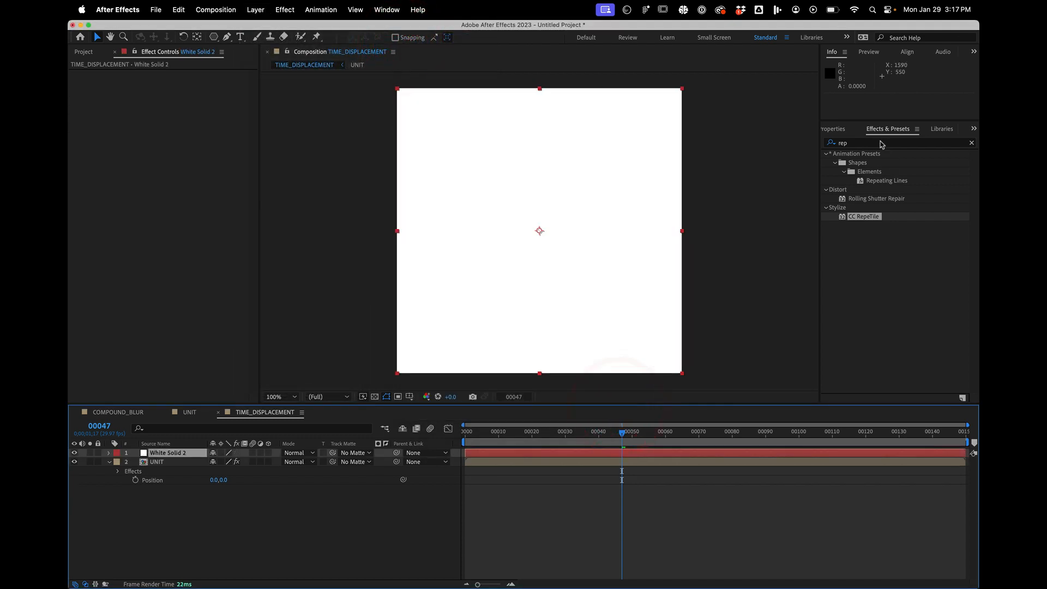
- Find the Gradient Ramp effect and apply it to the white solid
left_click(882, 143)
left_click(636, 119)
type("gra")
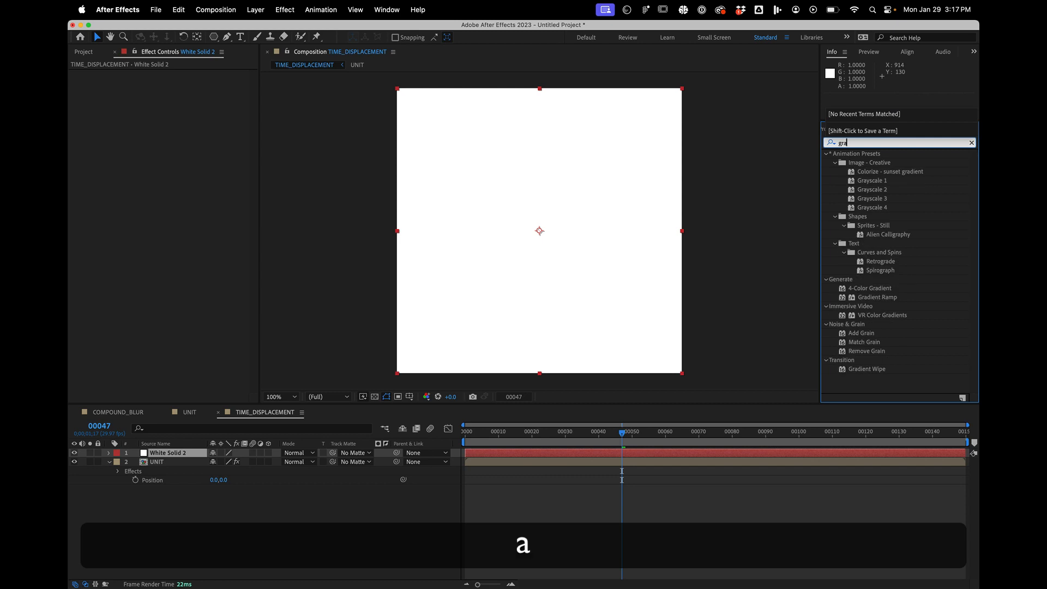
type("dient")
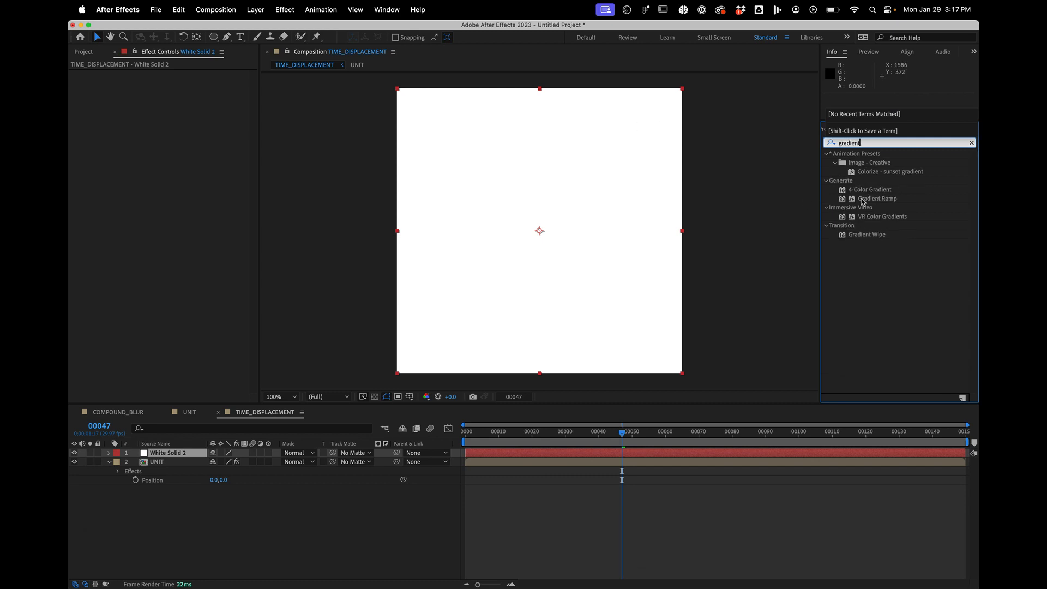
left_click_drag(873, 198, 676, 456)
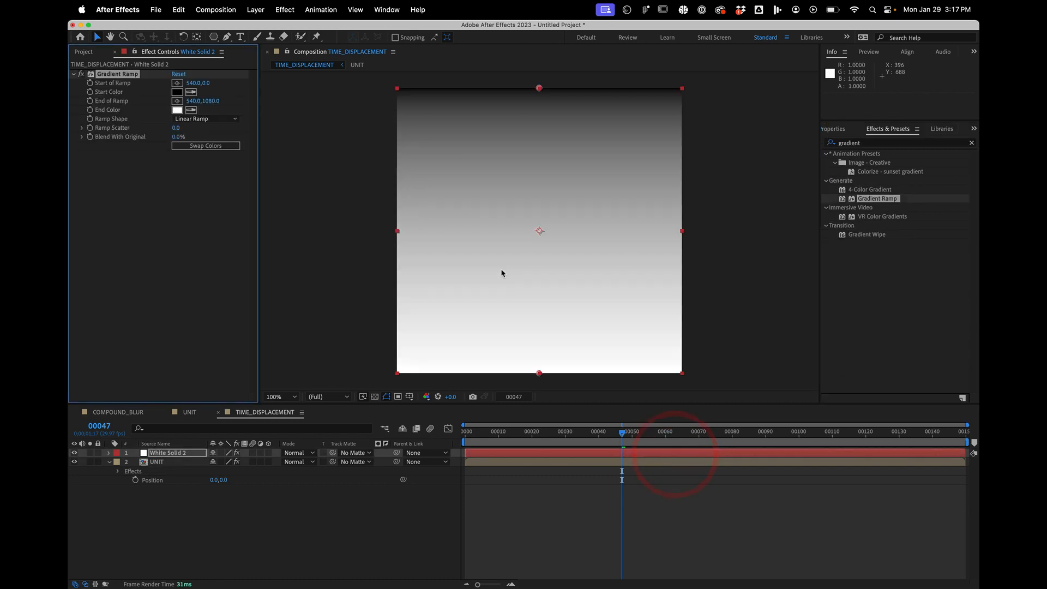
- Make the ramp diagonal, starting at about 1090, 1098 beyond the lower-right corner and ending at about -6, 0 near the upper-left corner
left_click_drag(540, 89, 685, 380)
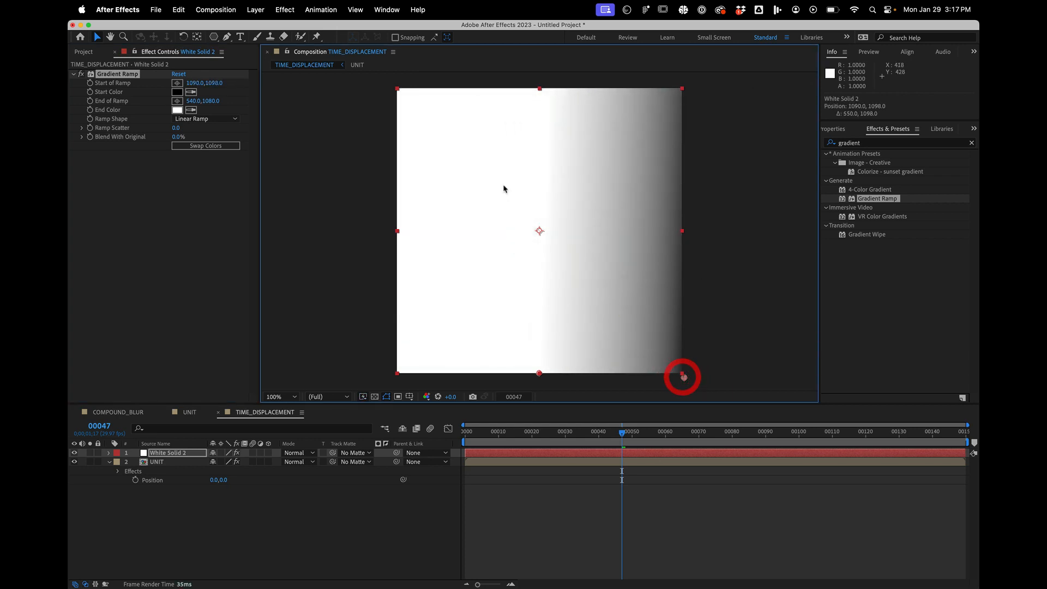
left_click(178, 101)
left_click(395, 87)
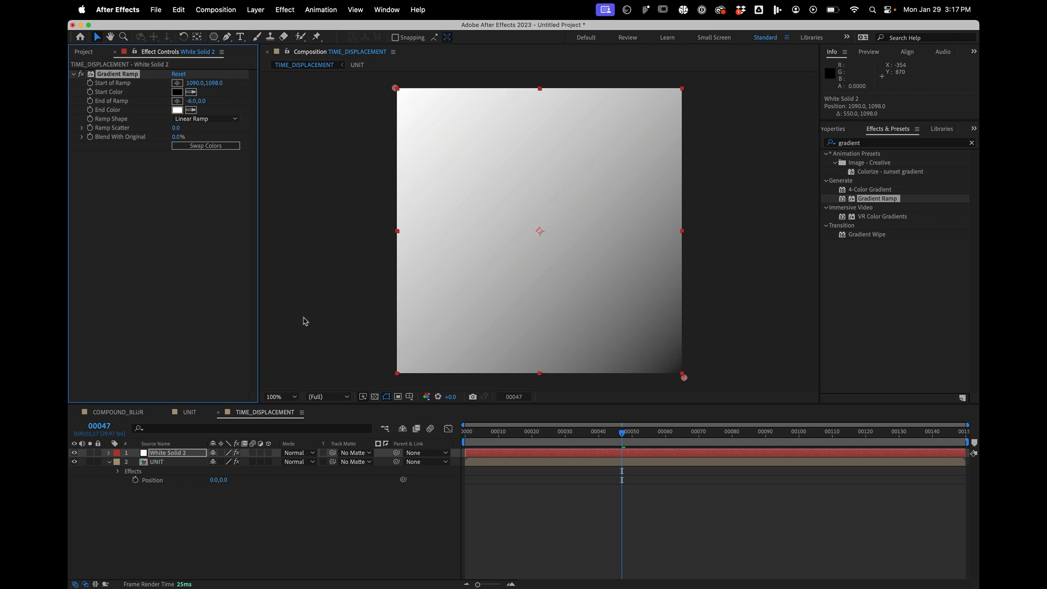
- Rename the gradient solid layer as DRIVER and hide it
left_click(193, 505)
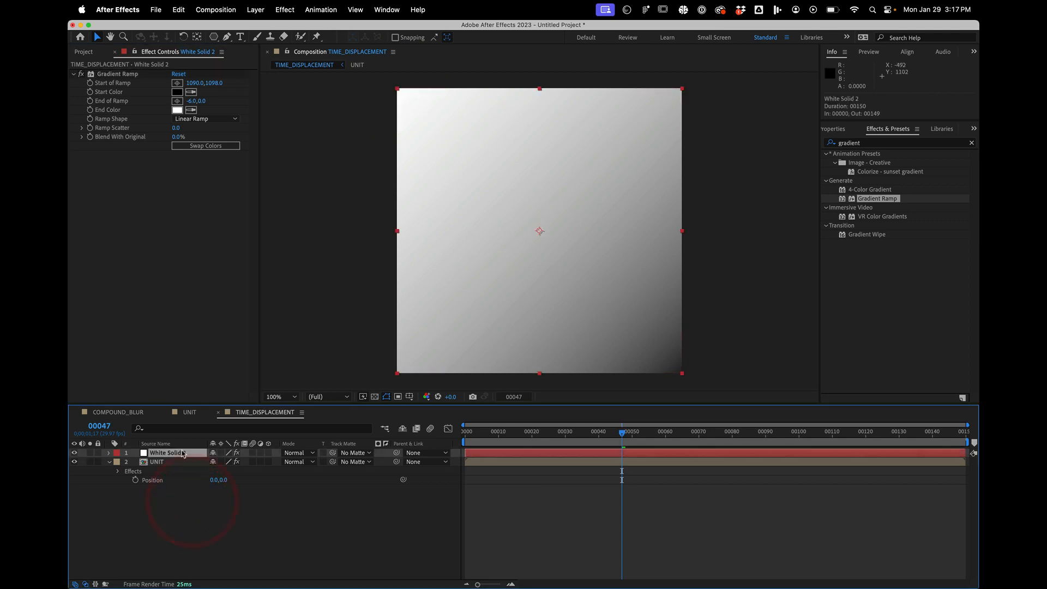
left_click(180, 452)
left_click(147, 512)
left_click(171, 452)
key("shift+Return")
type("DRIVER")
key("shift+Return")
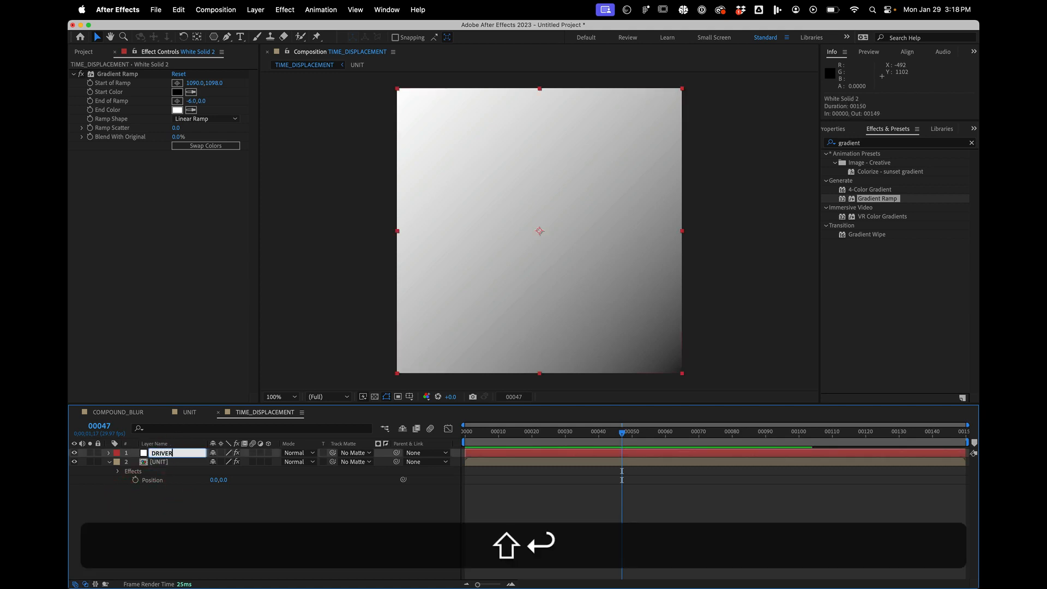
left_click(74, 452)
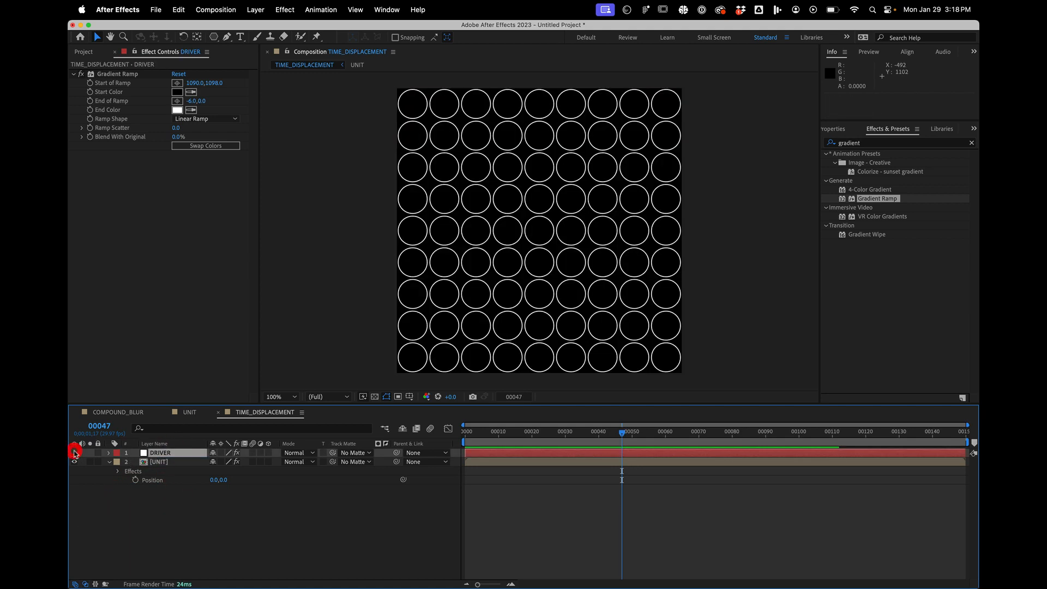
- Add an adjustment layer and place it between the DRIVER and UNIT layers
left_click(147, 502)
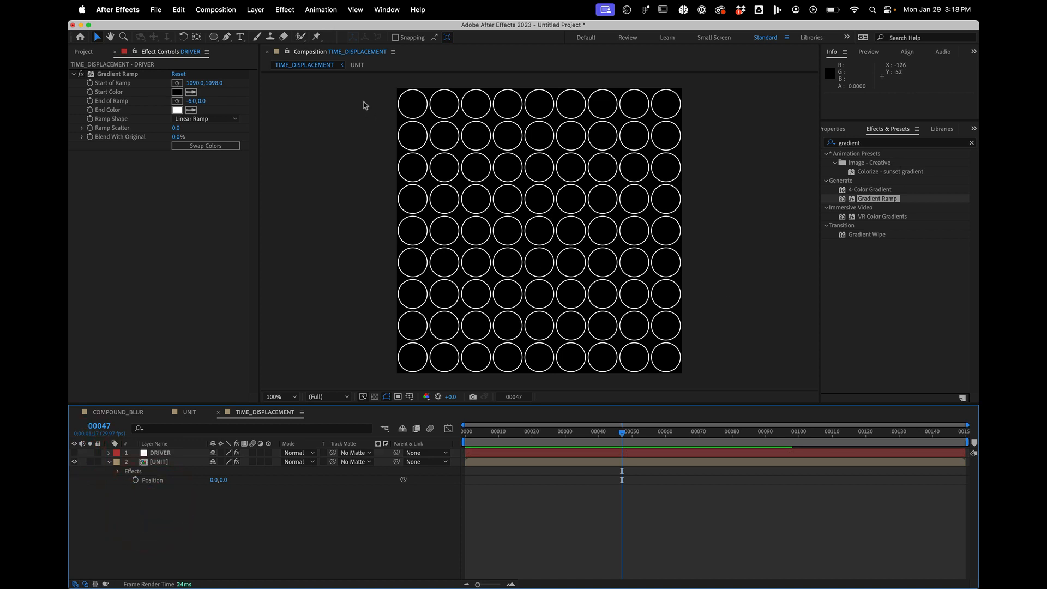
left_click(255, 9)
mouse_move(294, 29)
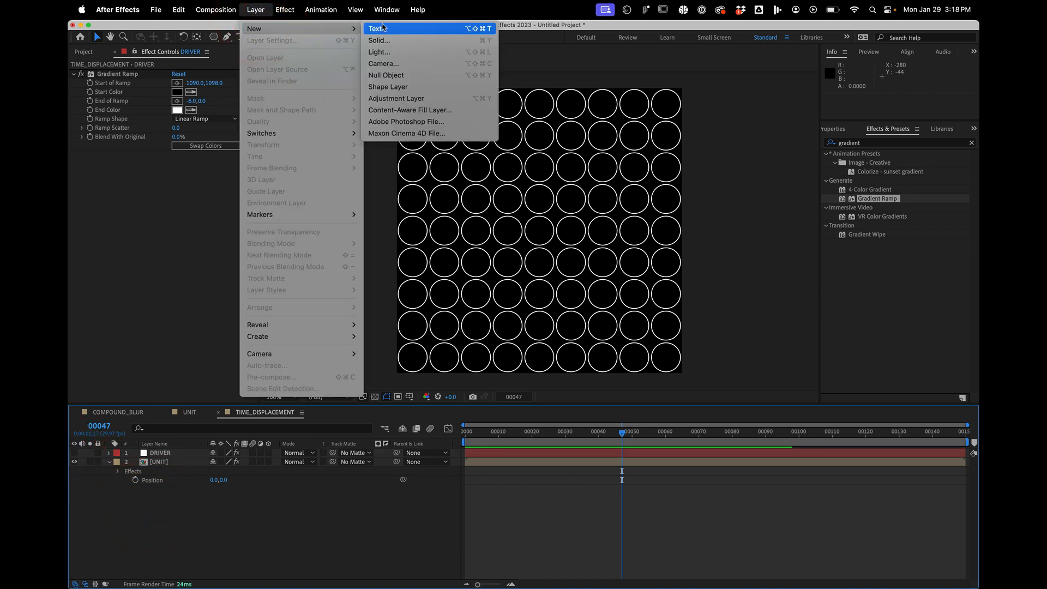
left_click(409, 98)
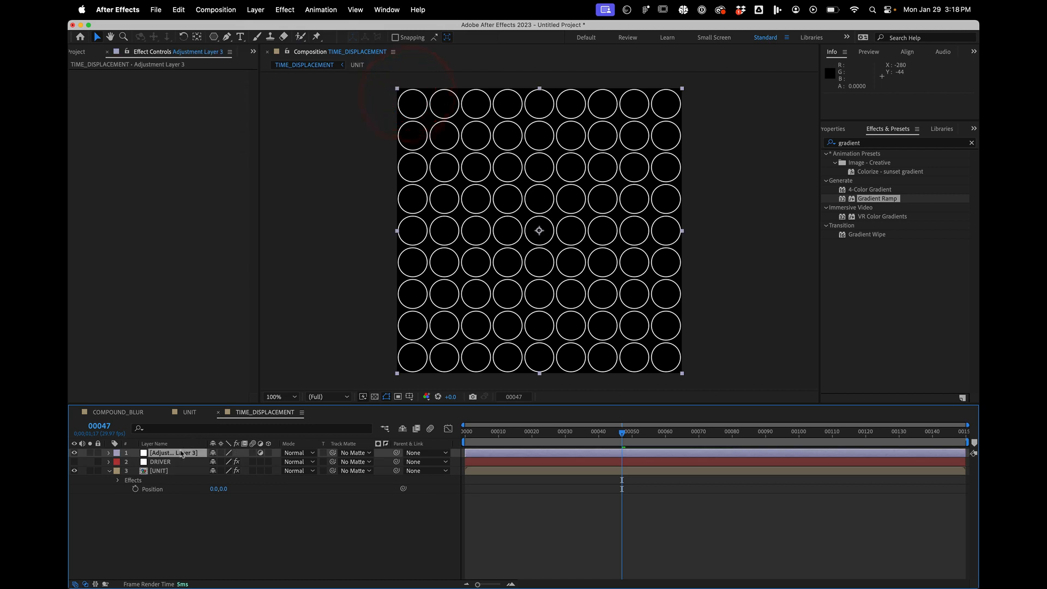
mouse_move(179, 464)
left_mouse_down()
mouse_move(172, 489)
mouse_move(168, 460)
left_mouse_up()
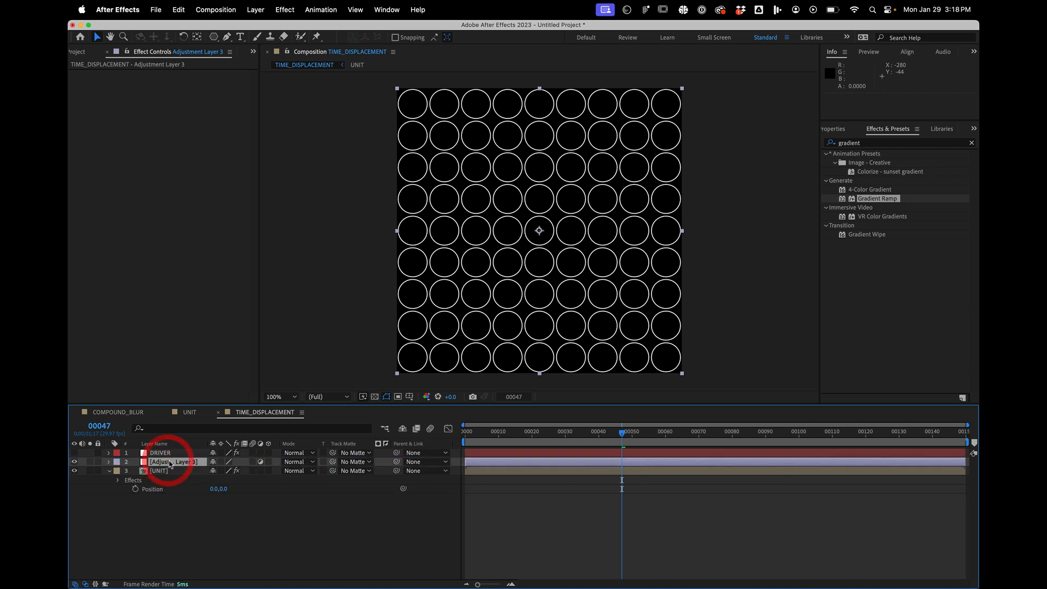
- Rename the new adjustment layer as TIME_DISPLACE
key("Return")
type("TIME")
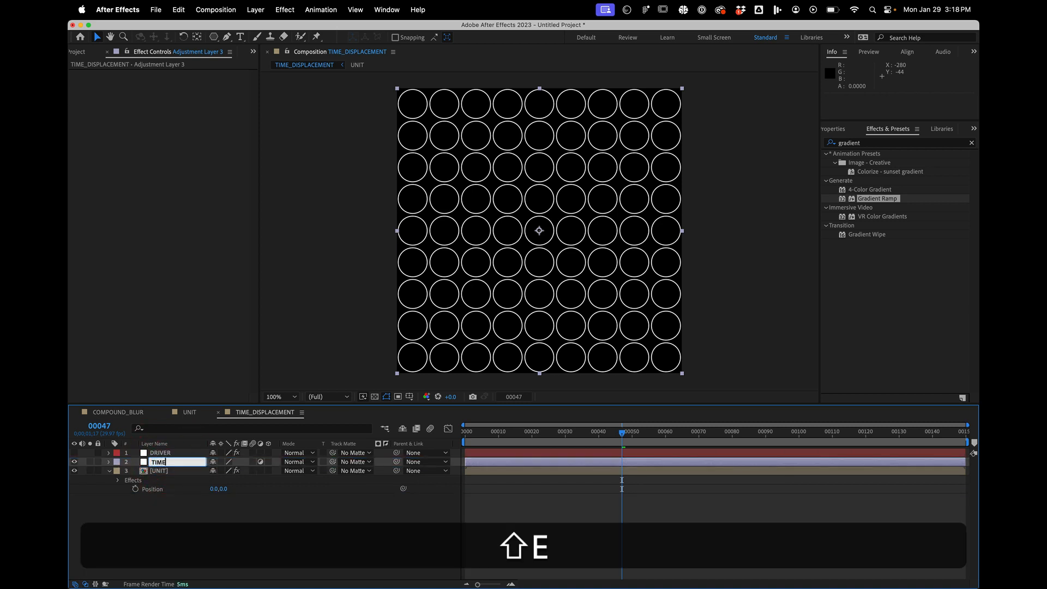
type("_DISPLAE")
key("Return")
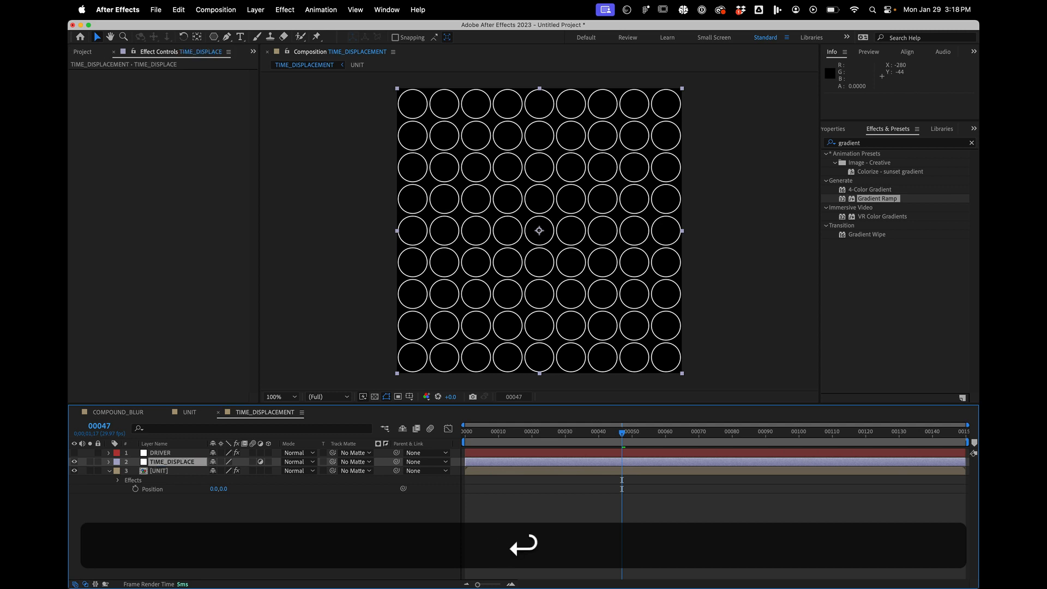
- Find the Time Displacement effect and apply it to the TIME_DISPLACE adjustment layer
left_click(874, 143)
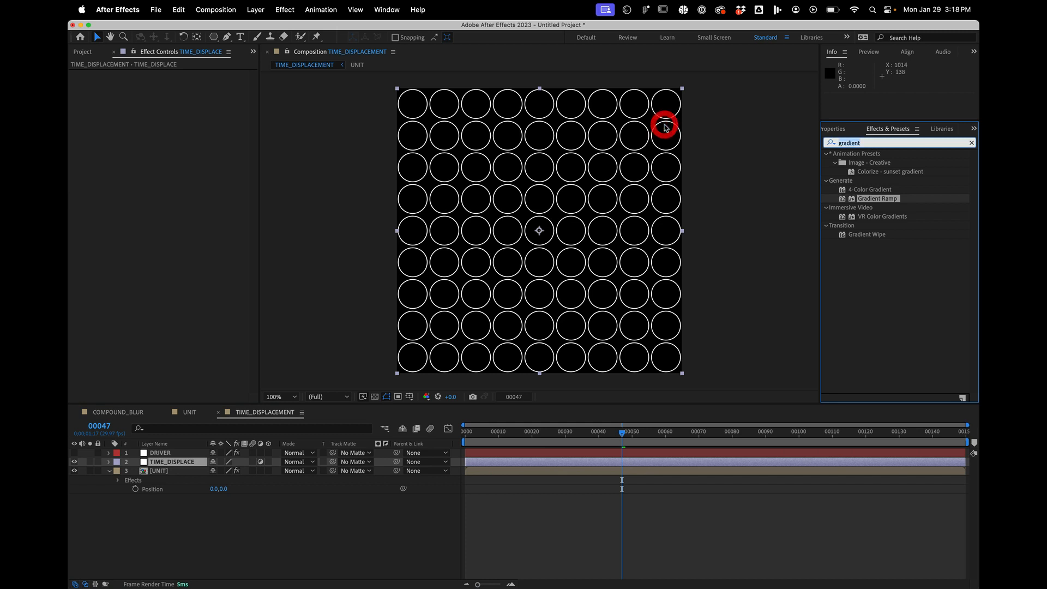
type("time")
left_click_drag(856, 279, 682, 461)
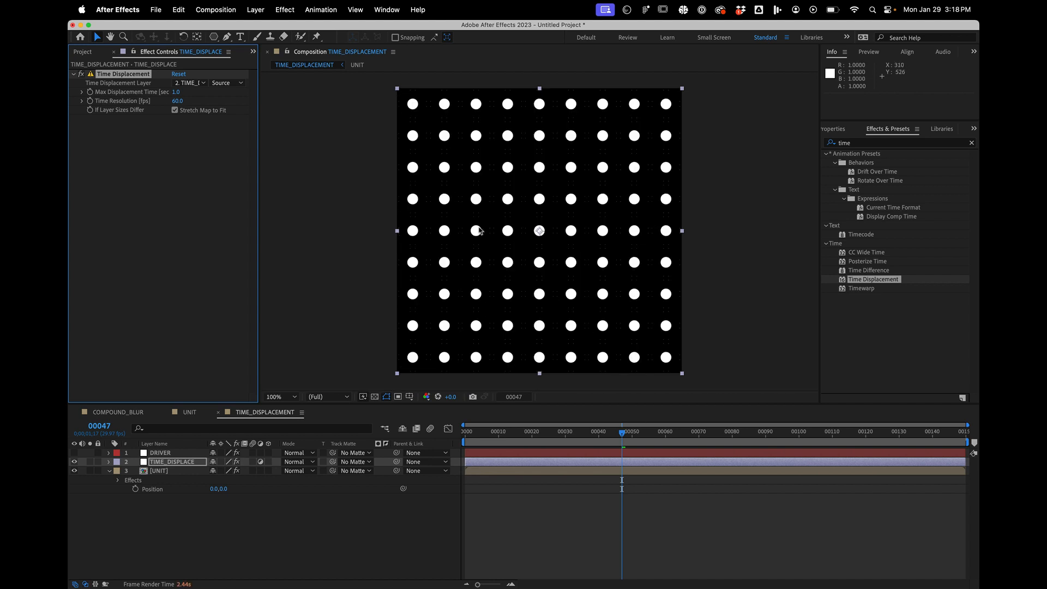
- Use DRIVER as the Time Displacement effect's displacement layer, sampled with its Effects & Masks
left_click(199, 83)
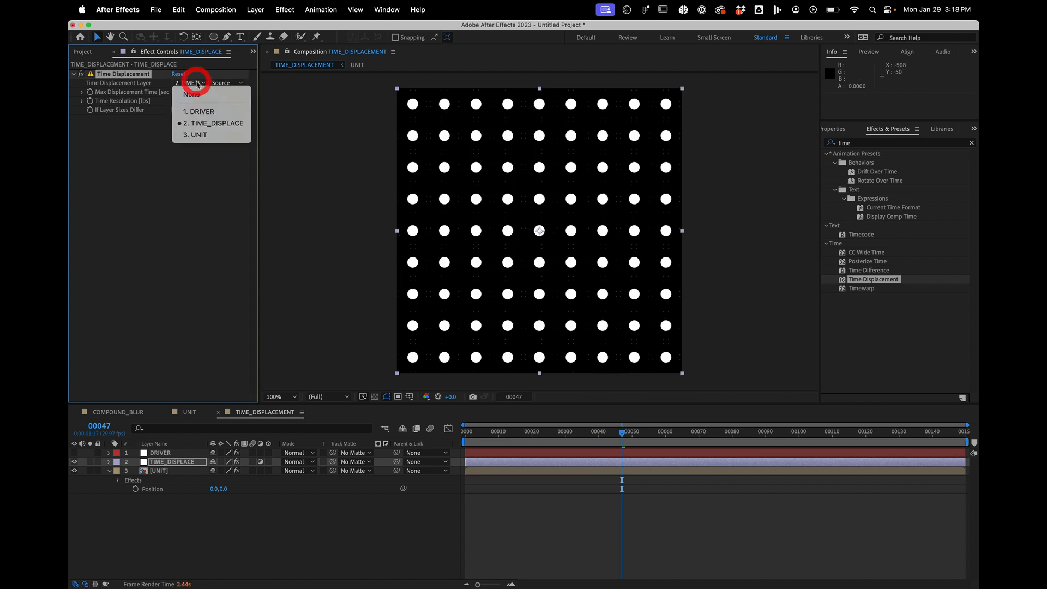
left_click(197, 112)
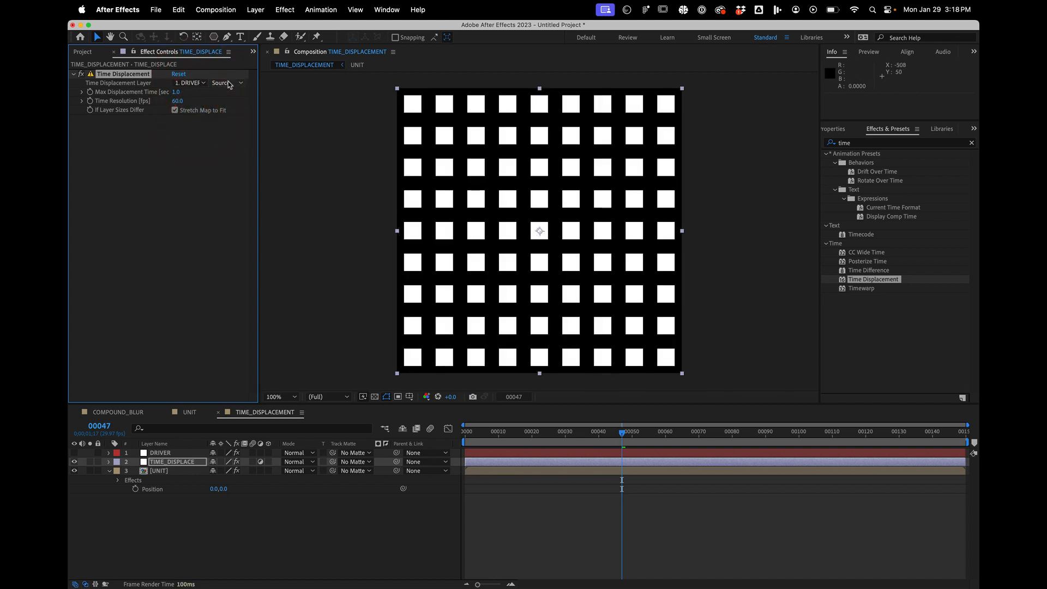
left_click(224, 83)
left_click(229, 118)
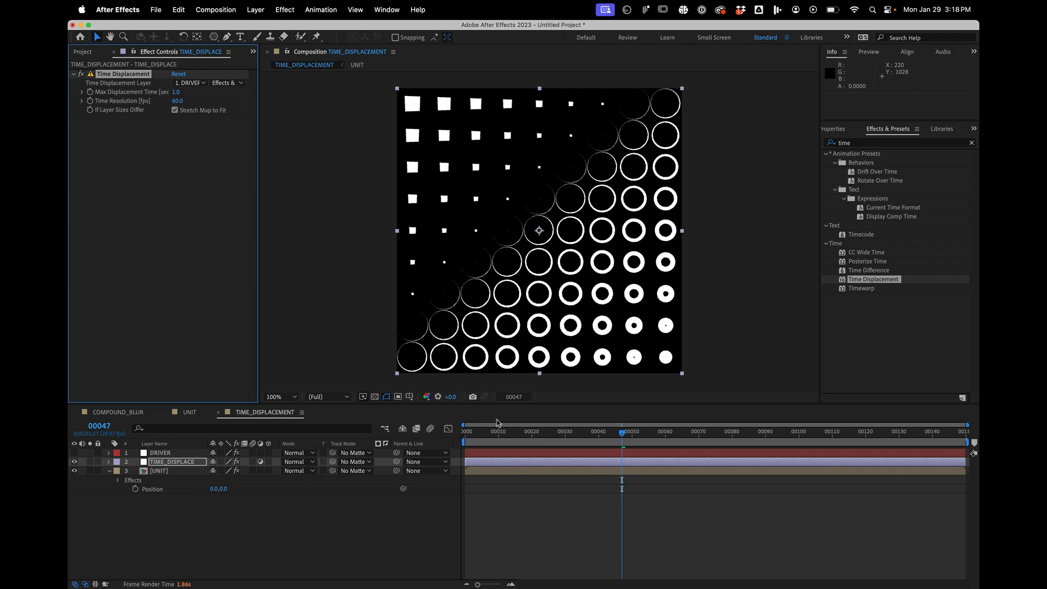
- Preview the time-displaced animation from the first frame and select the Time Displacement effect
left_click_drag(498, 423, 415, 427)
key("space")
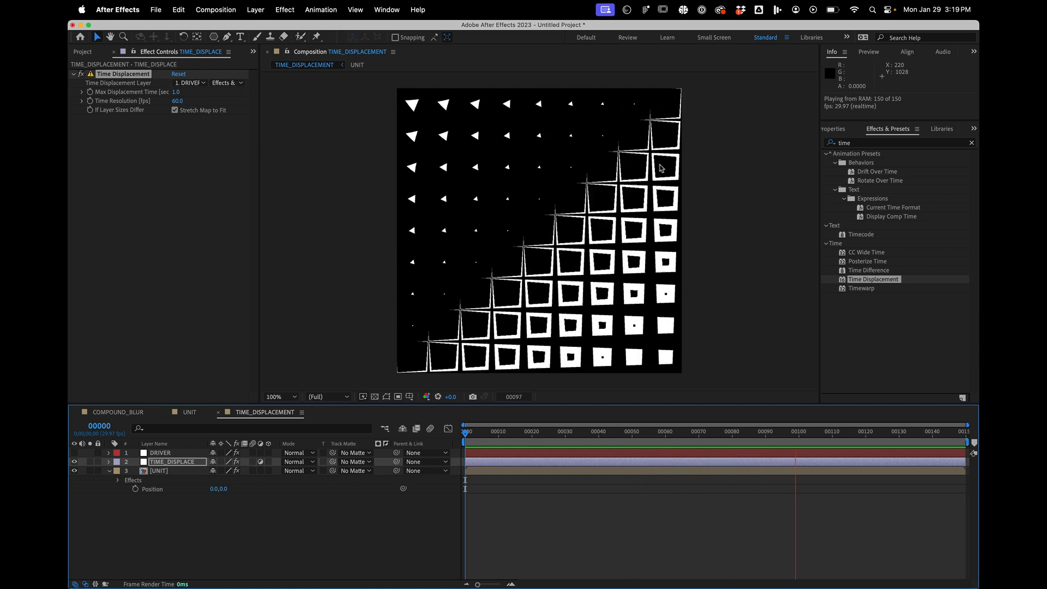
key("space")
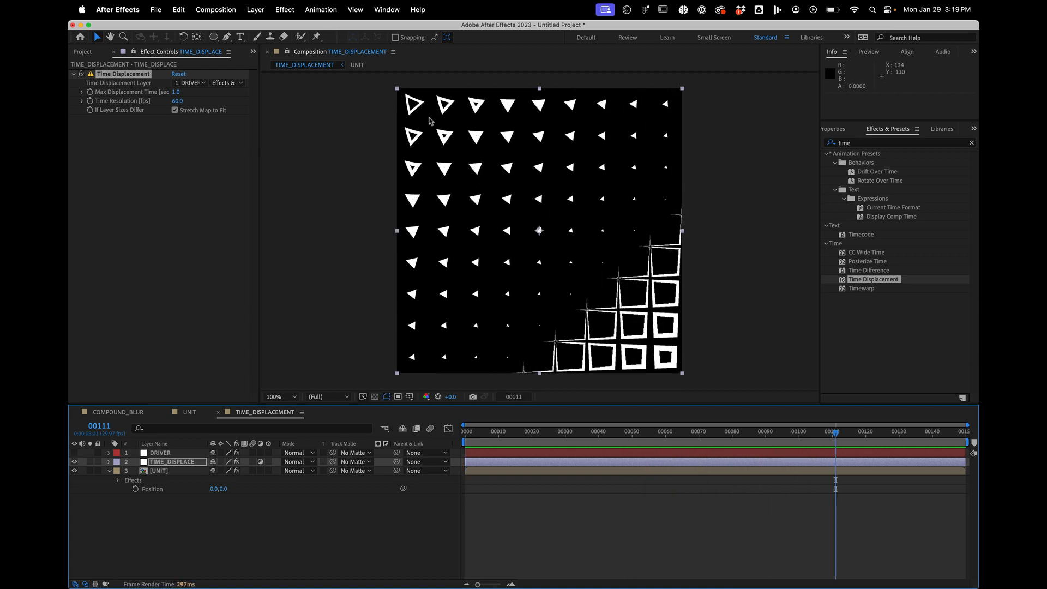
left_click(180, 162)
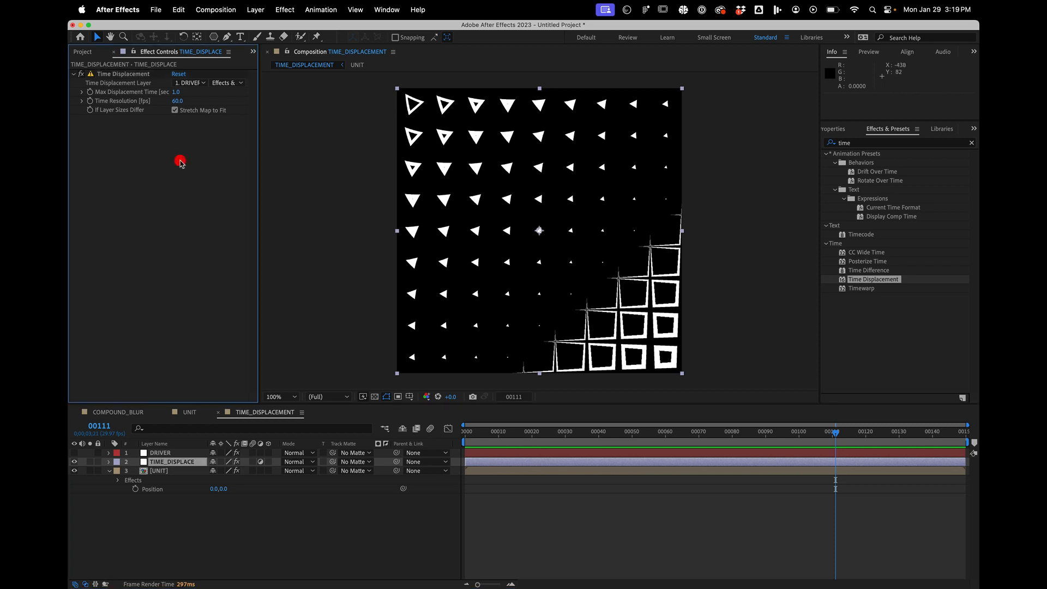
left_click(107, 72)
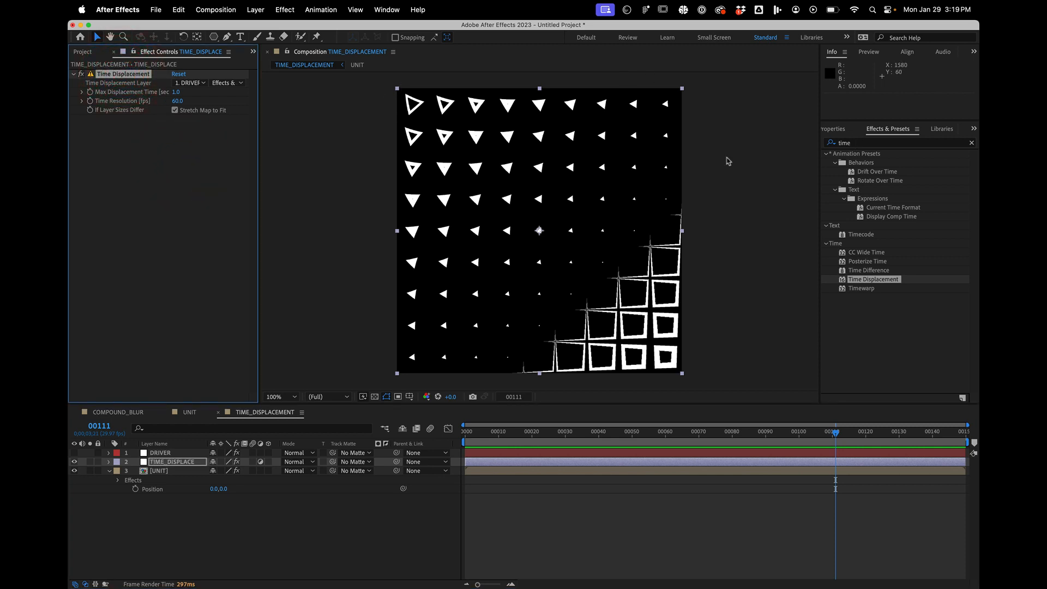
- Solo the DRIVER gradient layer and apply the Mosaic effect to it
left_click(156, 453)
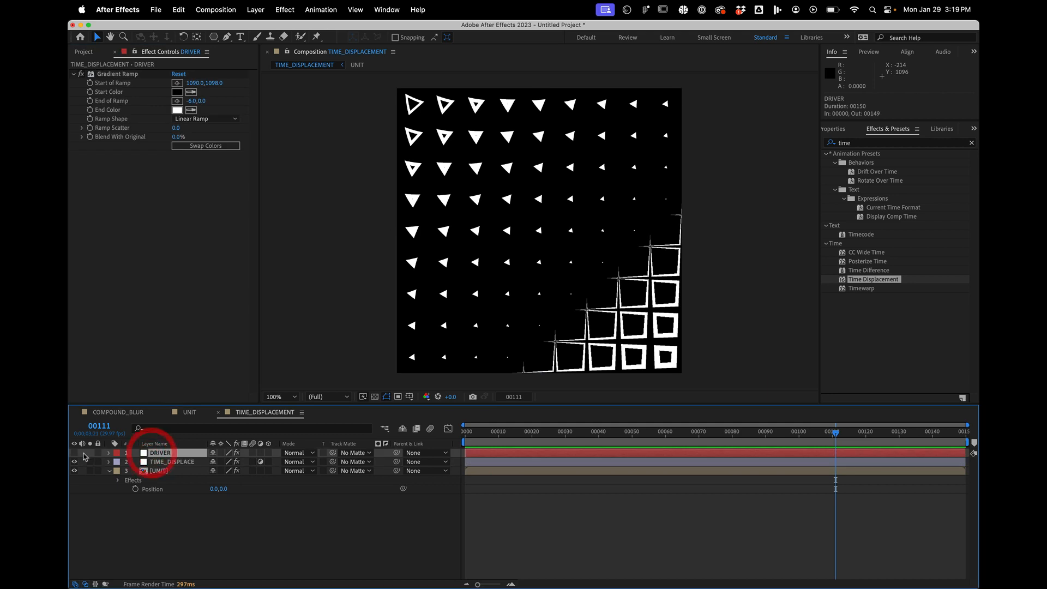
left_click(90, 453)
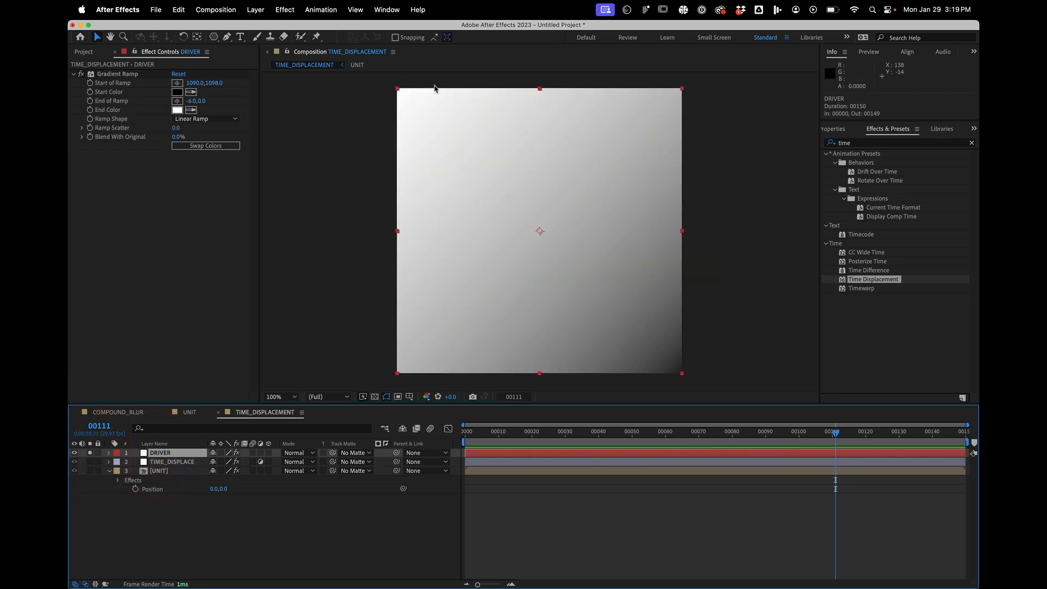
left_click_drag(863, 142, 708, 138)
type("mosa")
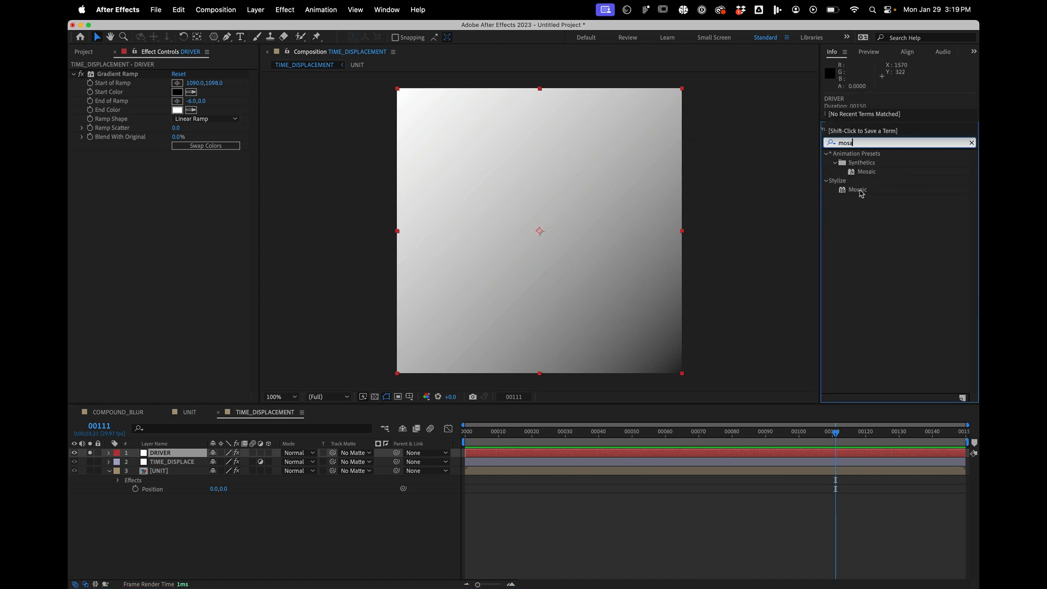
left_click_drag(867, 194, 190, 164)
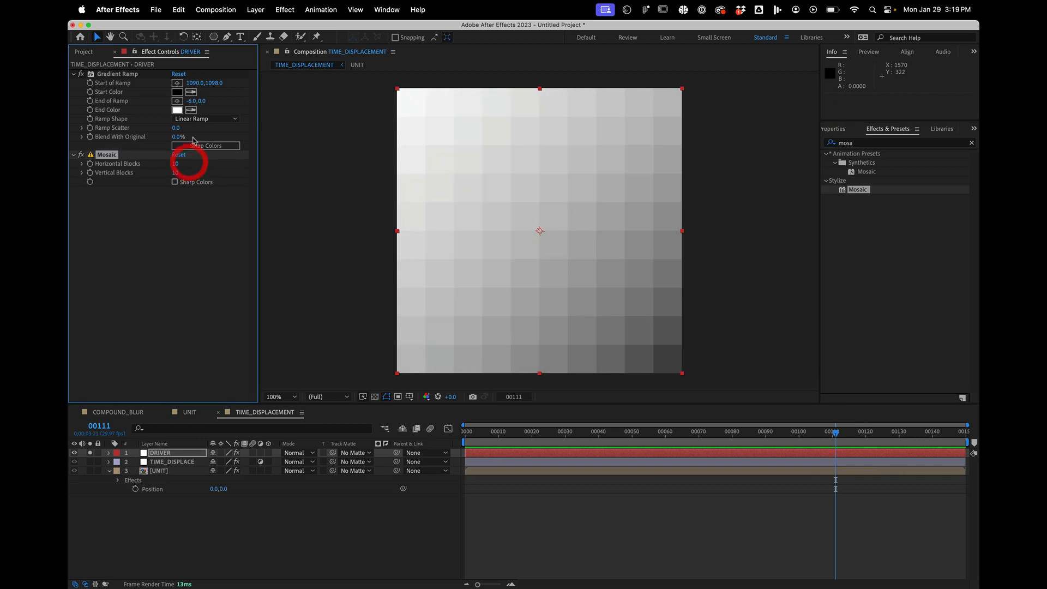
- Set the Mosaic effect to 9 horizontal and 9 vertical blocks and unsolo the DRIVER layer
left_click(175, 163)
type("9")
key("Tab")
type("9")
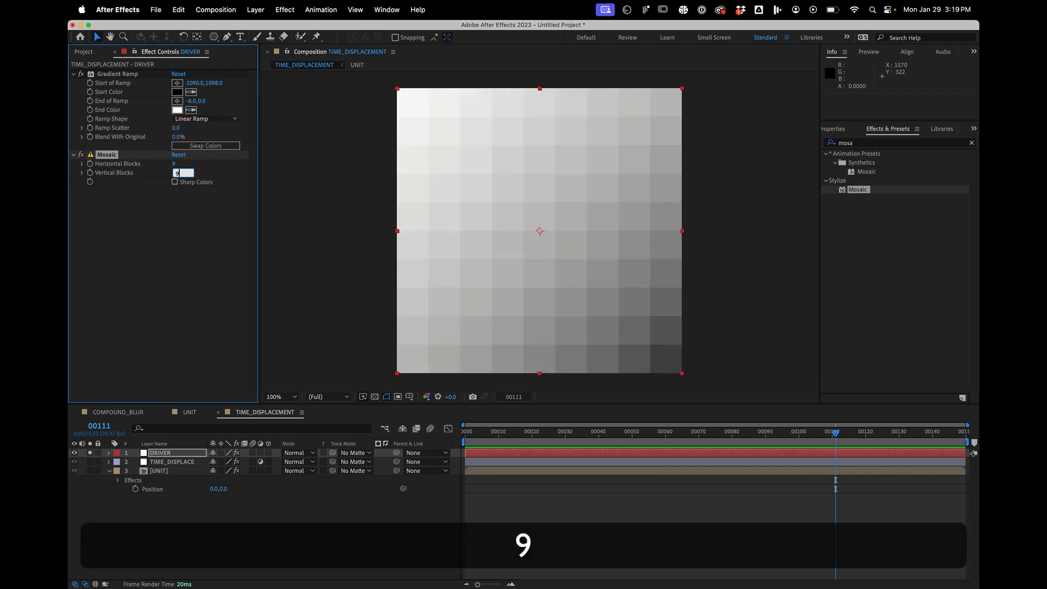
key("Return")
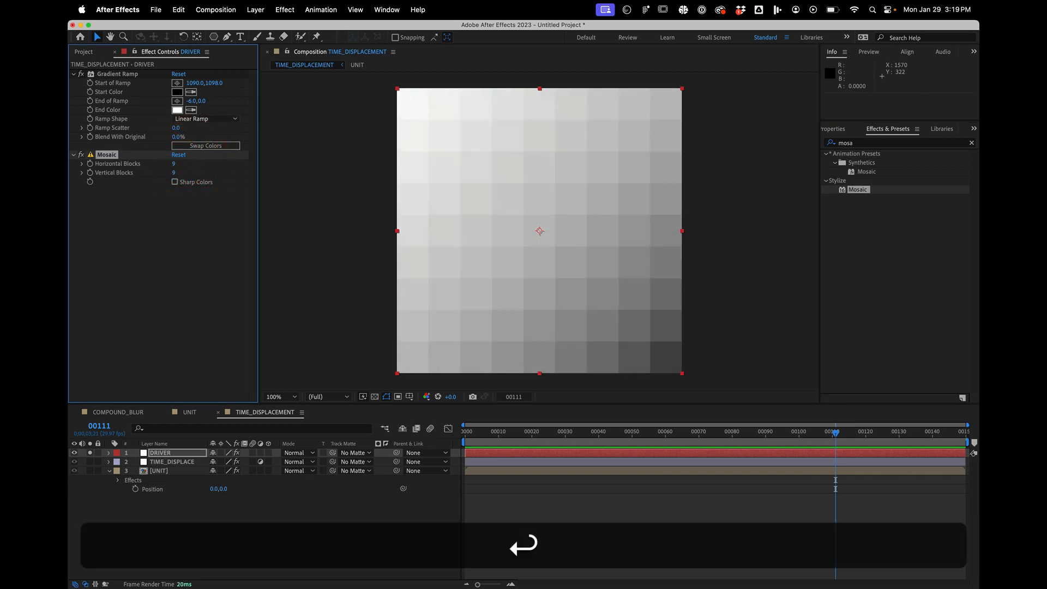
left_click(90, 454)
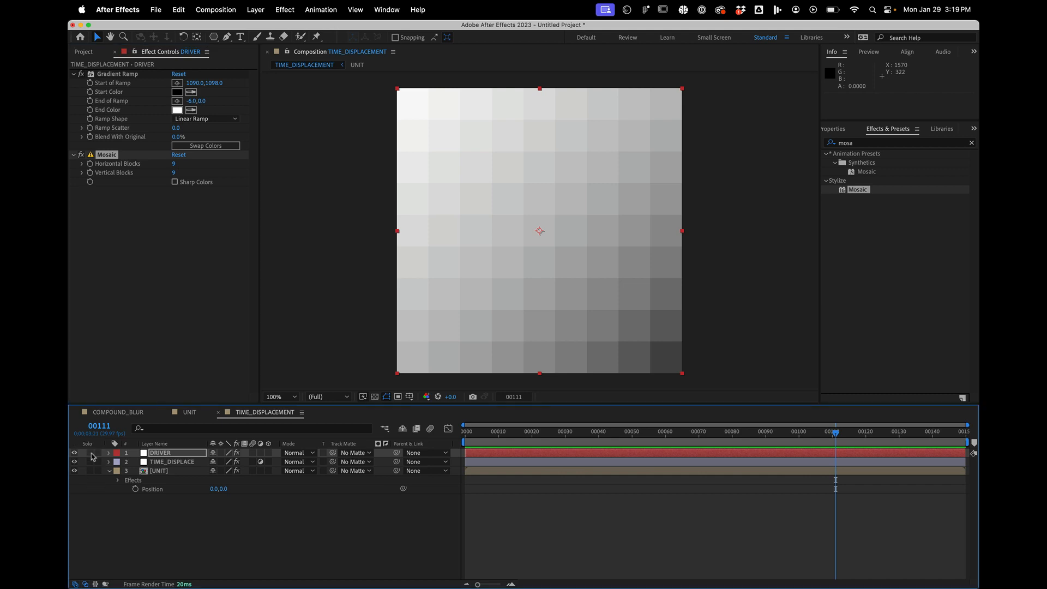
- At frame 52, lower the DRIVER layer's opacity to compare its blocks with the tiled shapes, and raise it to 99%
left_click(640, 433)
left_click(169, 454)
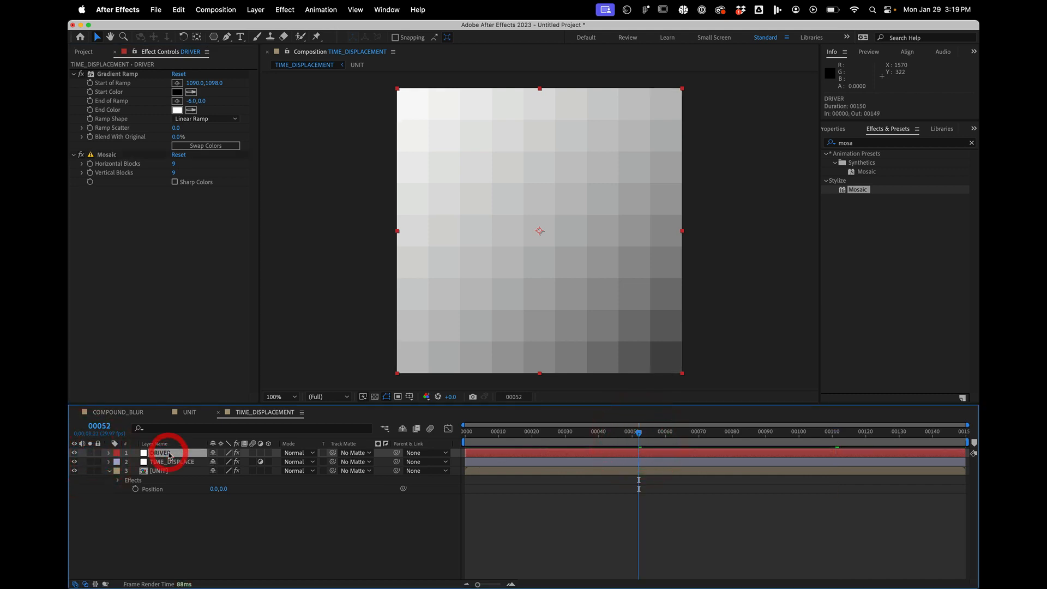
key("t")
left_click_drag(217, 462, 197, 462)
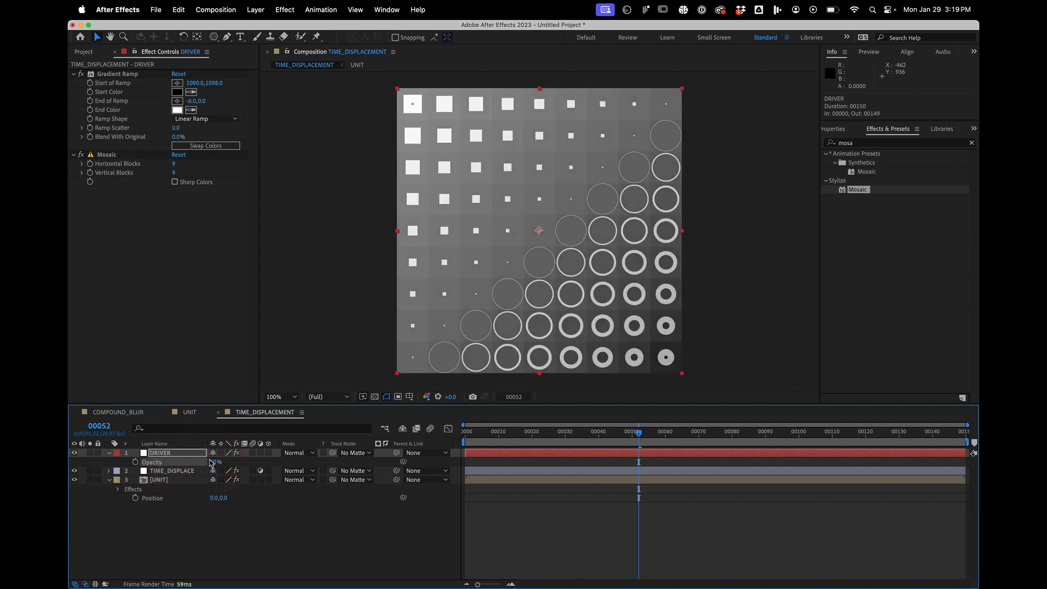
left_click_drag(213, 463, 376, 456)
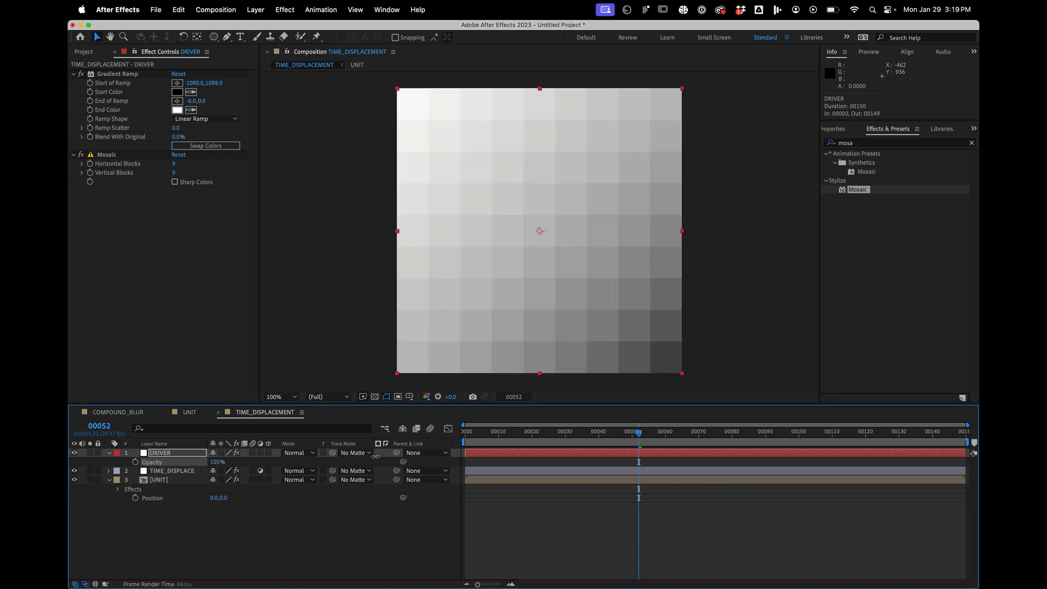
- Hide the DRIVER layer and preview the block-by-block displaced animation from the first frame
left_click(176, 452)
left_click(75, 453)
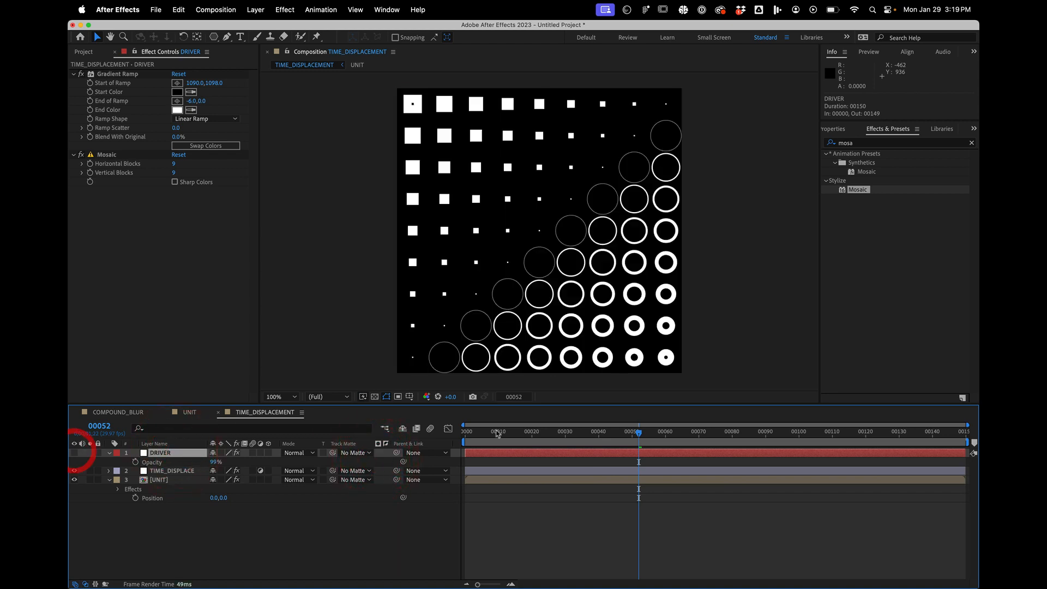
key("space")
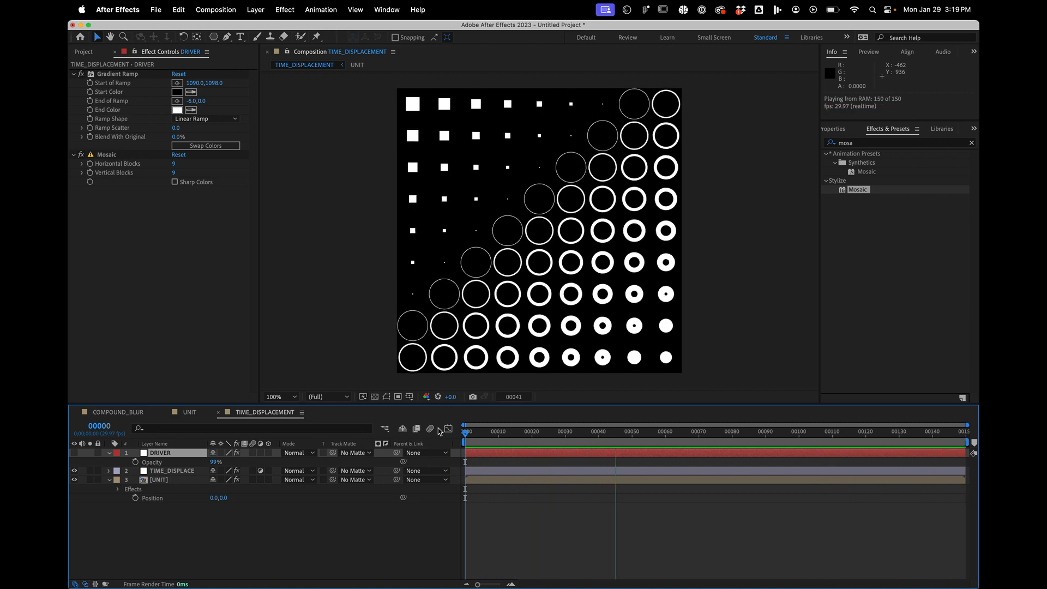
key("space")
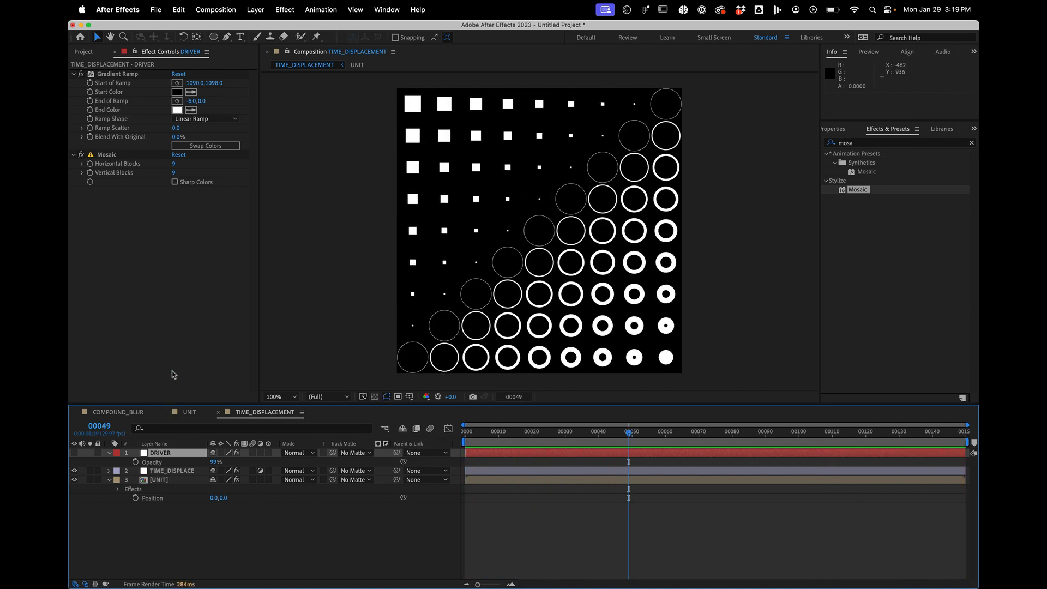
- Try a Max Displacement Time of 5 seconds on the TIME_DISPLACE layer and scrub through the animation
left_click(164, 471)
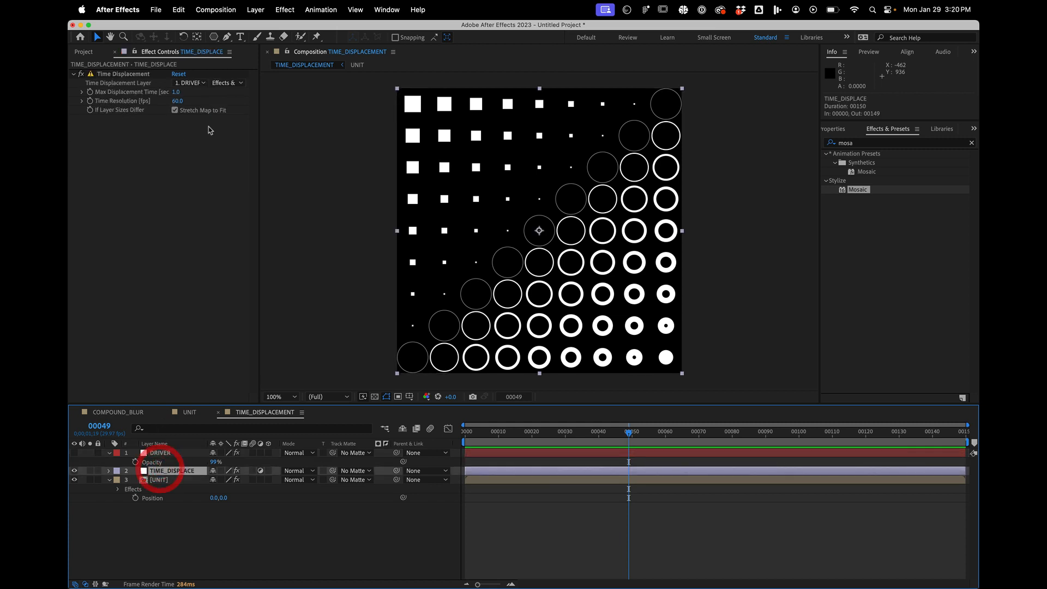
left_click(176, 93)
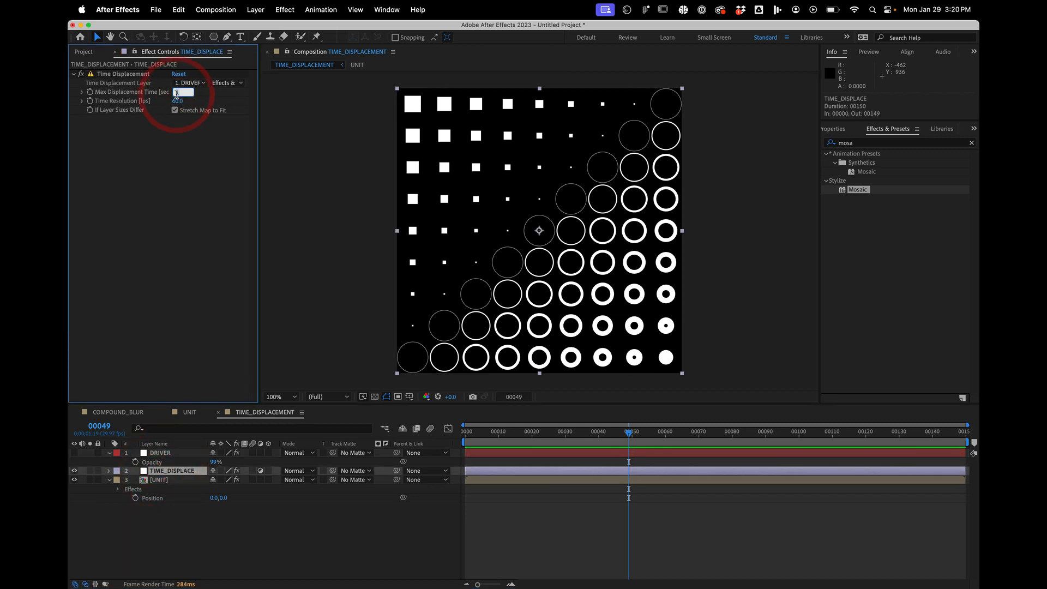
type("5")
key("Return")
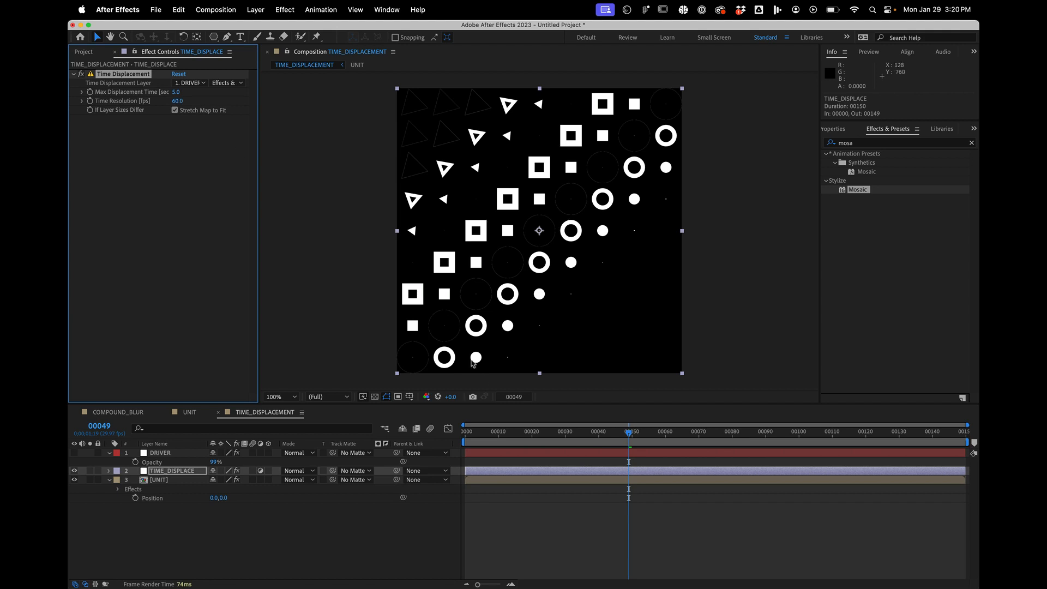
left_click_drag(502, 425, 840, 367)
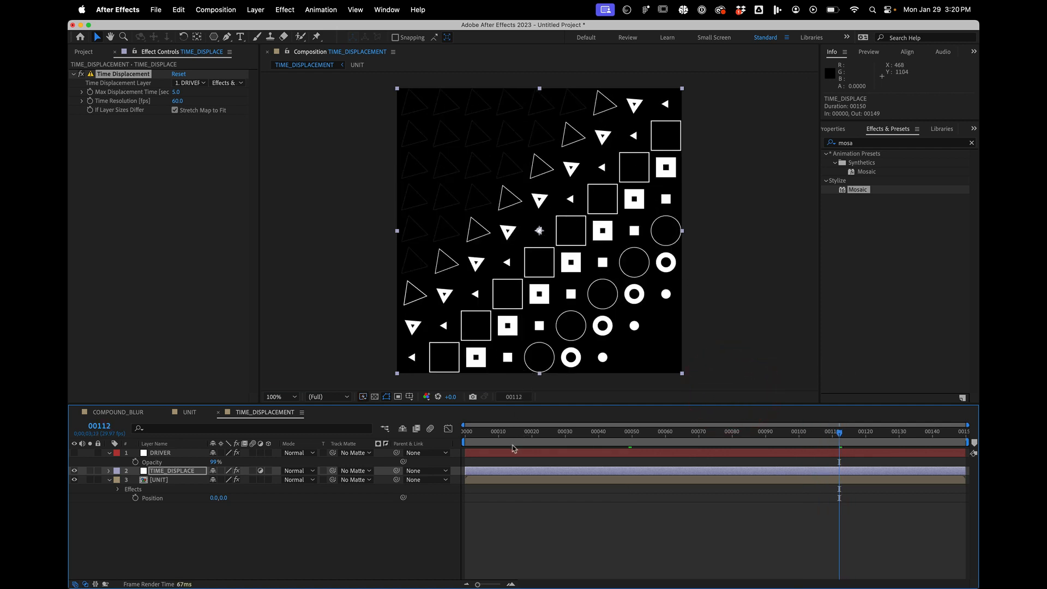
left_click_drag(515, 439, 353, 424)
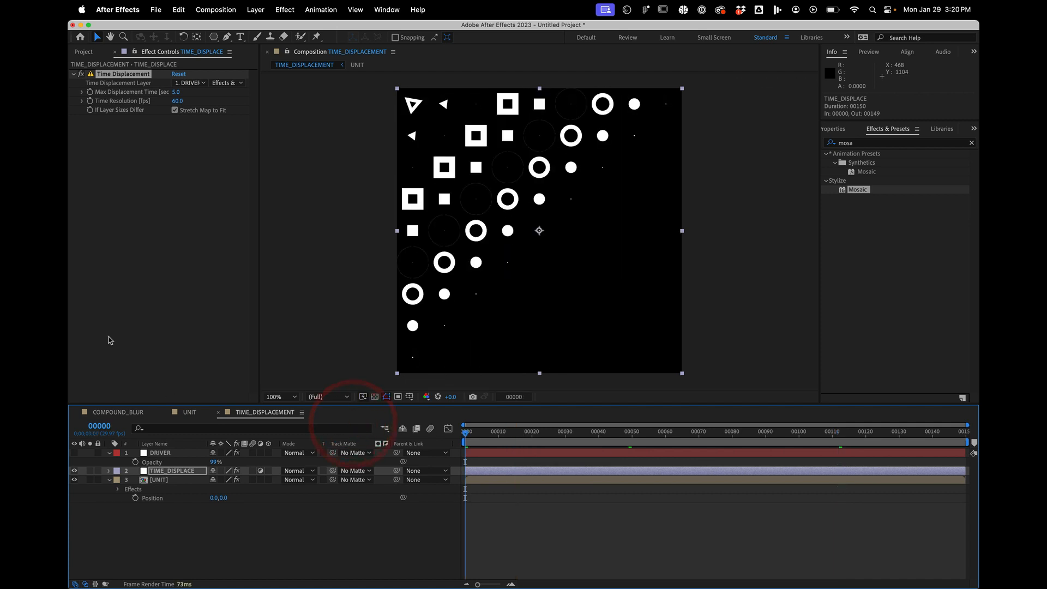
- Set the Time Displacement effect's Max Displacement Time to 2 seconds
left_click(175, 92)
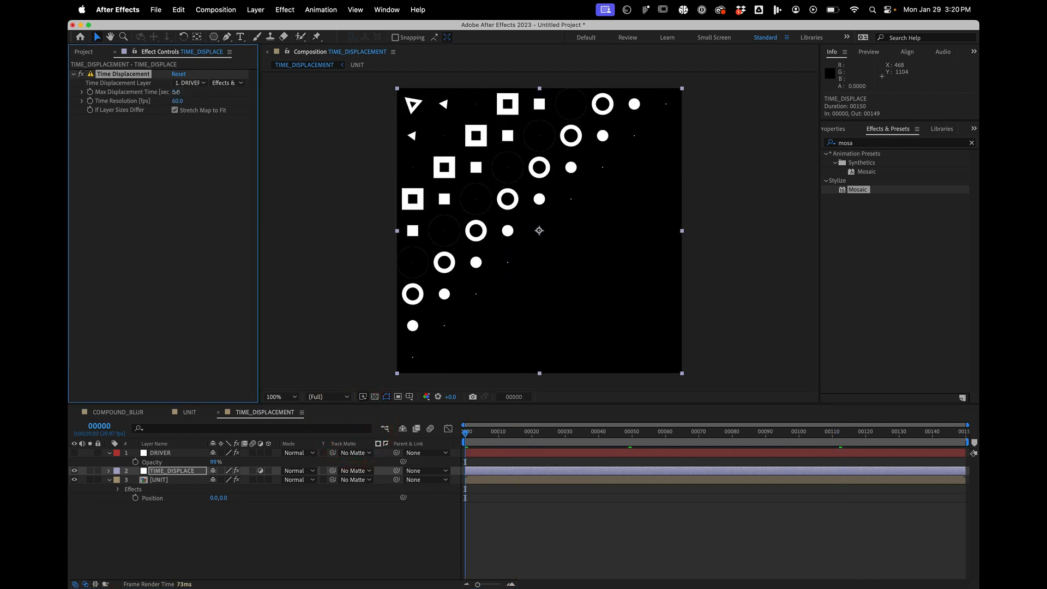
type("2")
key("Return")
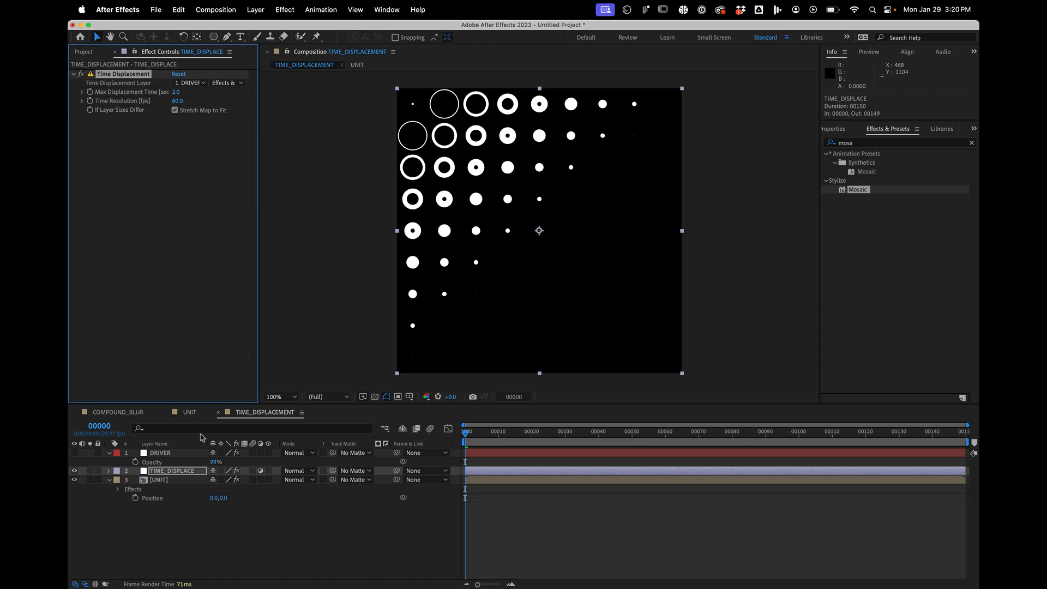
- Add a Fractal Noise effect to the DRIVER layer, placed between its Gradient Ramp and Mosaic effects
left_click(164, 453)
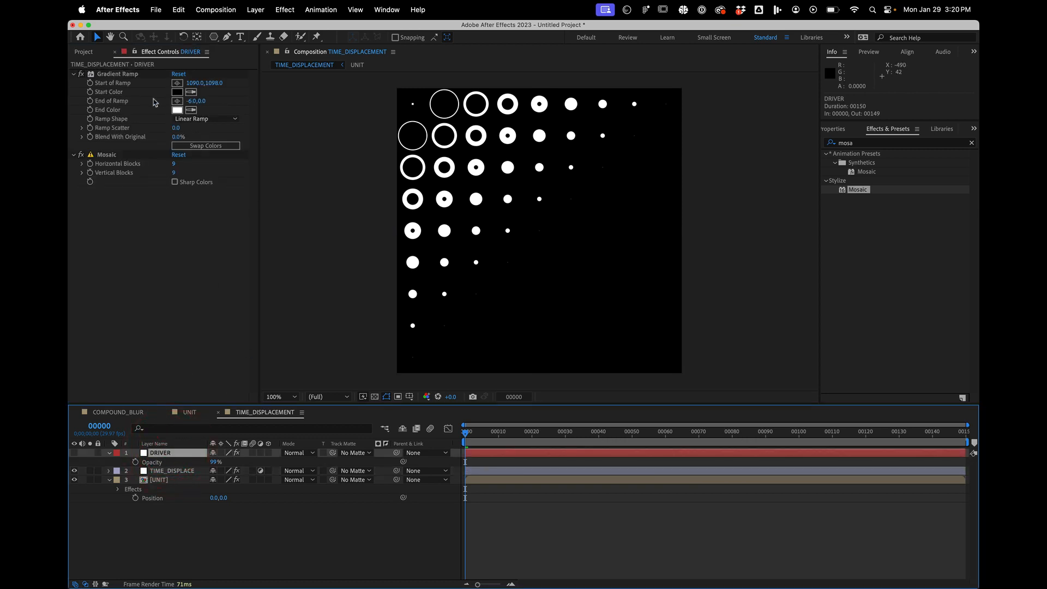
left_click(860, 144)
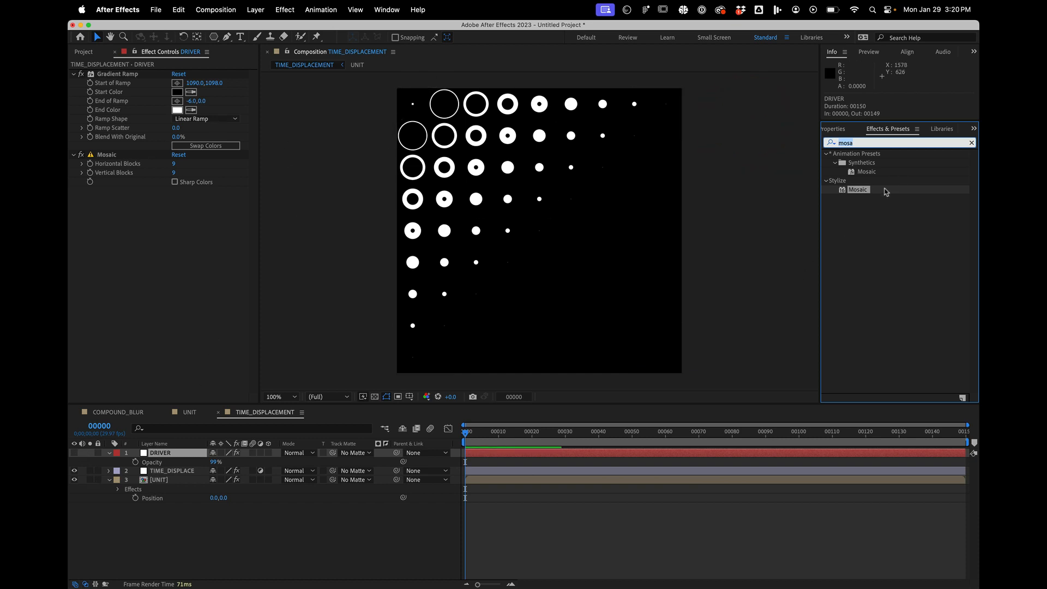
type("fracta")
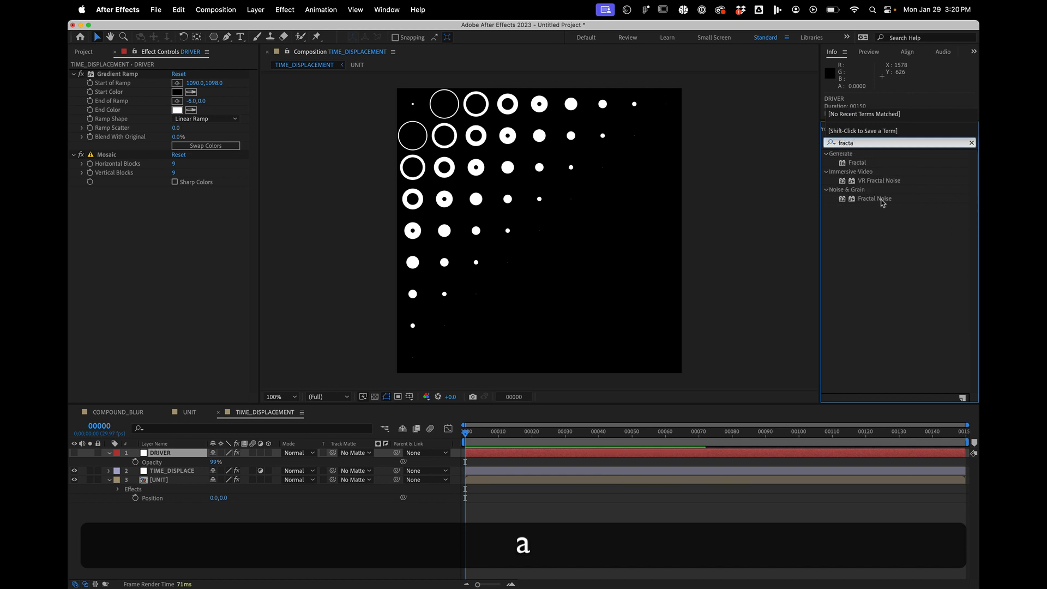
left_click_drag(882, 203, 211, 158)
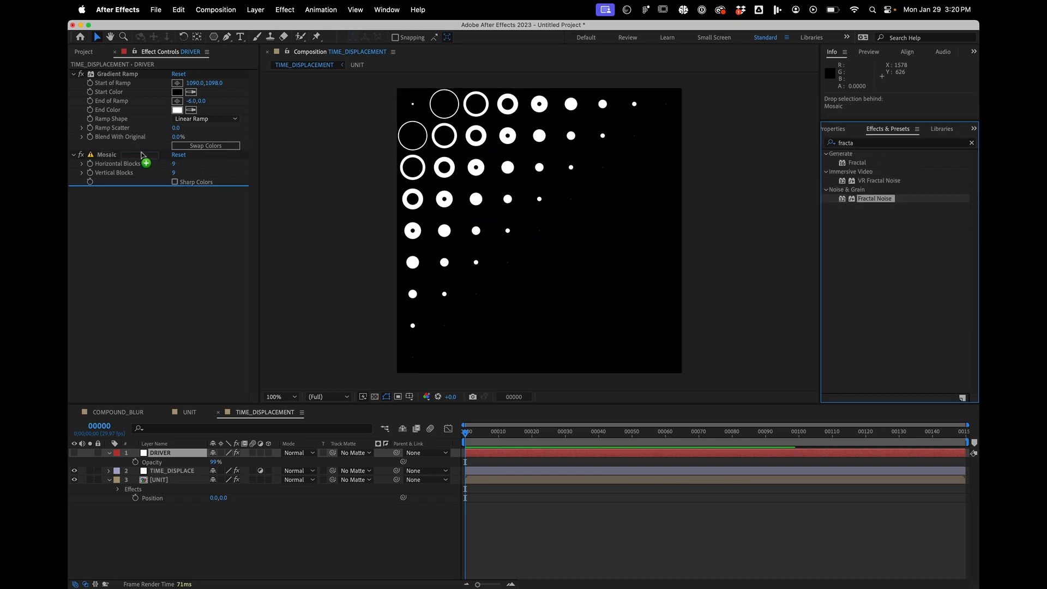
left_click_drag(142, 155, 141, 154)
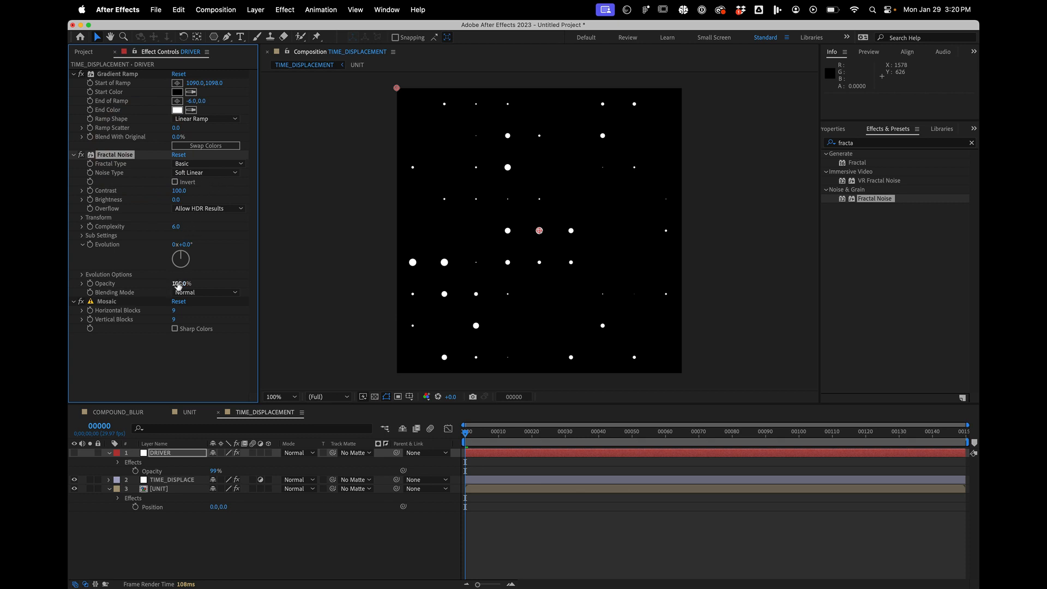
- Try a Fractal Noise opacity of 60% on the DRIVER layer and preview the displaced animation
left_click_drag(178, 284, 141, 281)
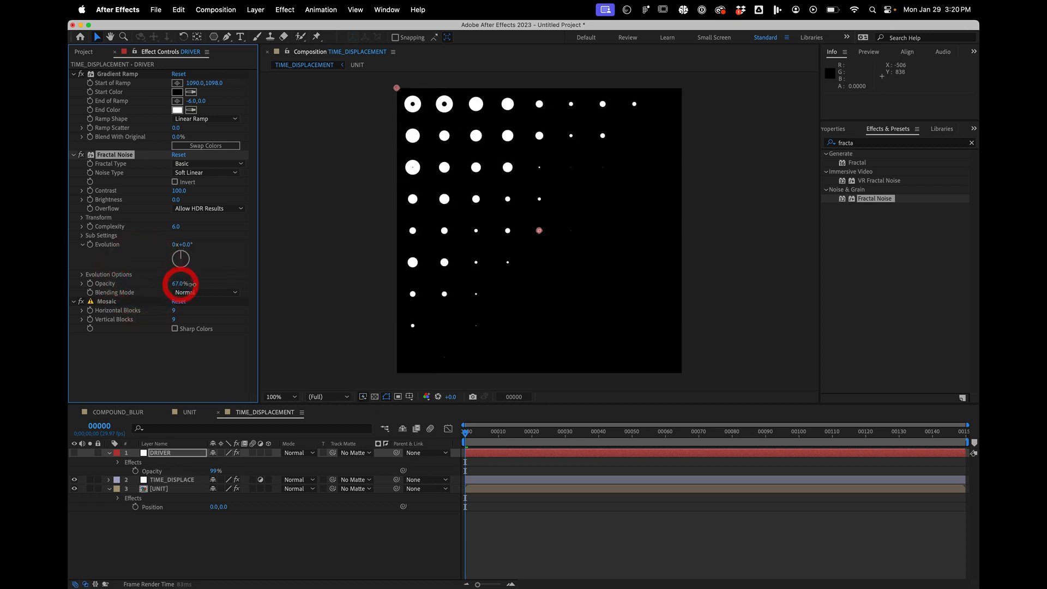
left_click_drag(191, 285, 189, 284)
key("space")
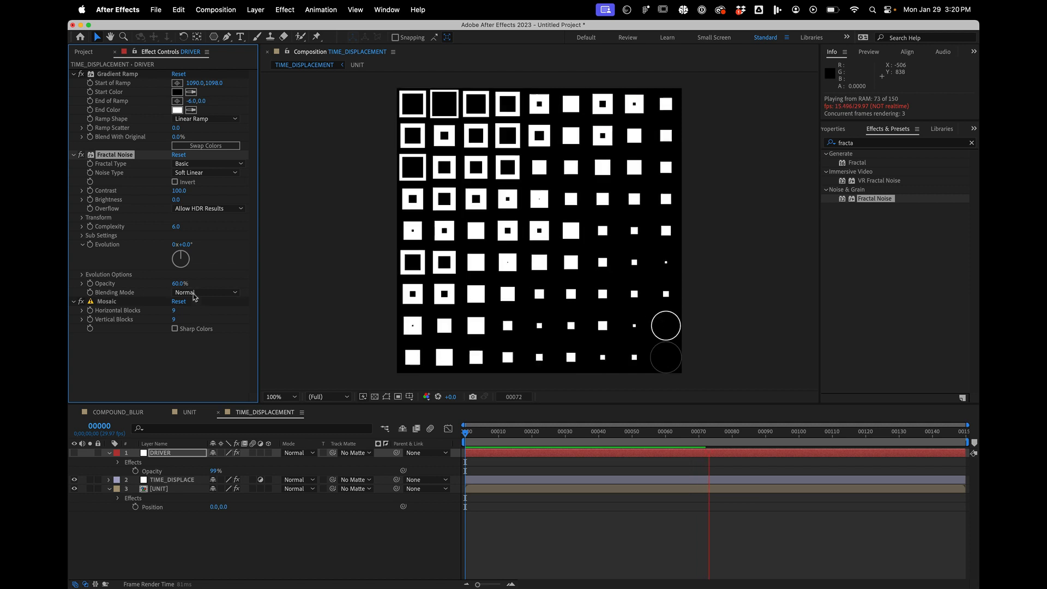
- Set the Fractal Noise effect's opacity to 86% and preview the more randomly offset animation, stopping at frame 88
left_click_drag(180, 284, 194, 288)
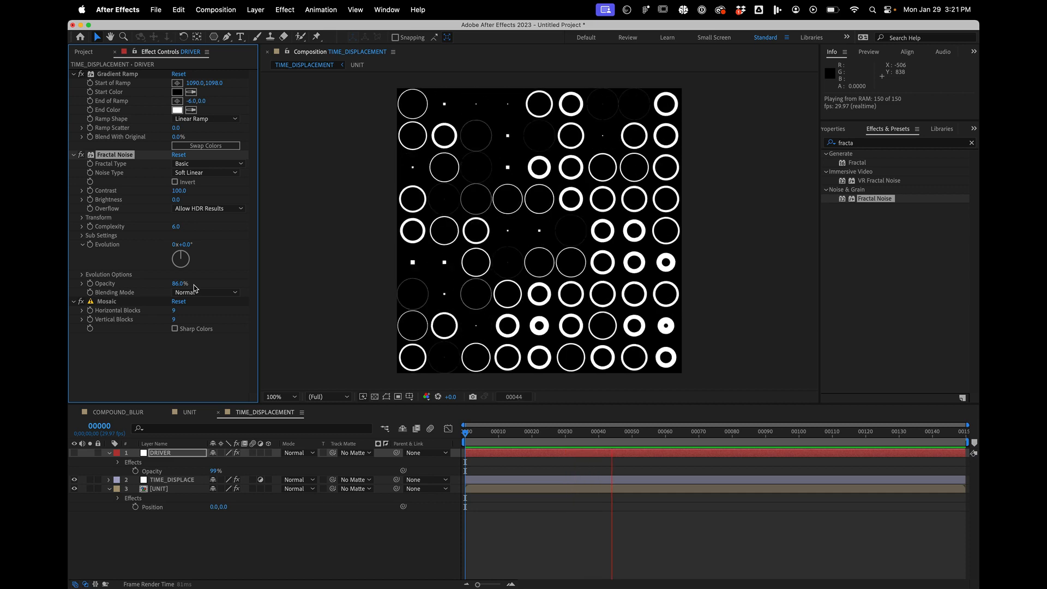
key("space")
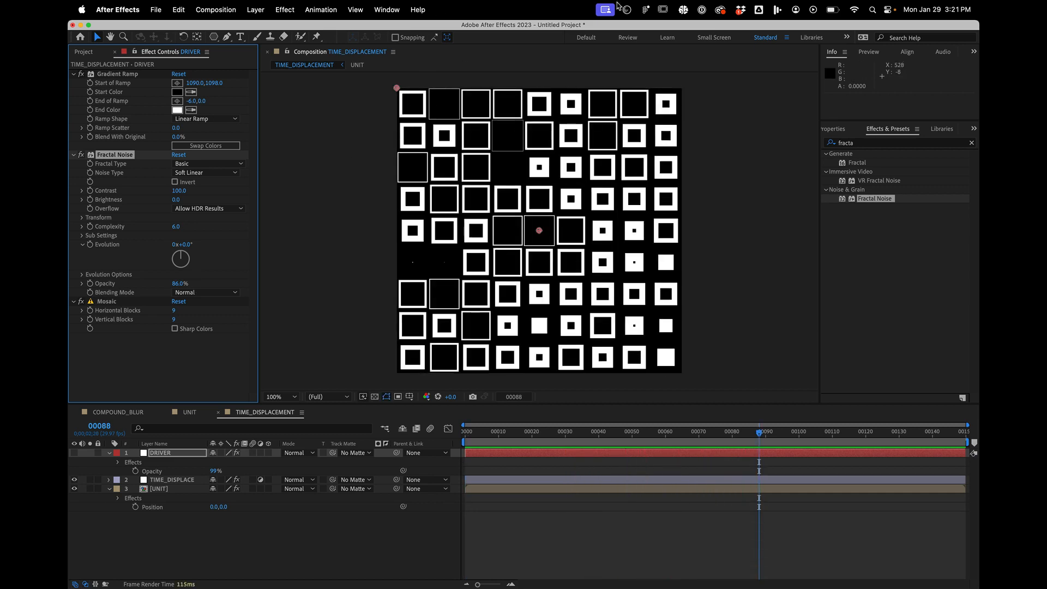
left_click(606, 9)
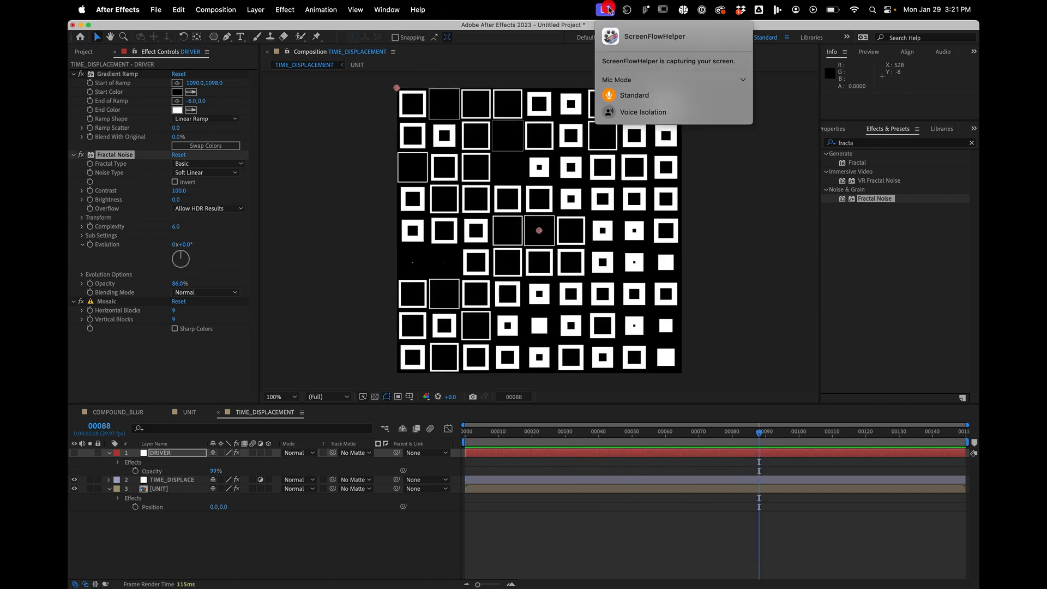
left_click(560, 7)
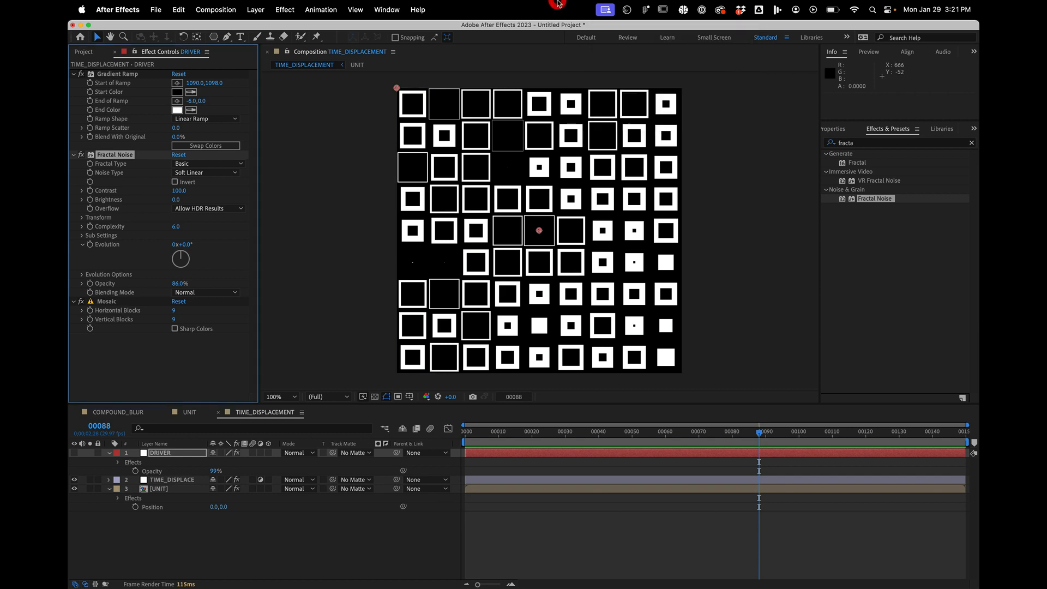